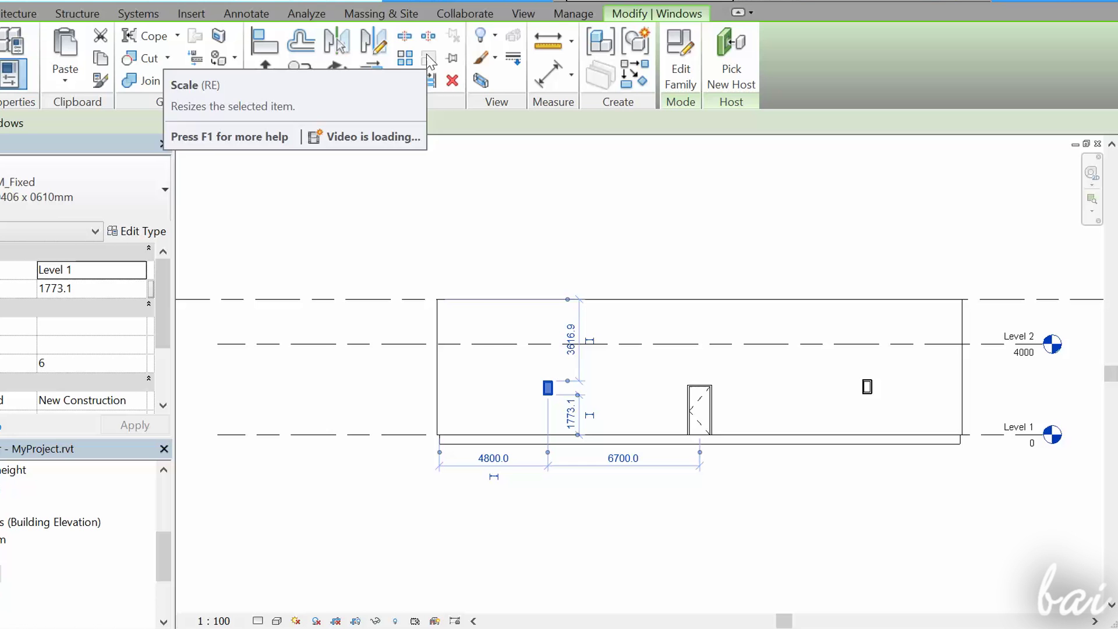
Step: Deselect the window and end the active command
key(Escape)
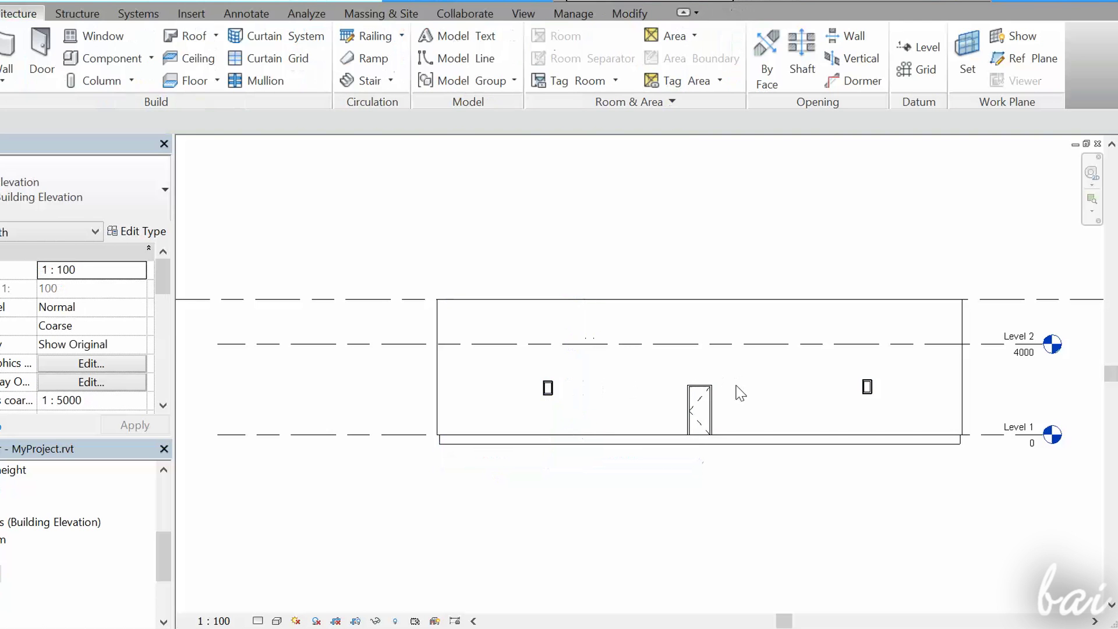
scroll(734, 398, up, 3)
scroll(489, 388, down, 2)
scroll(275, 353, up, 5)
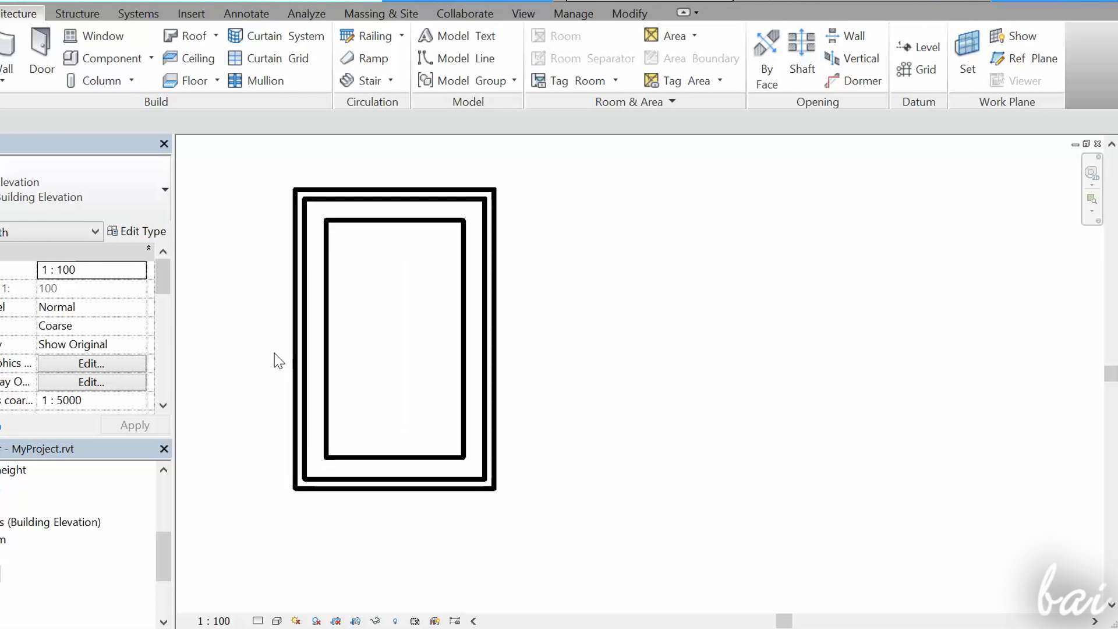
scroll(274, 353, down, 4)
scroll(721, 361, down, 1)
scroll(549, 307, up, 5)
scroll(620, 325, up, 2)
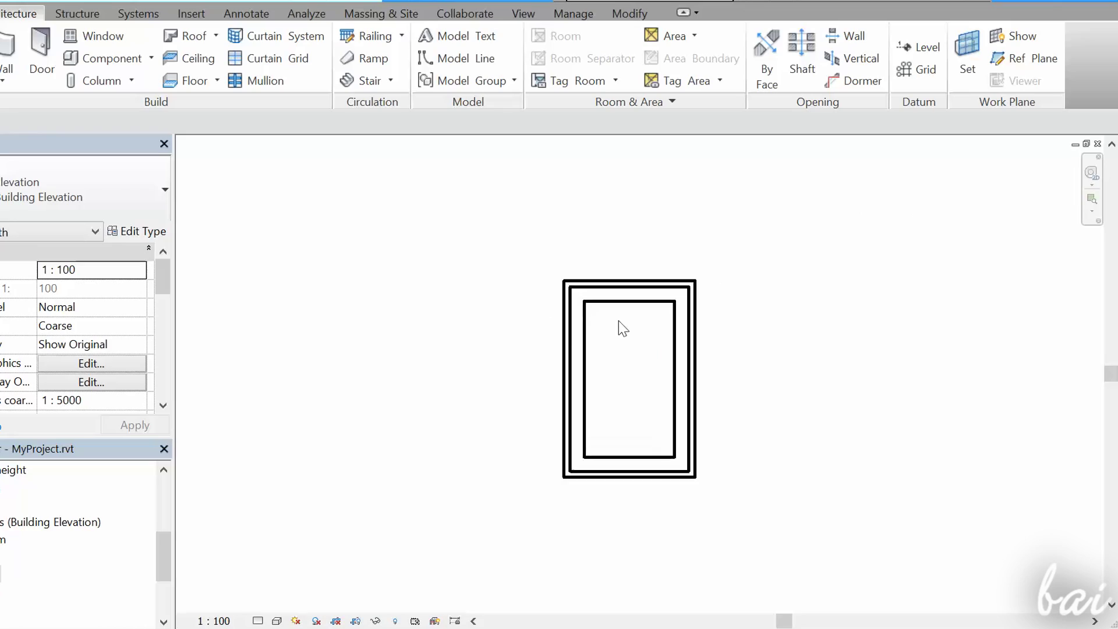
scroll(616, 330, down, 5)
scroll(617, 329, down, 1)
scroll(350, 358, up, 5)
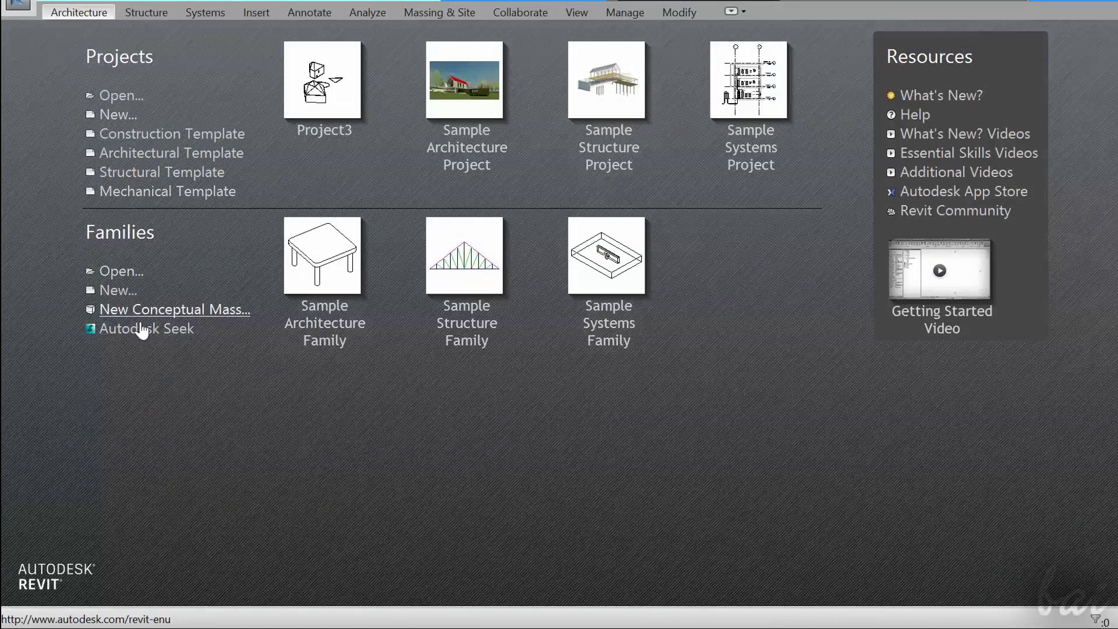
Step: Start a new Project using the Construction Template file
click(114, 118)
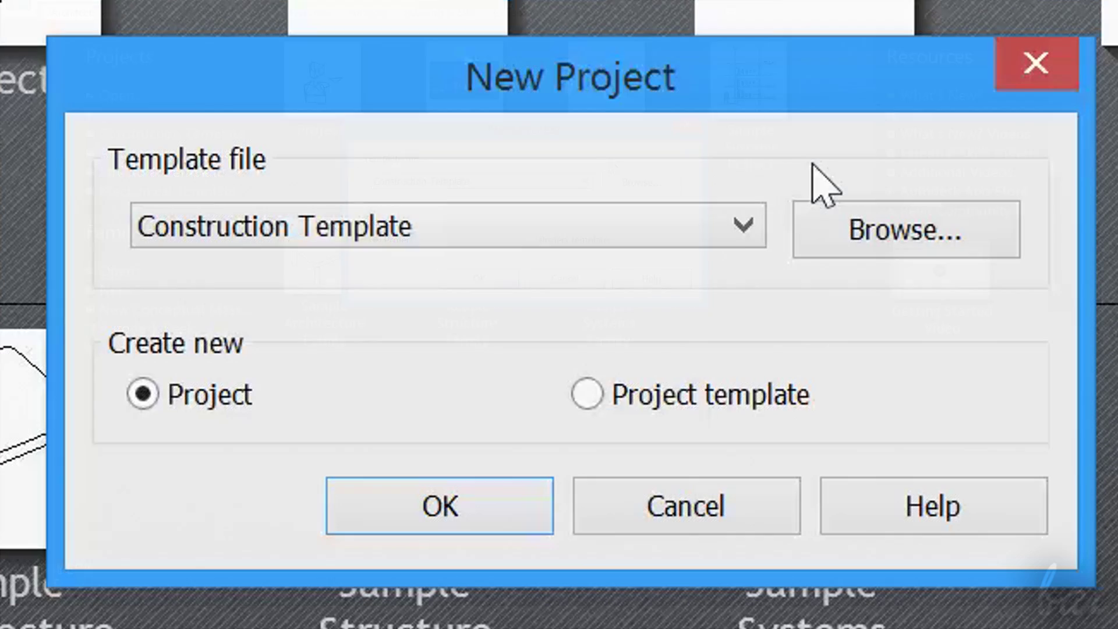
click(586, 182)
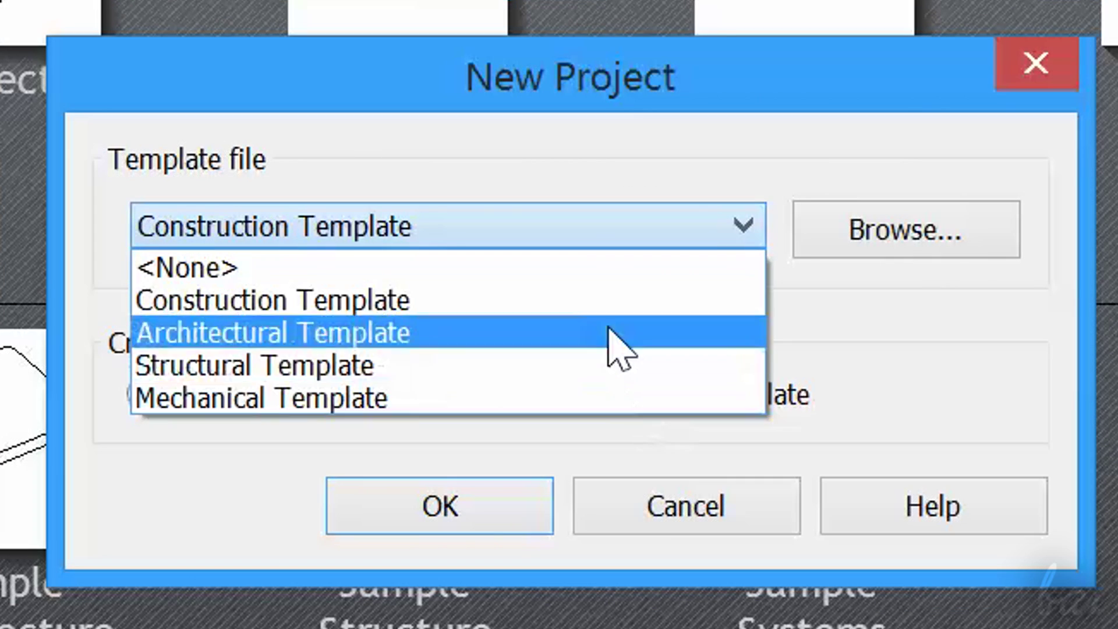
click(568, 309)
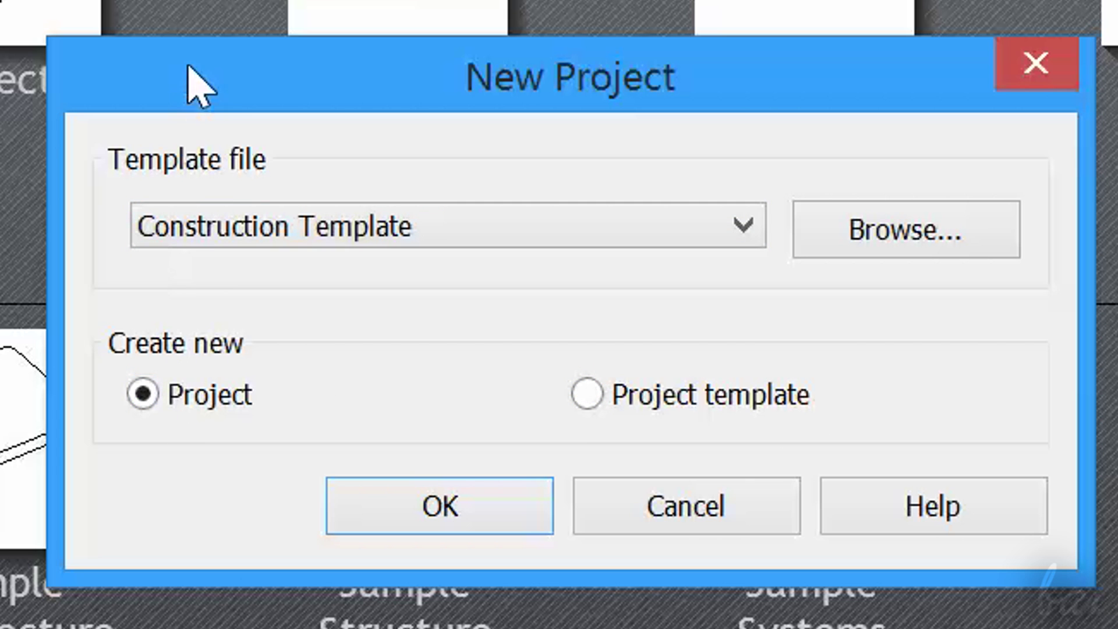
click(425, 504)
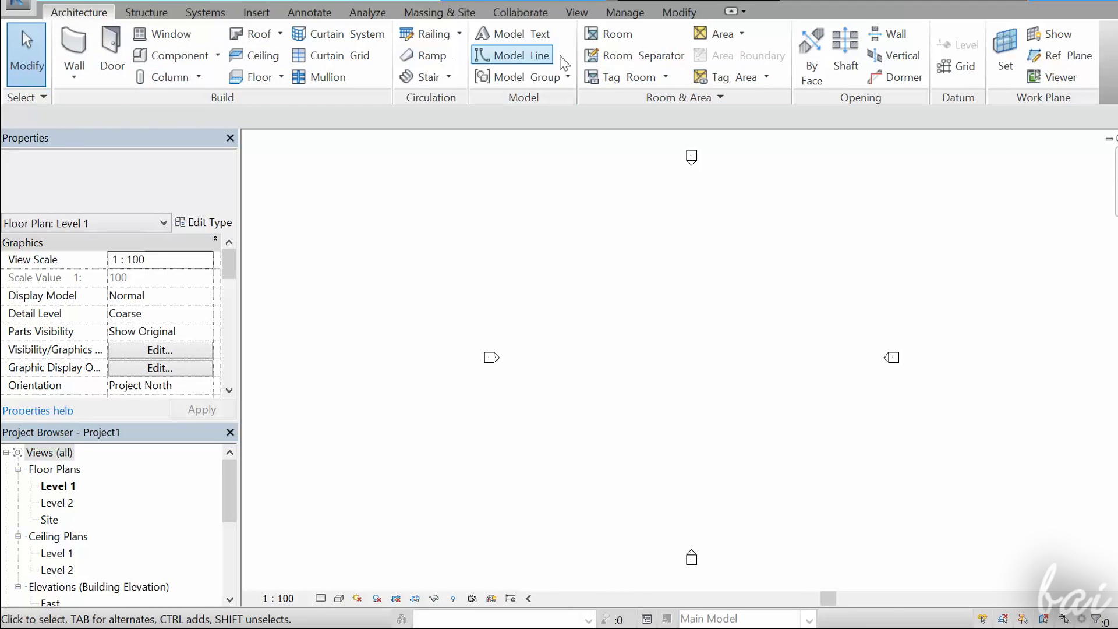
Step: Review the Structure, Systems and Architecture tabs, Properties and Project Browser panels
click(149, 12)
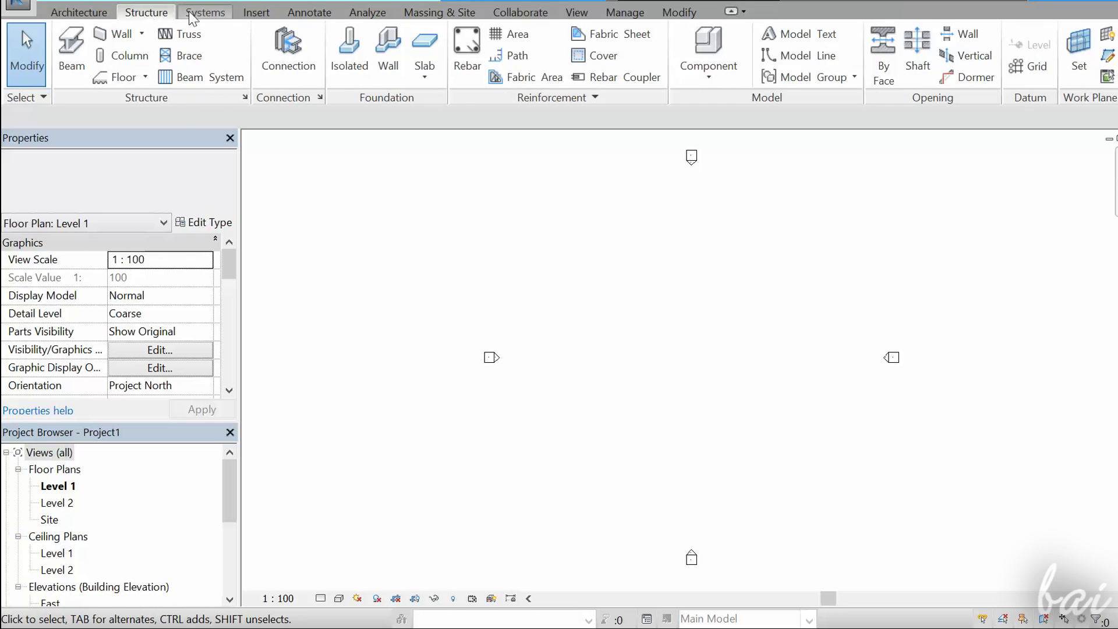
click(203, 13)
click(79, 12)
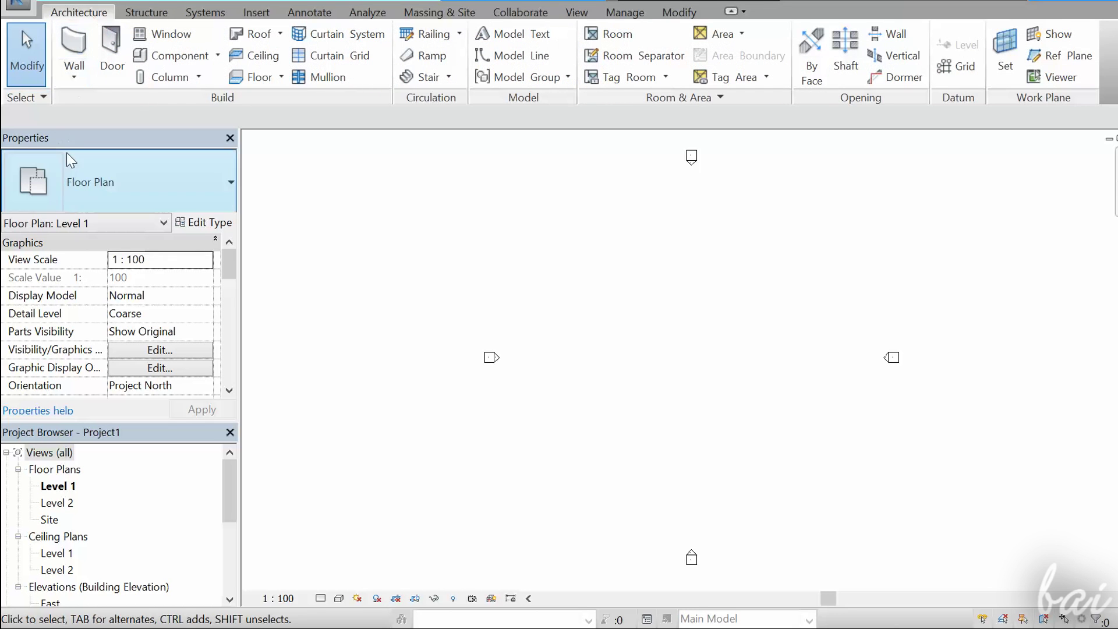
mouse_move(233, 269)
mouse_down()
mouse_move(229, 362)
mouse_move(230, 262)
mouse_up()
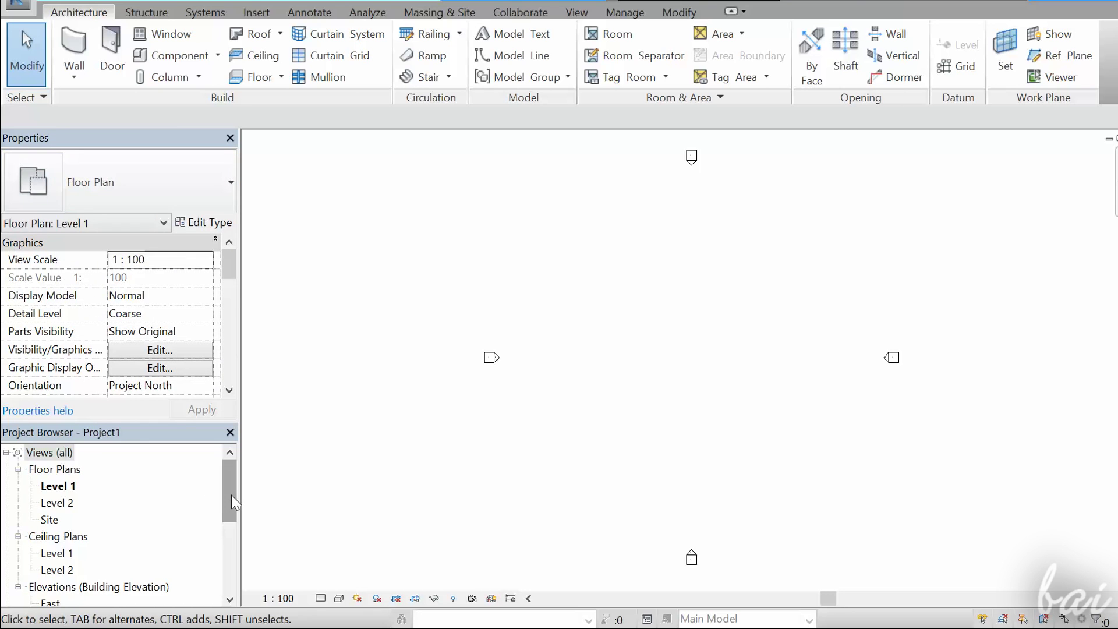
mouse_move(231, 495)
mouse_down()
mouse_move(232, 576)
mouse_move(231, 472)
mouse_up()
click(61, 452)
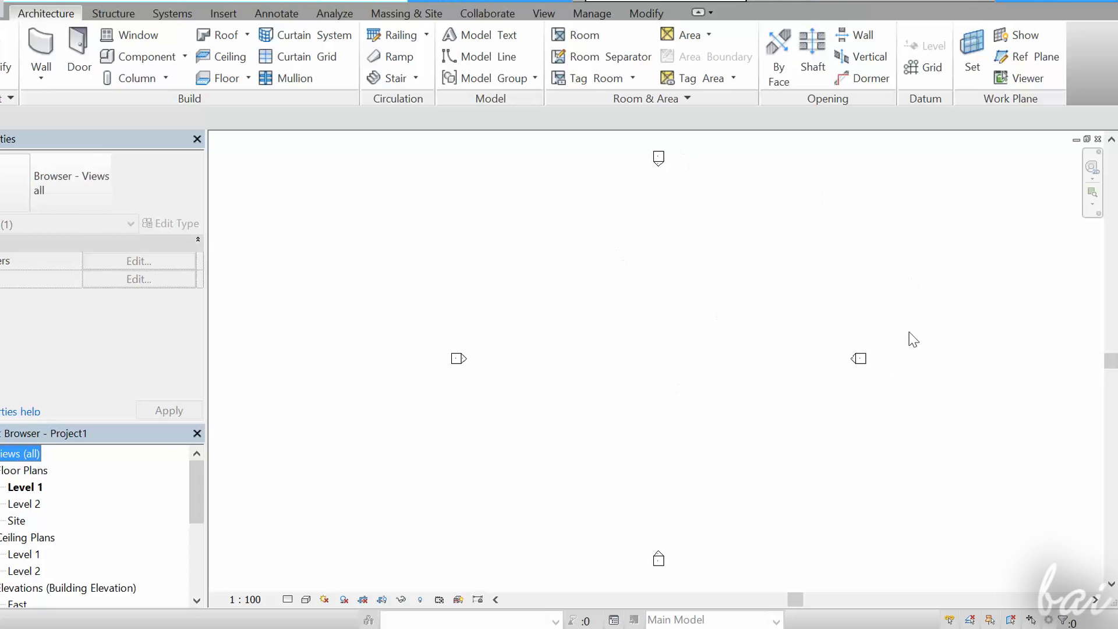
click(1092, 196)
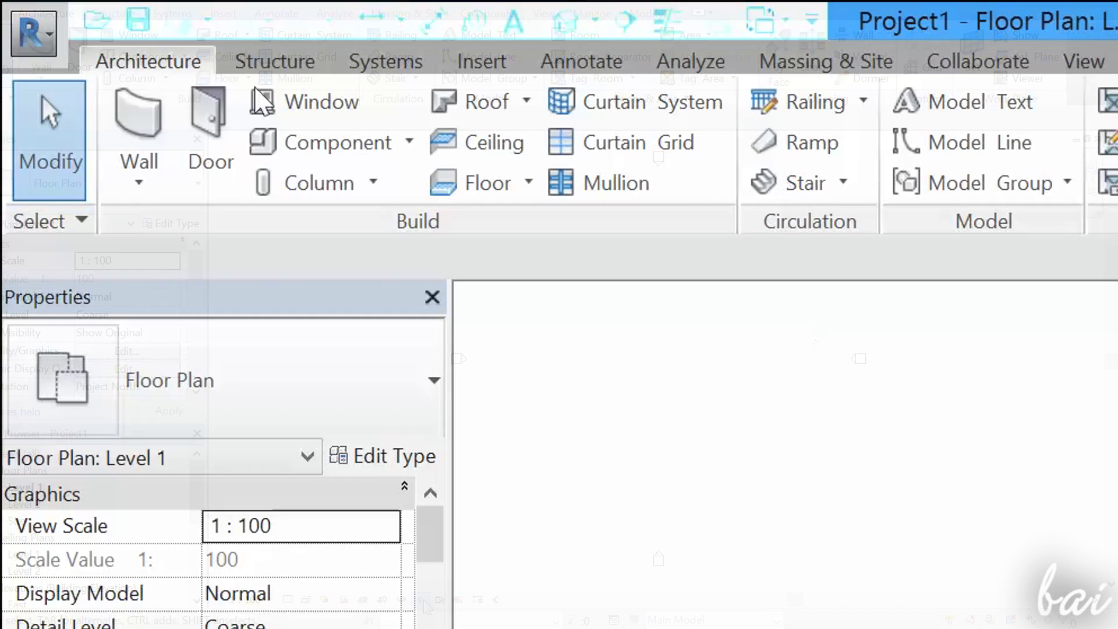
Step: Save the project as MyProject on the Desktop
click(35, 40)
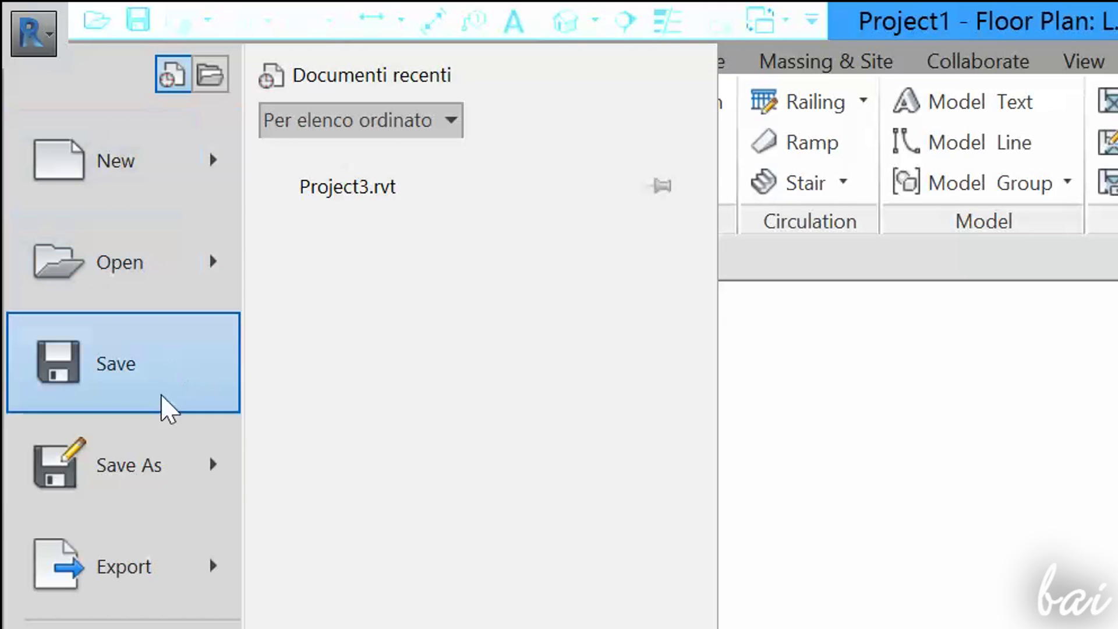
mouse_move(122, 465)
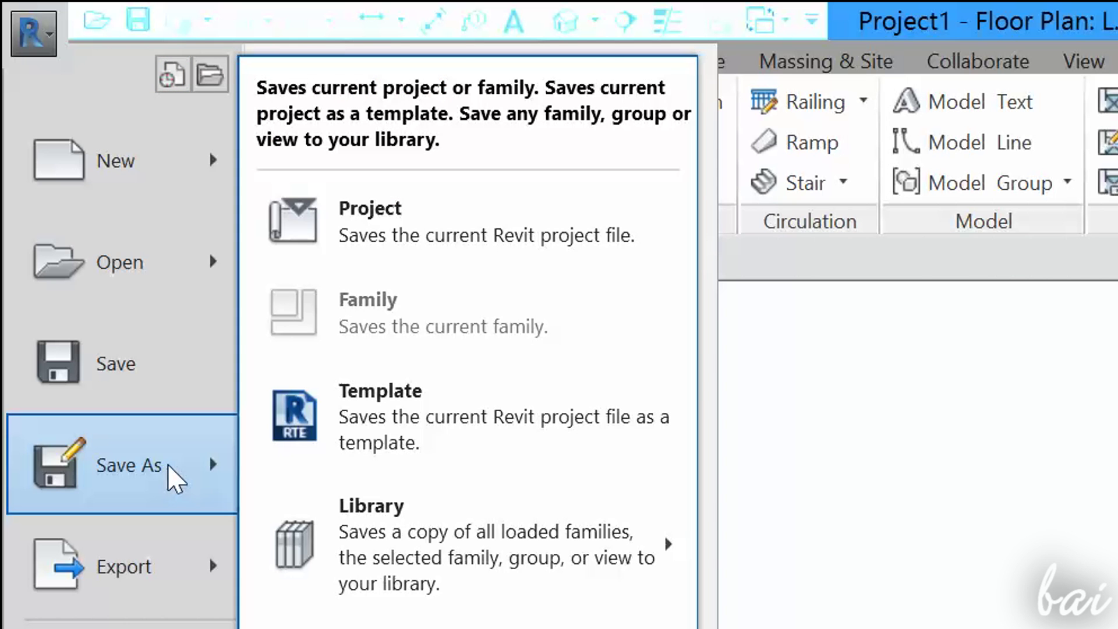
click(439, 212)
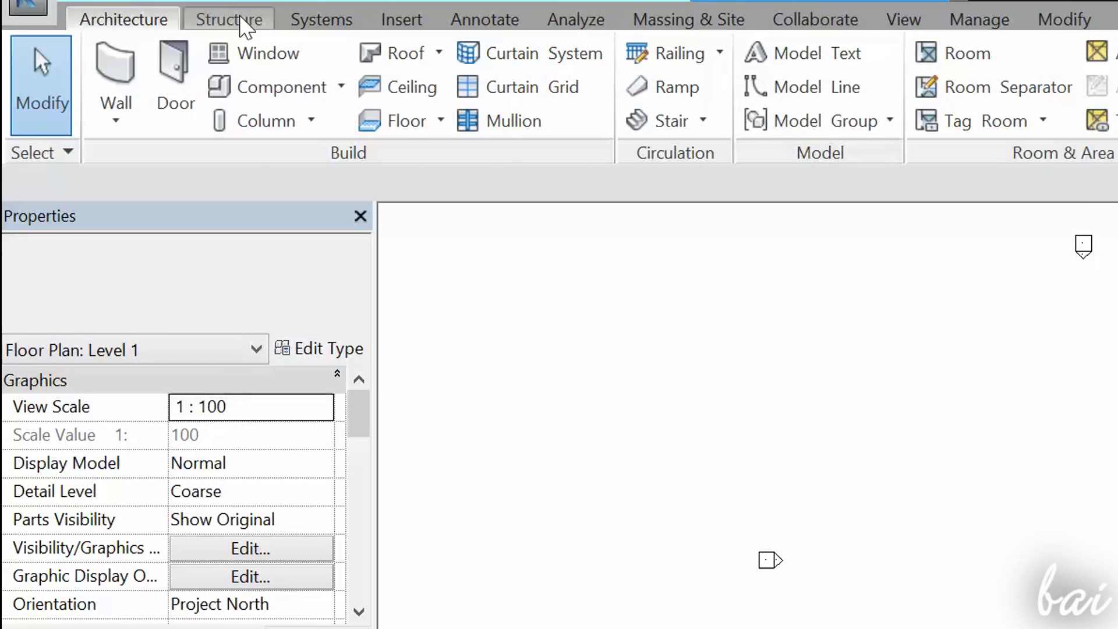
click(241, 22)
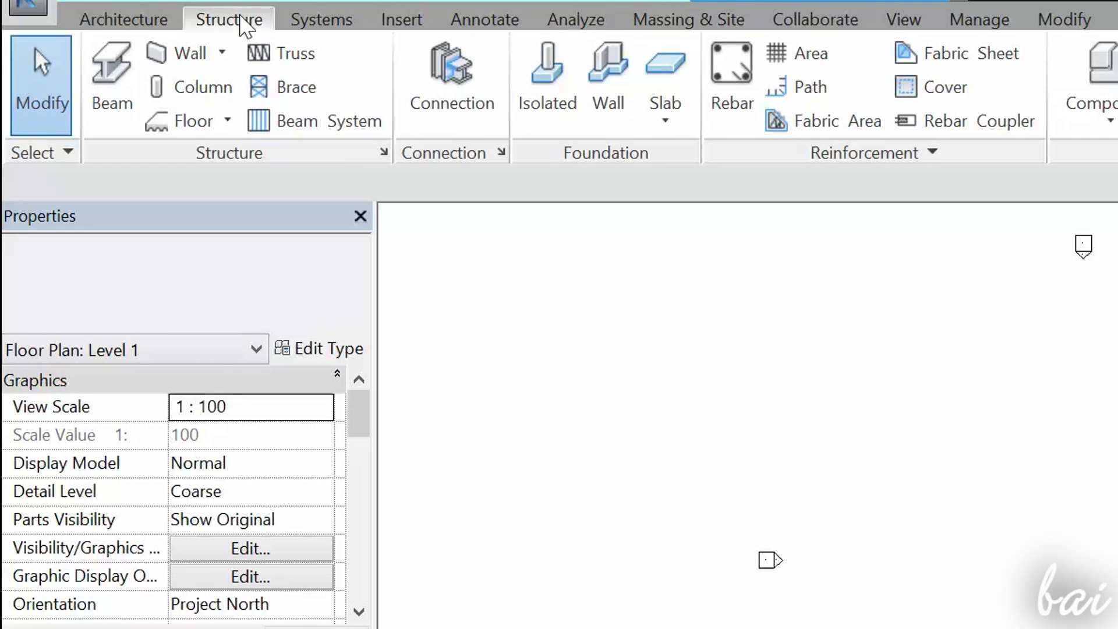
click(316, 25)
click(406, 26)
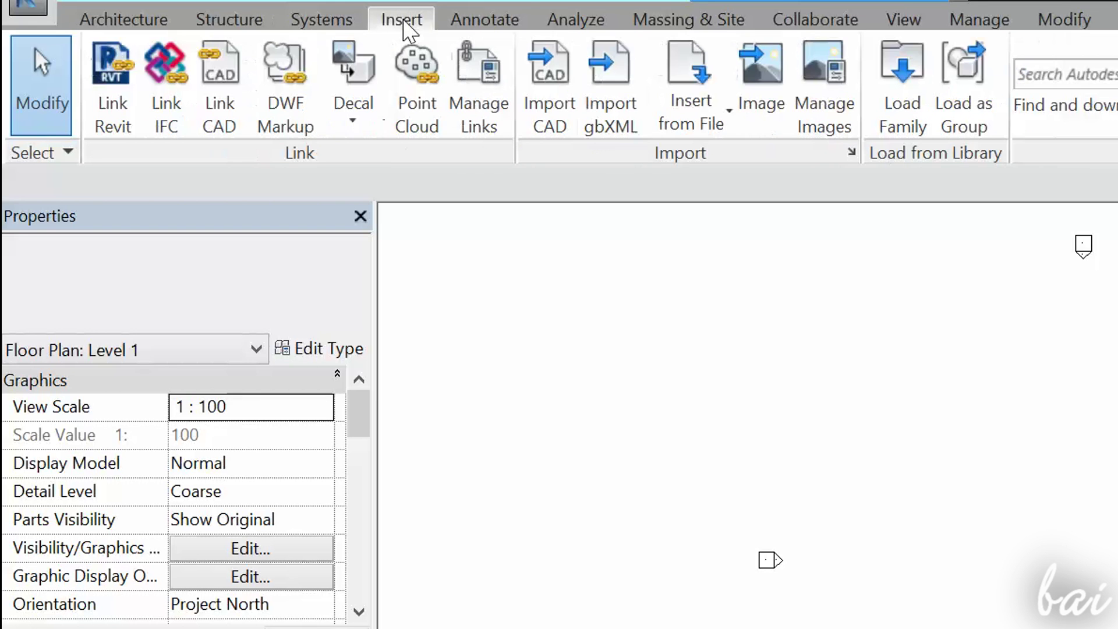
click(489, 25)
click(578, 25)
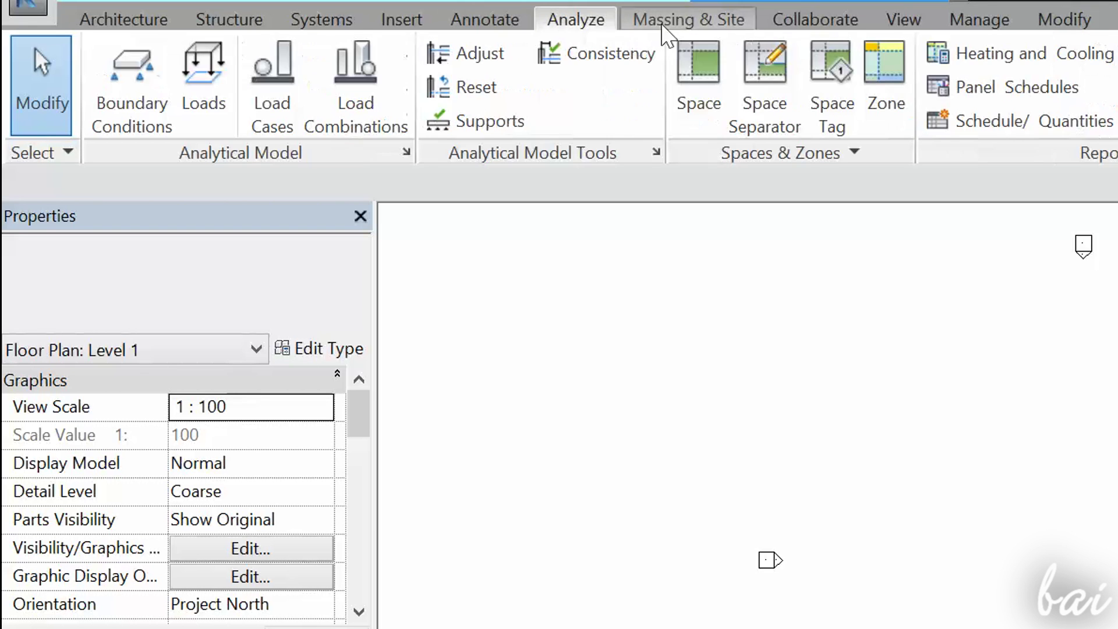
click(690, 30)
click(812, 25)
click(904, 24)
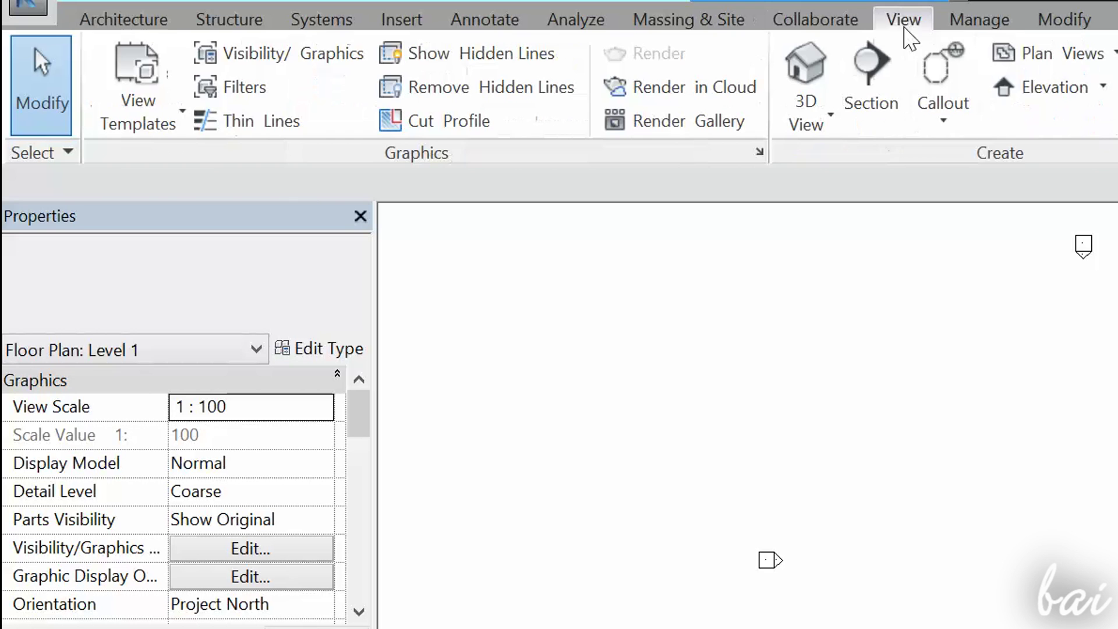
click(140, 25)
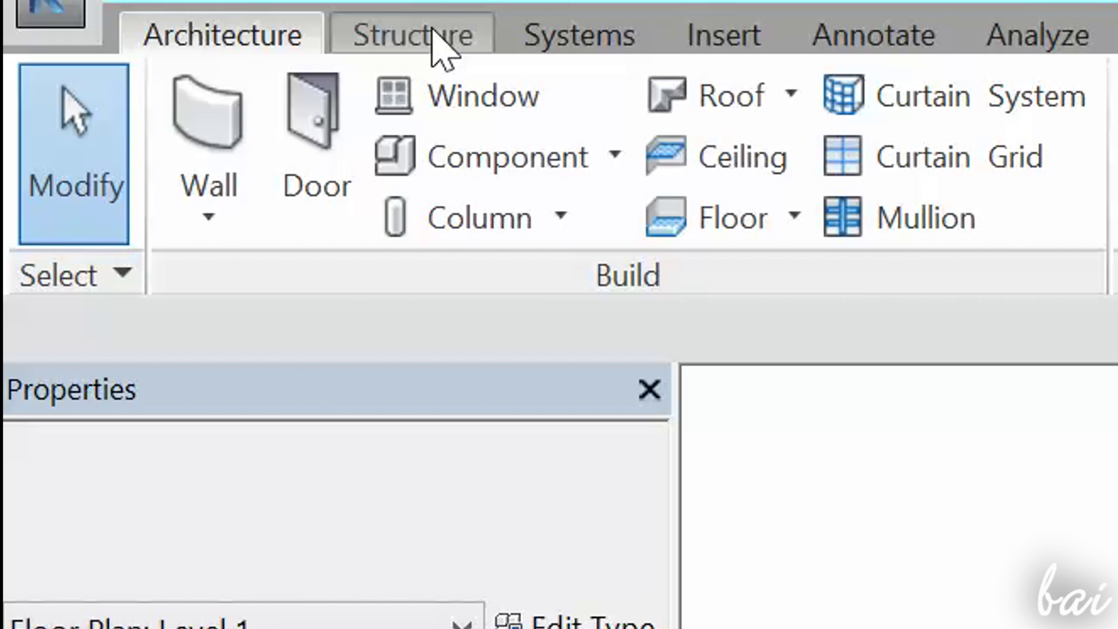
click(441, 52)
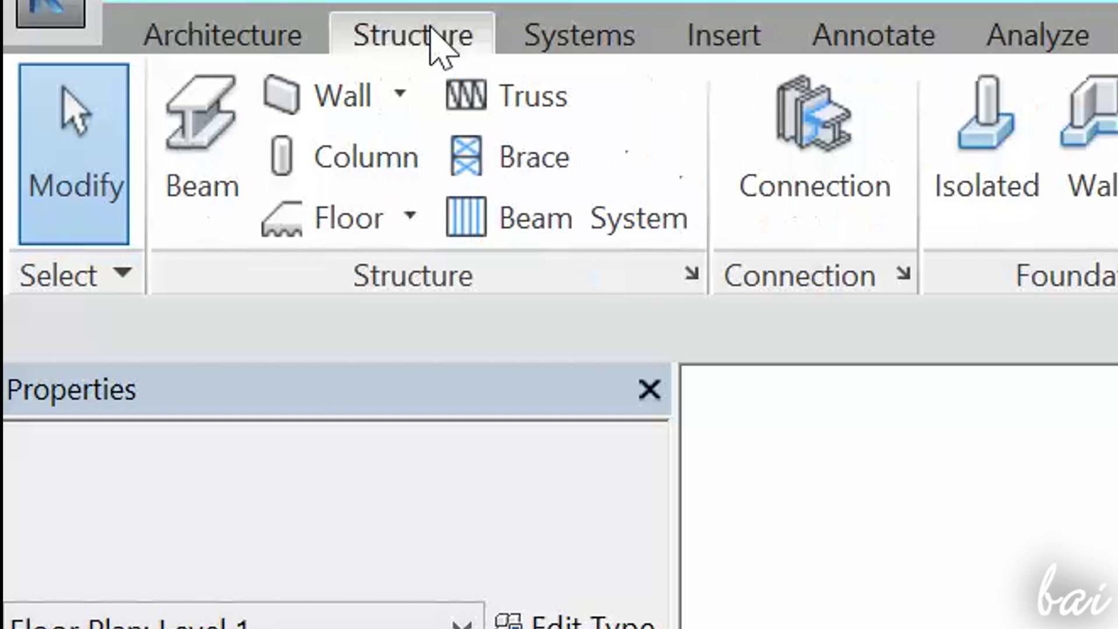
click(558, 40)
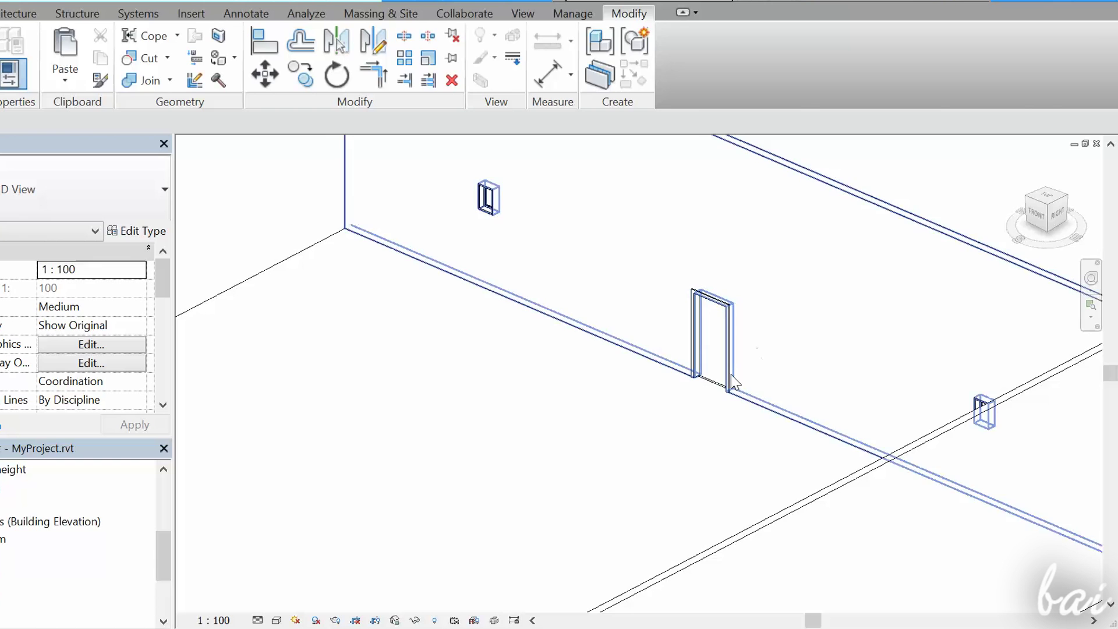
mouse_move(936, 240)
mouse_down()
mouse_move(919, 271)
mouse_move(711, 194)
mouse_up()
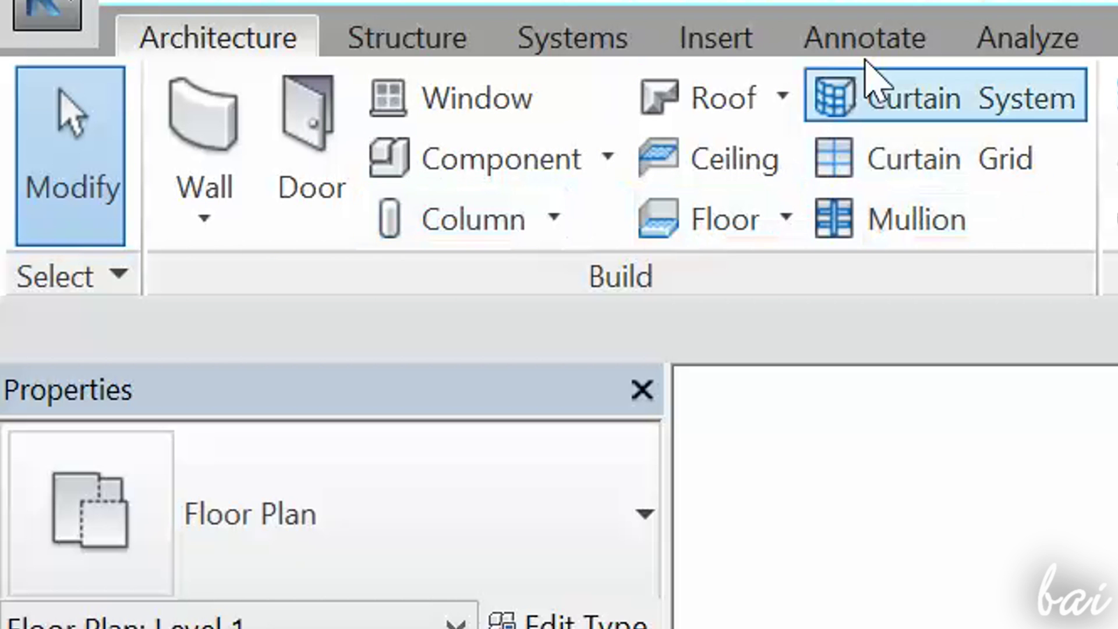
click(609, 157)
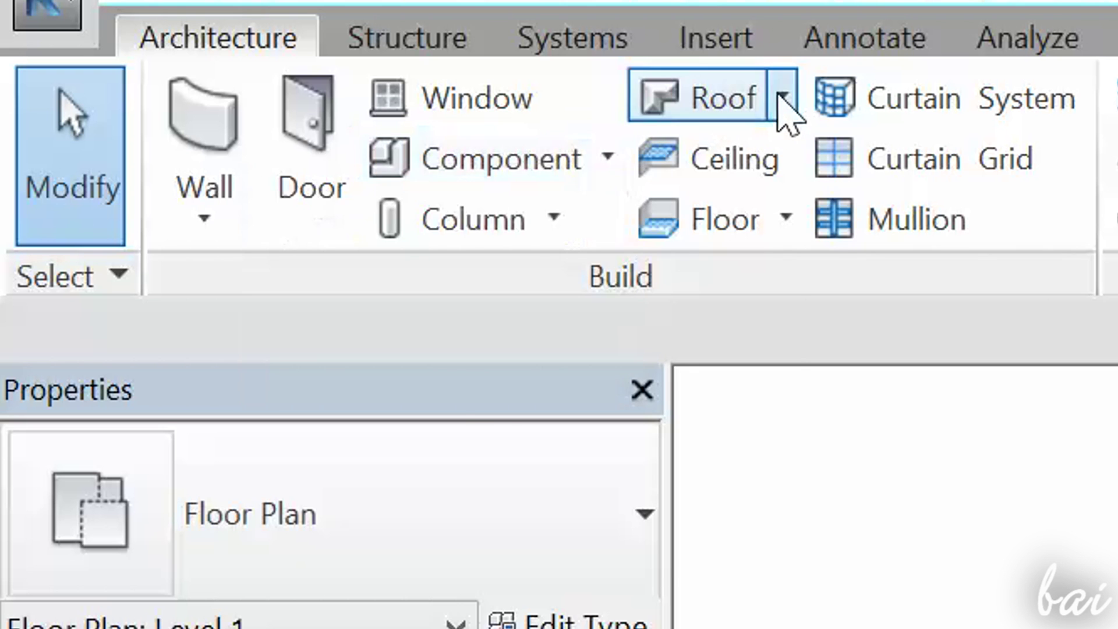
click(783, 98)
click(784, 98)
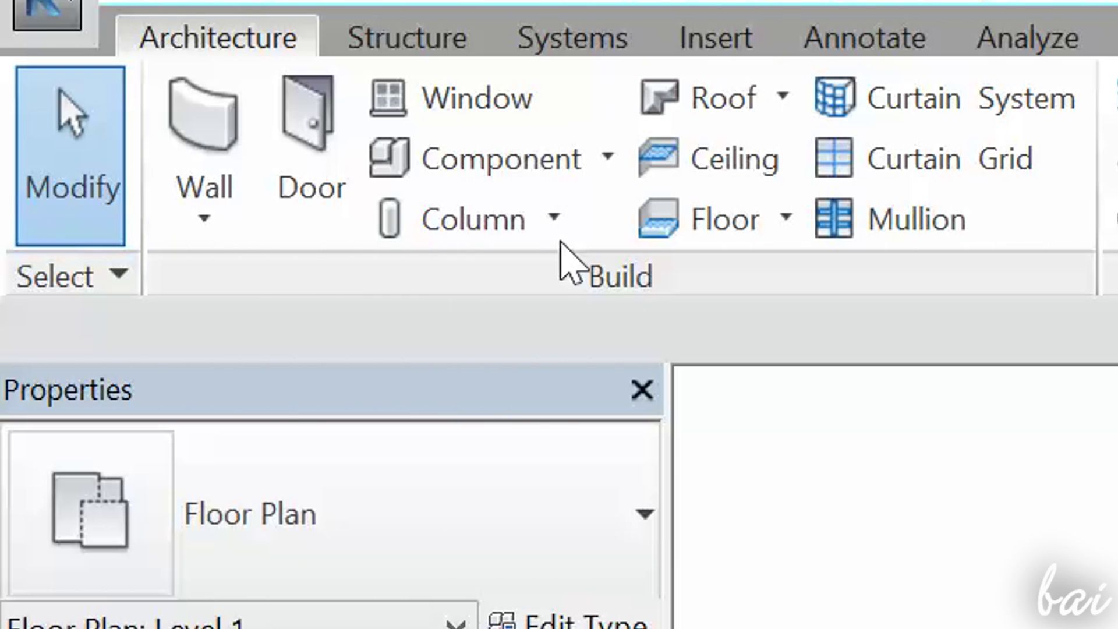
click(554, 215)
click(554, 212)
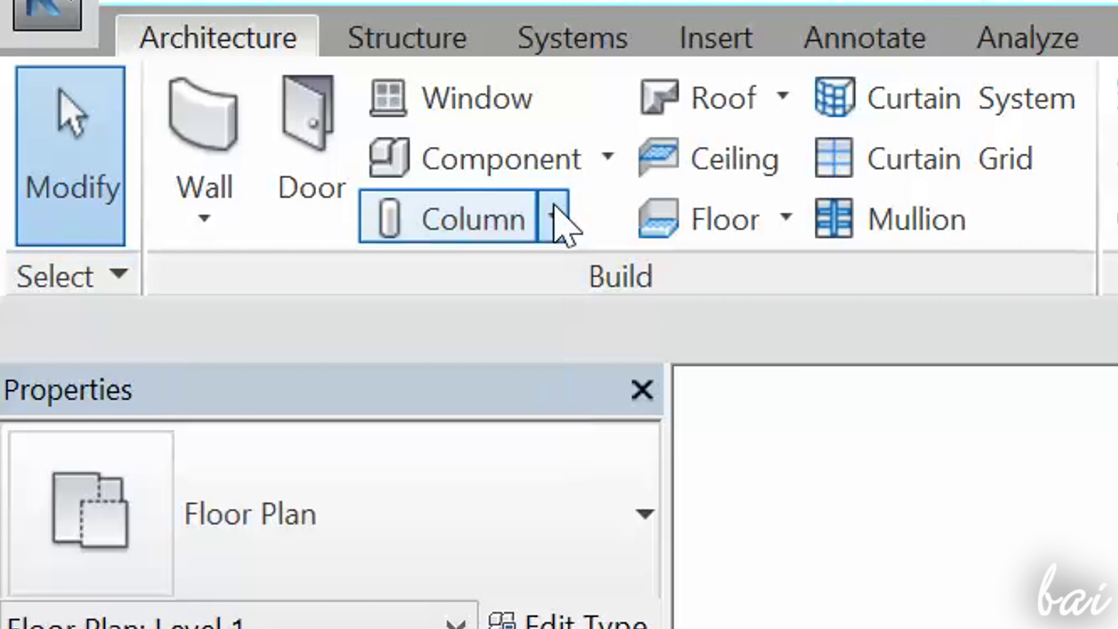
click(788, 217)
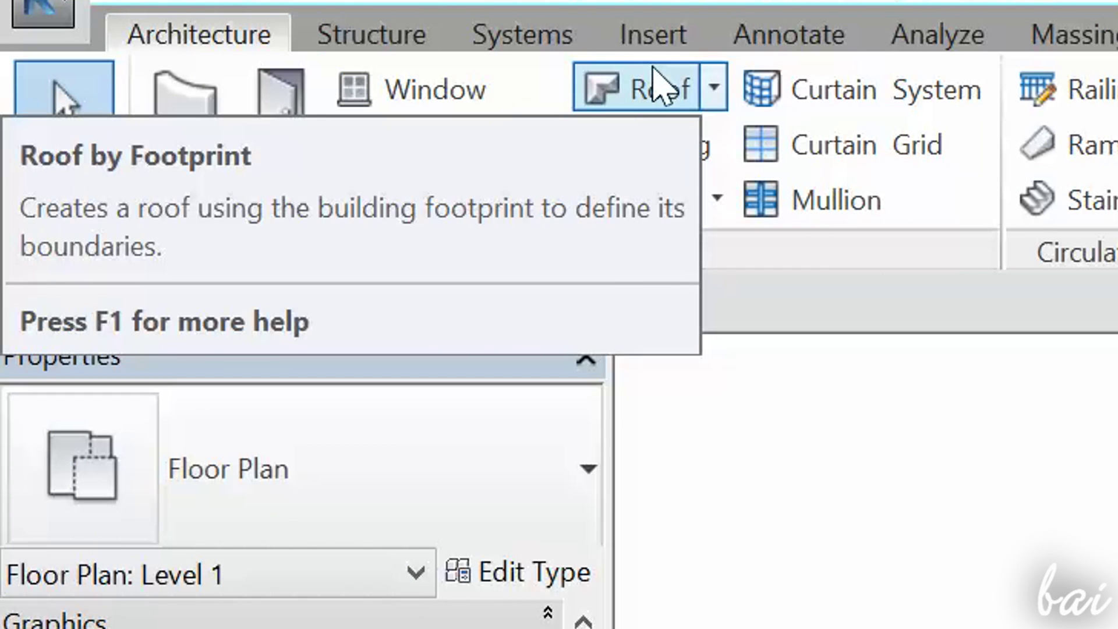
Step: Choose Floor: Architectural to begin a generic 400 mm floor boundary
click(721, 208)
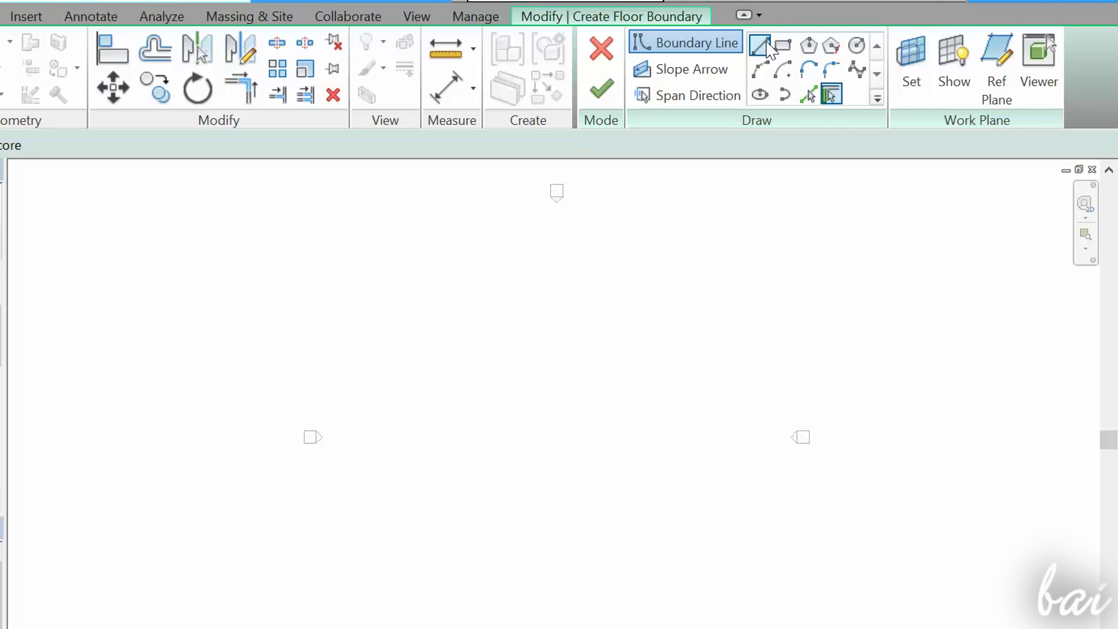
Step: Sketch a trial four-sided boundary outline with the Line tool
click(412, 303)
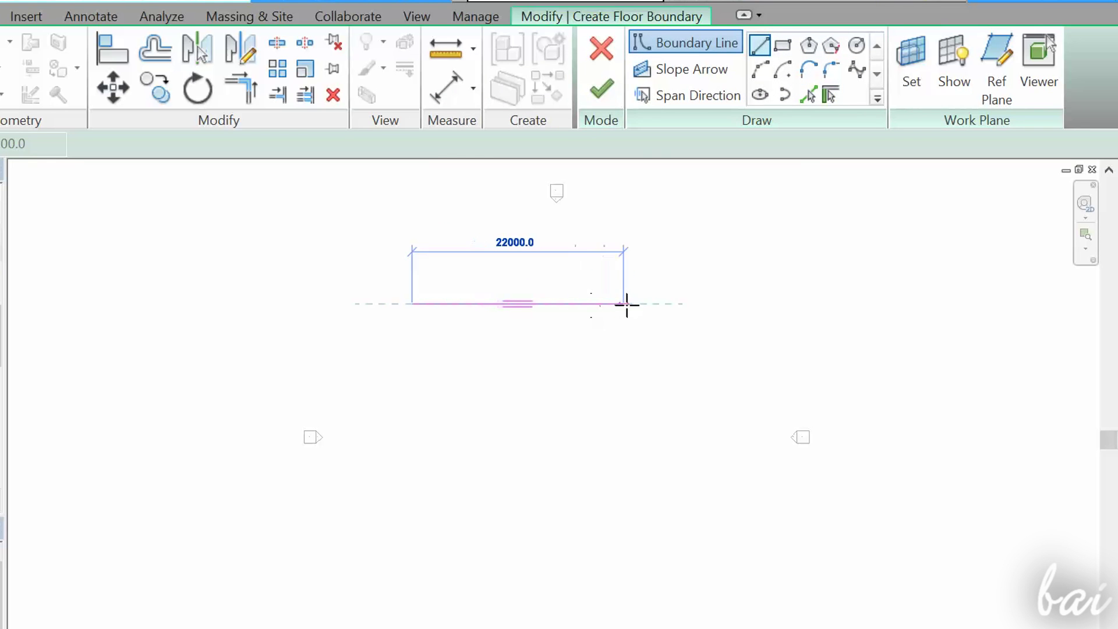
click(623, 304)
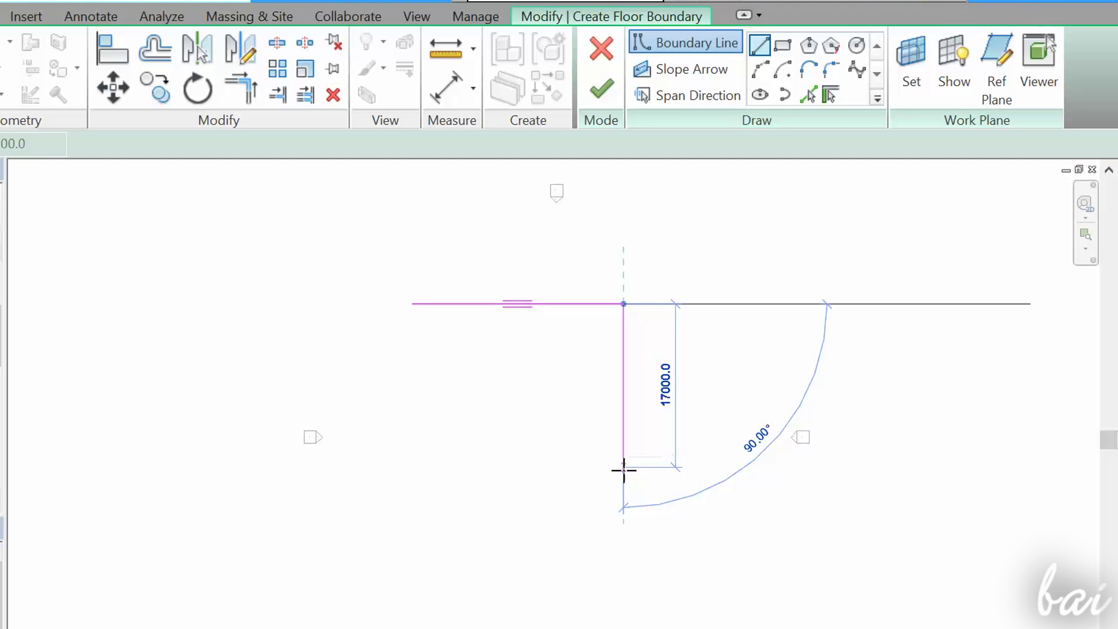
click(624, 504)
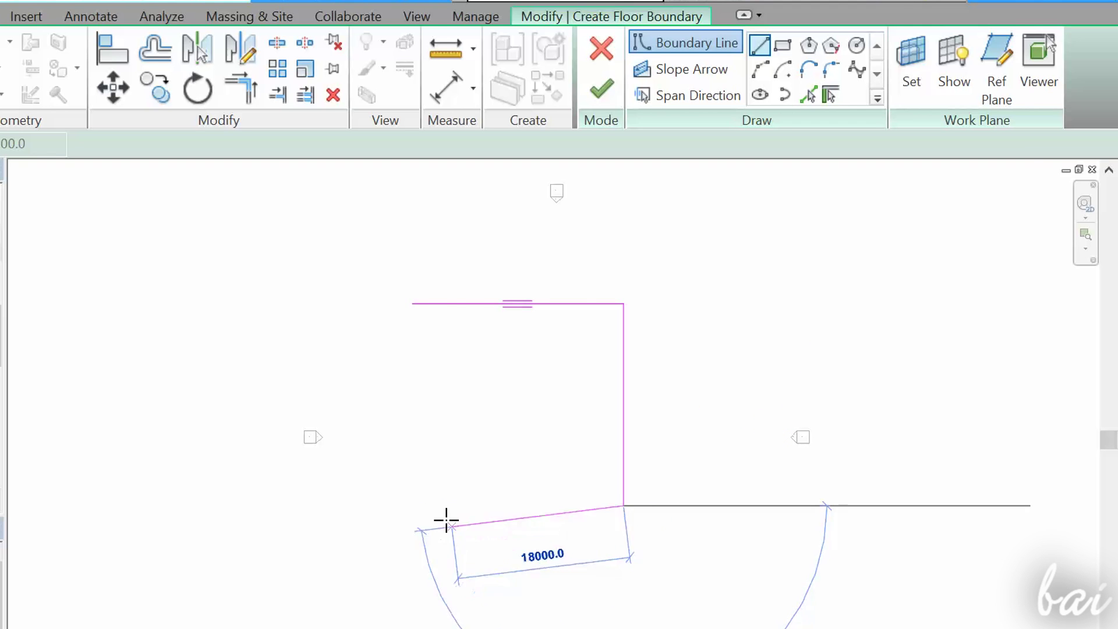
click(412, 505)
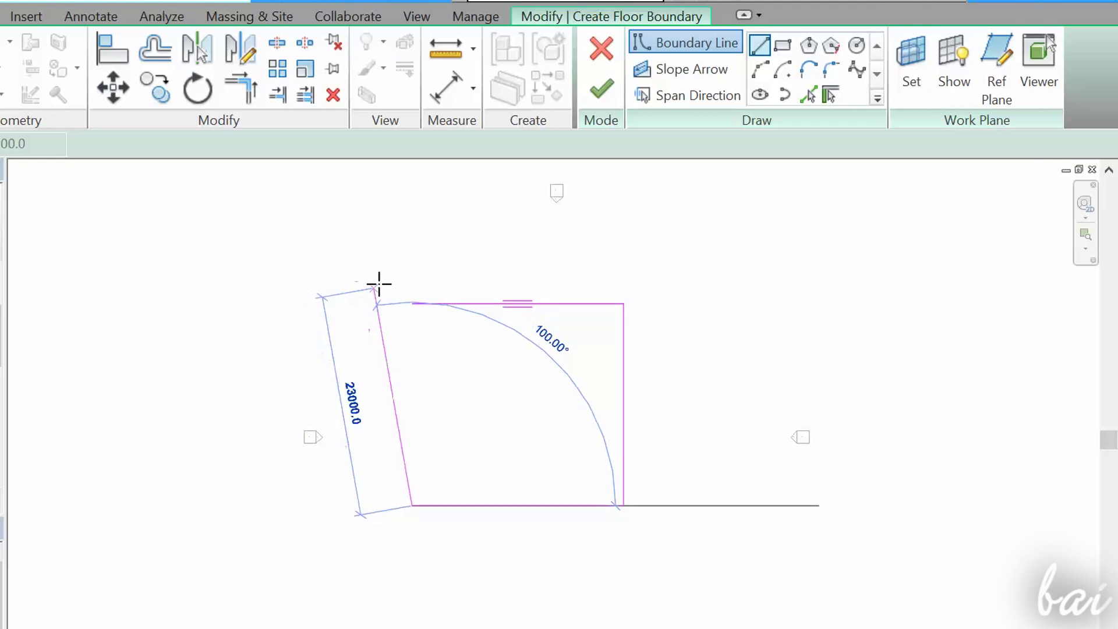
click(413, 303)
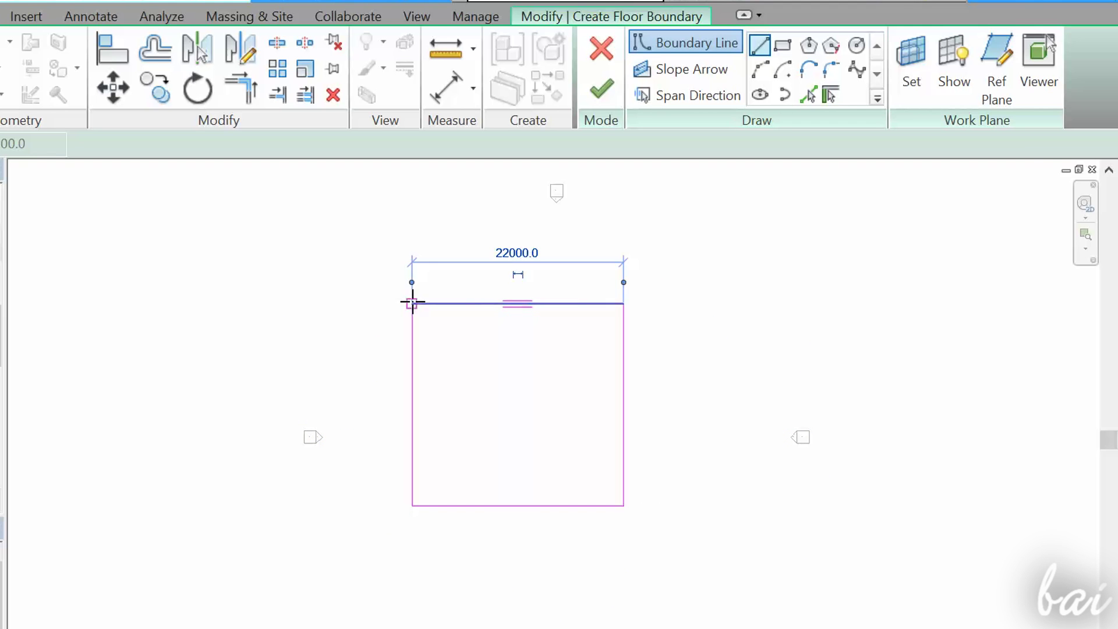
Step: Try the Rectangle and Circle boundary tools with sample shapes
click(783, 46)
click(432, 276)
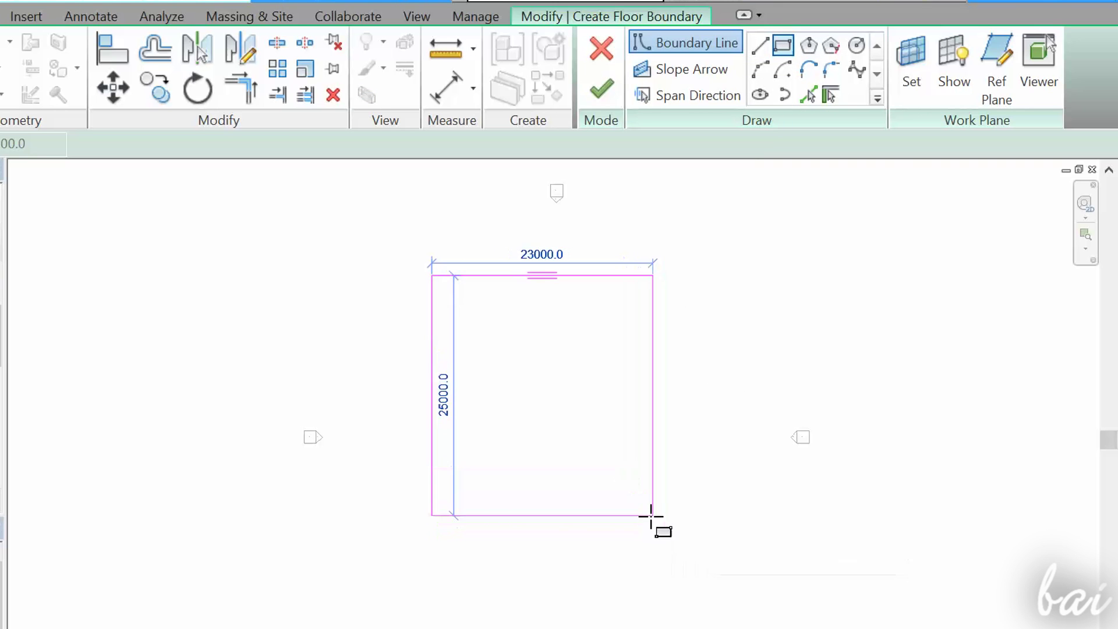
click(651, 515)
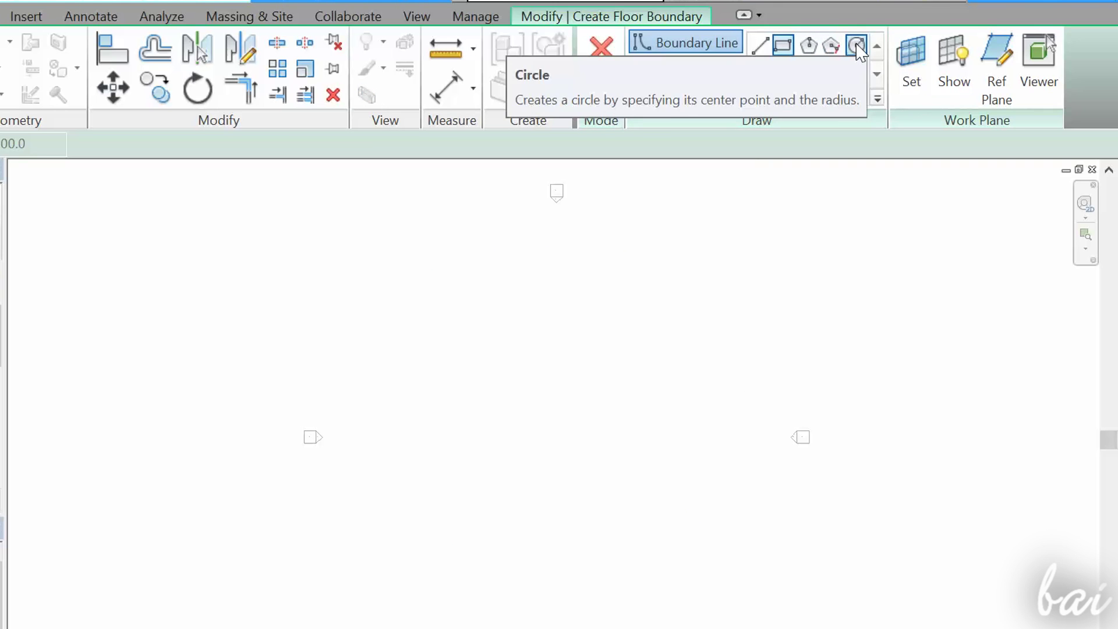
click(859, 51)
click(548, 406)
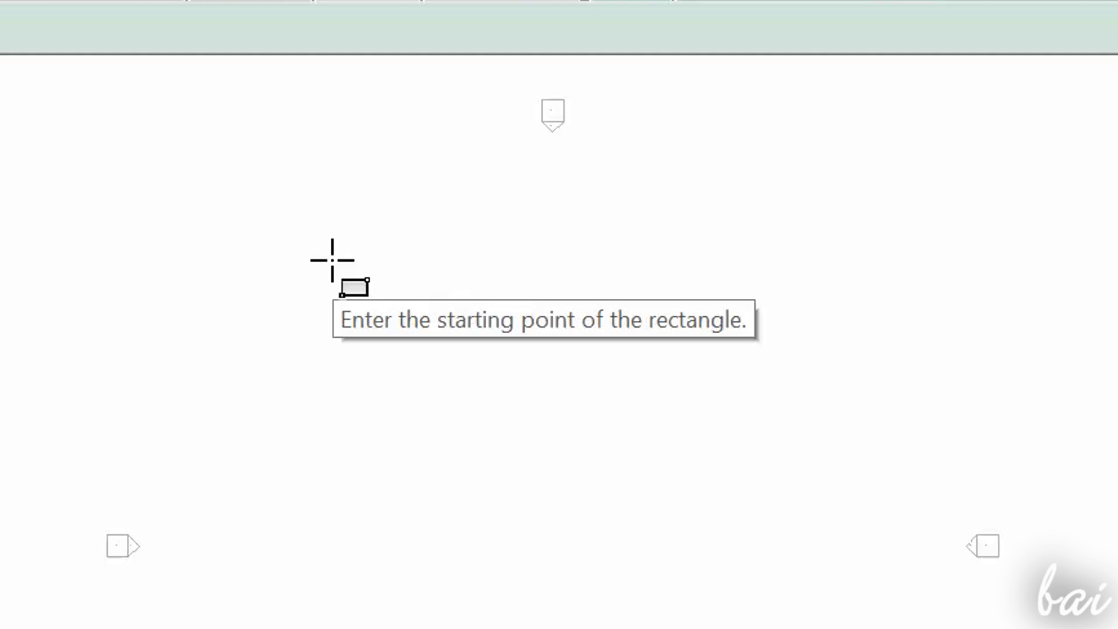
Step: Draw the 17000 × 26000 rectangular floor boundary
click(334, 262)
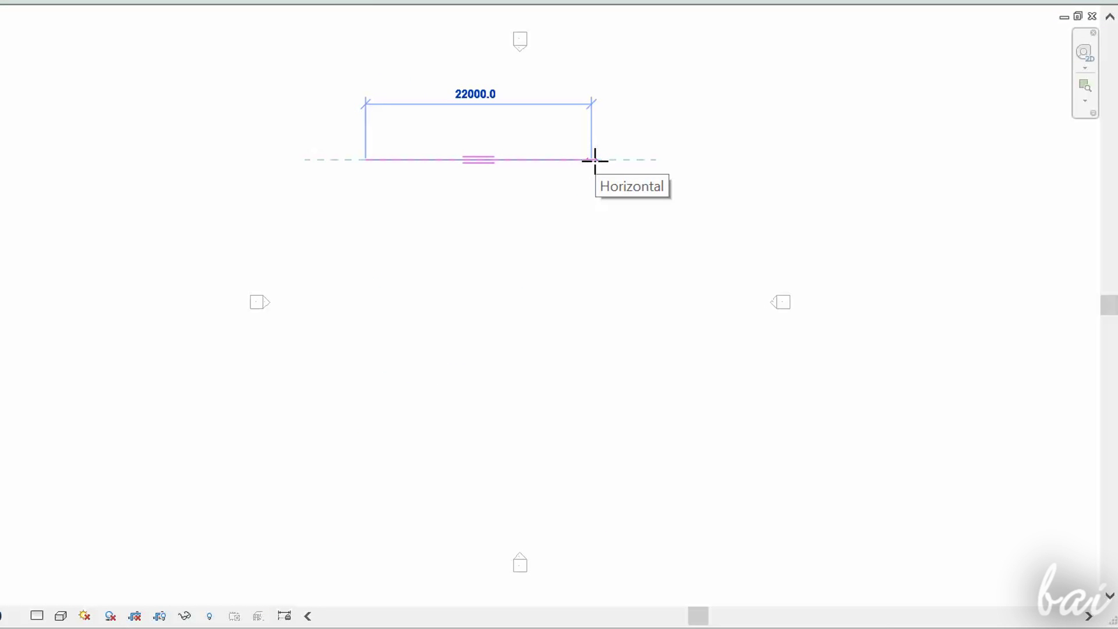
click(594, 160)
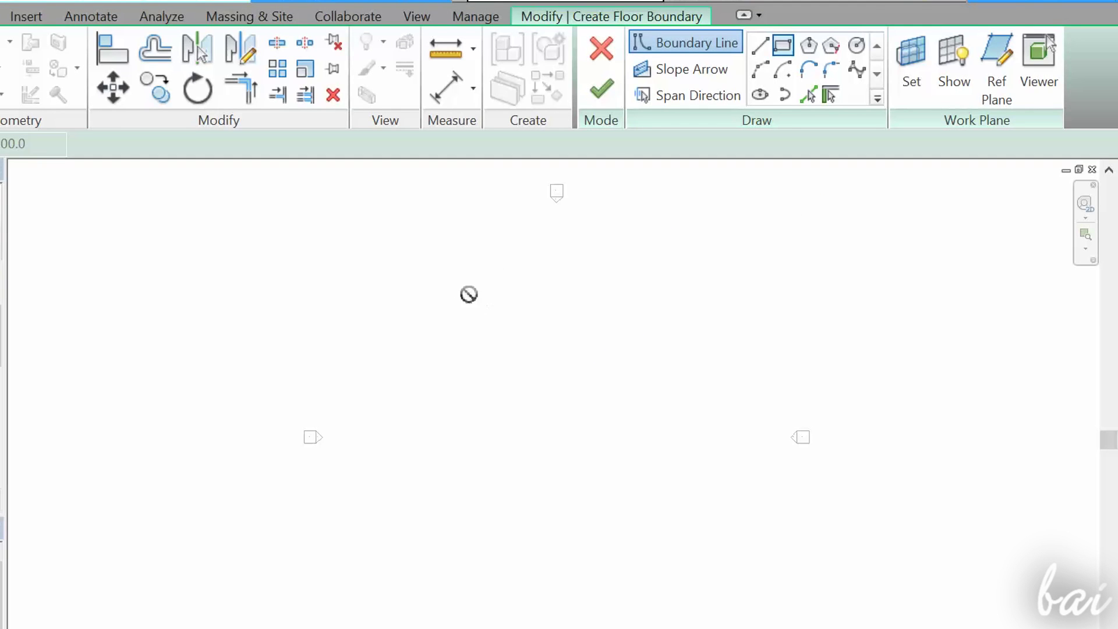
click(468, 294)
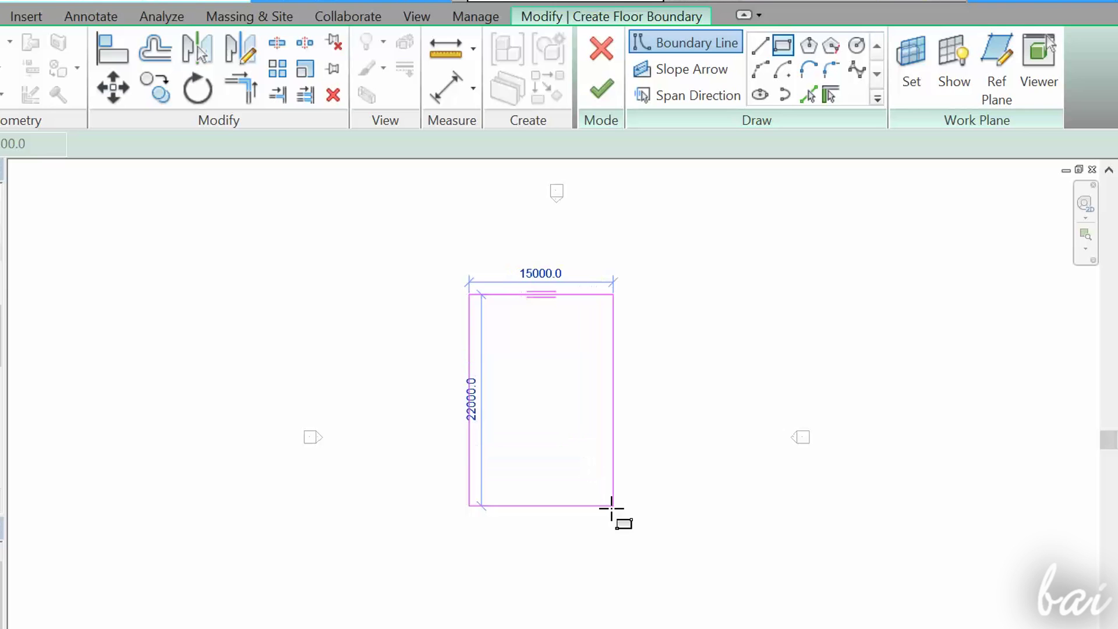
click(632, 525)
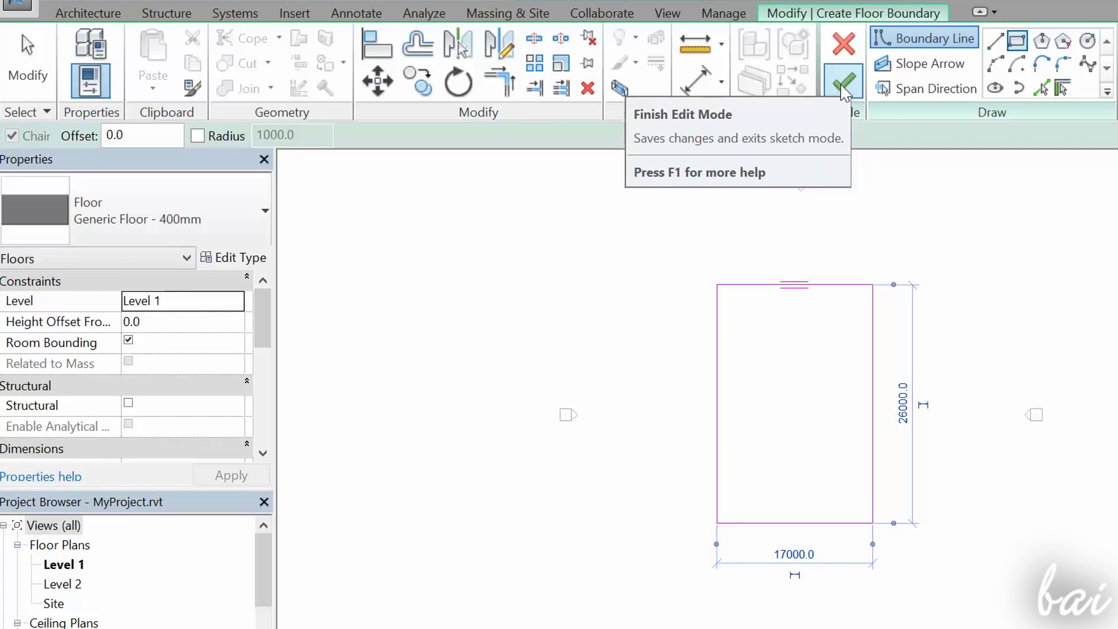
Step: Finish the floor, then undo back into its editable boundary sketch
click(844, 85)
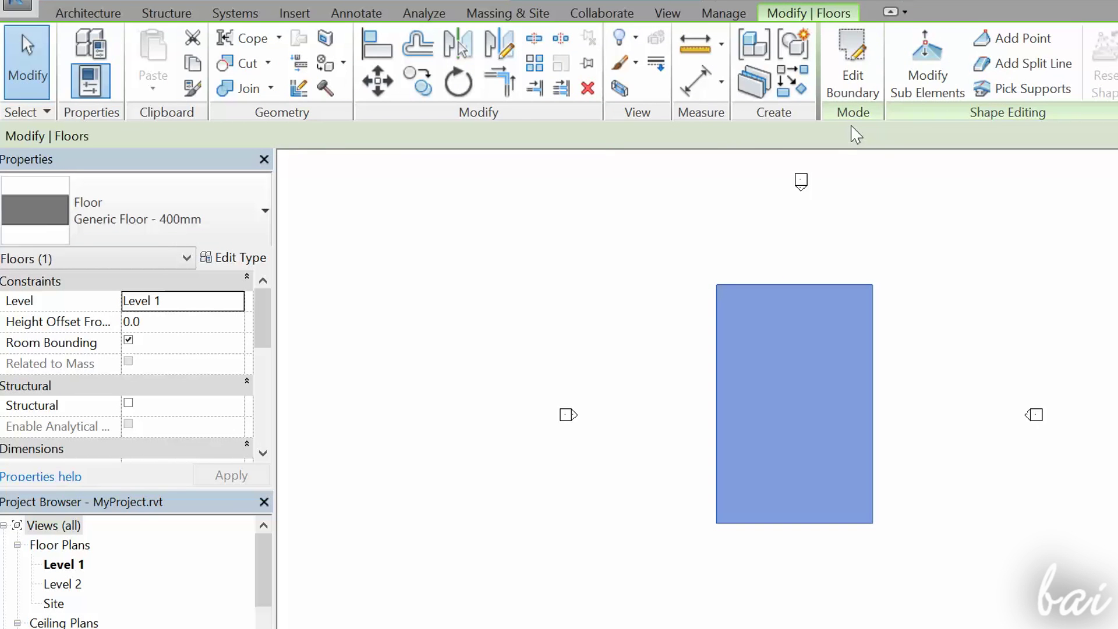
click(459, 303)
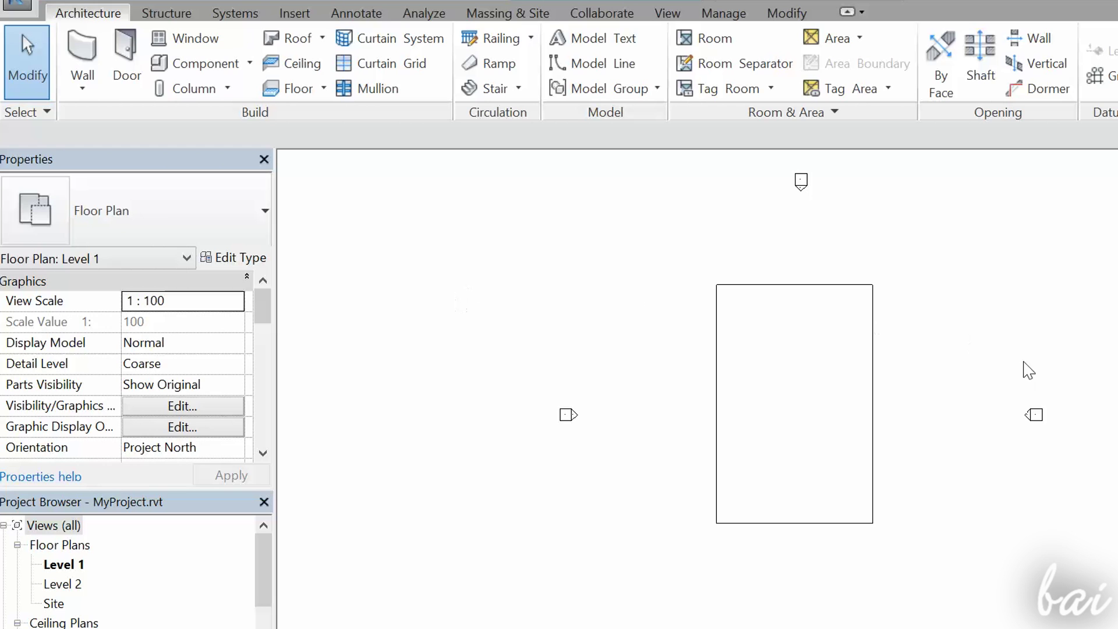
key(ctrl+z)
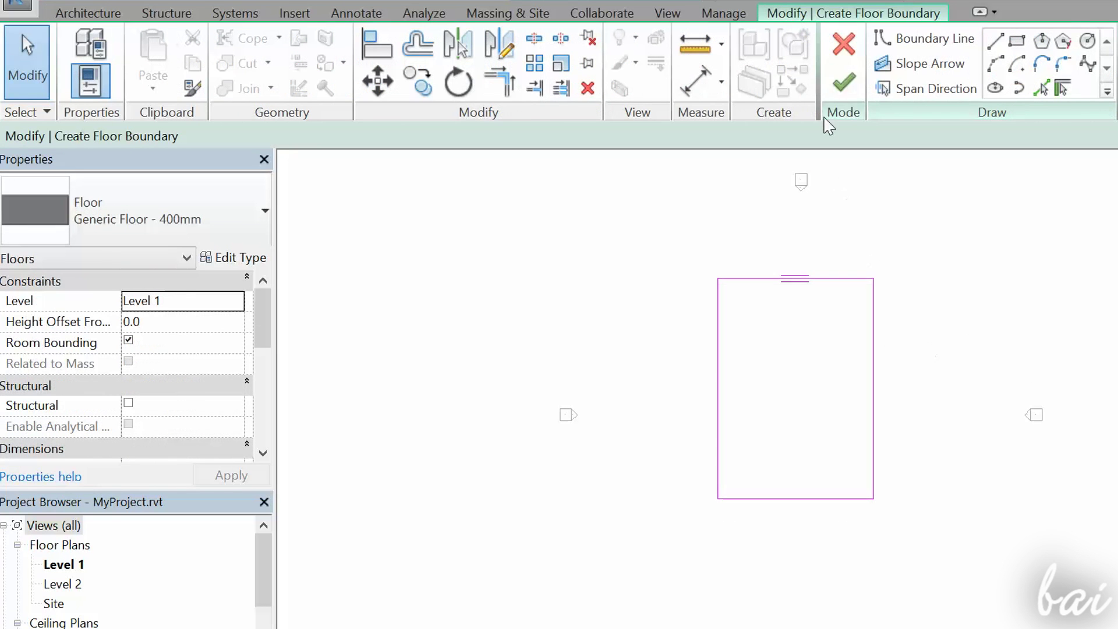
Step: Discard the floor sketch, then delete the floor and restore it with undo
click(844, 46)
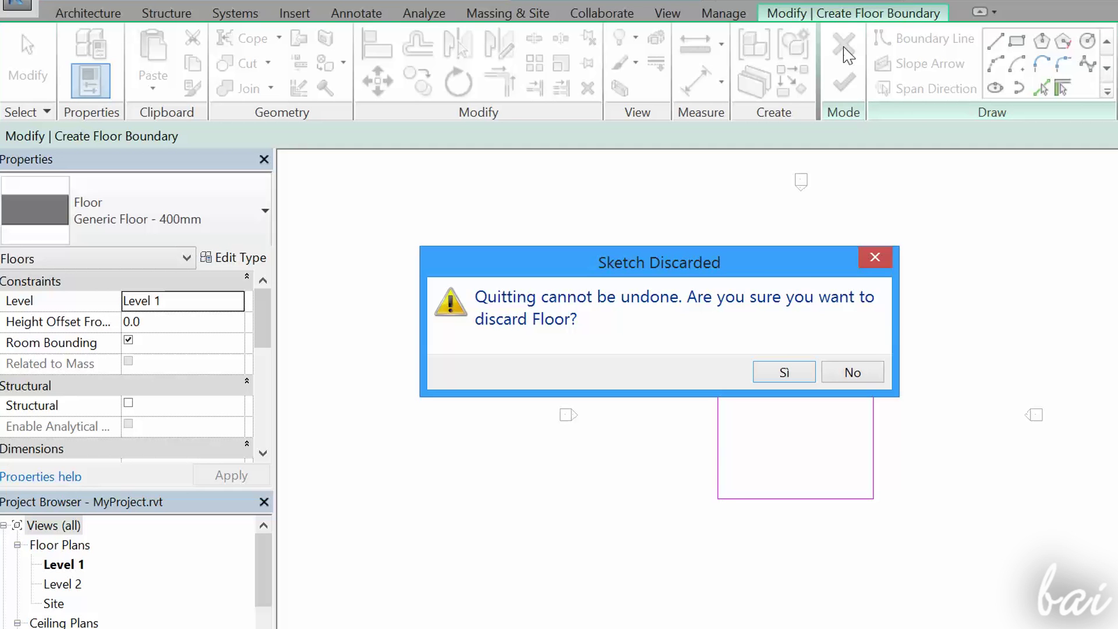
click(785, 372)
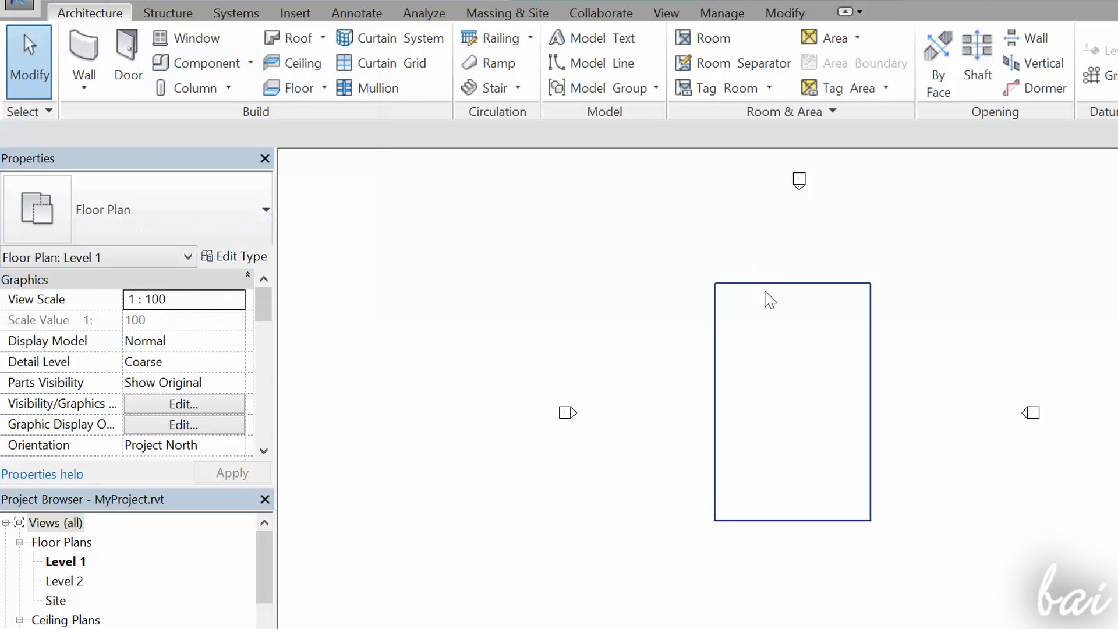
click(768, 287)
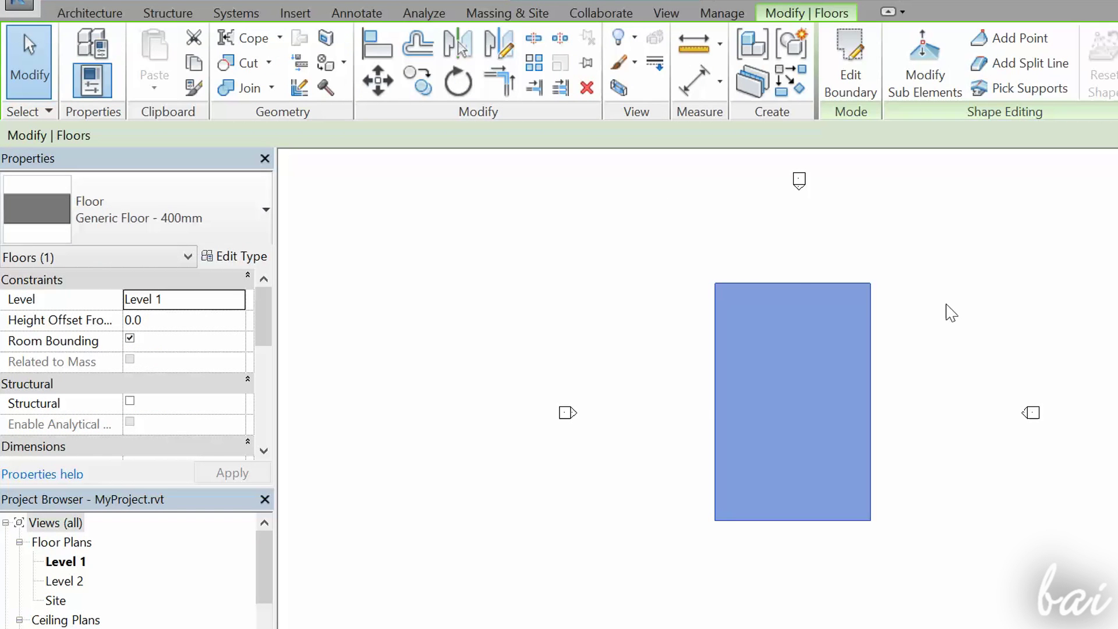
key(Delete)
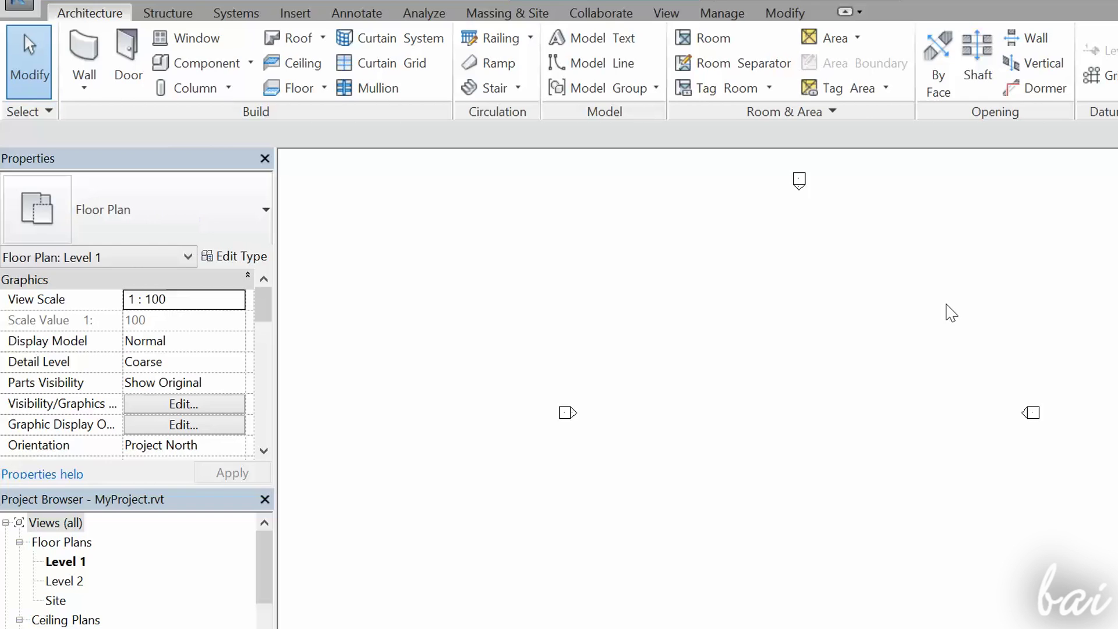
key(ctrl+z)
Step: Edit the floor boundary, dragging the top, side and bottom sketch lines
click(513, 305)
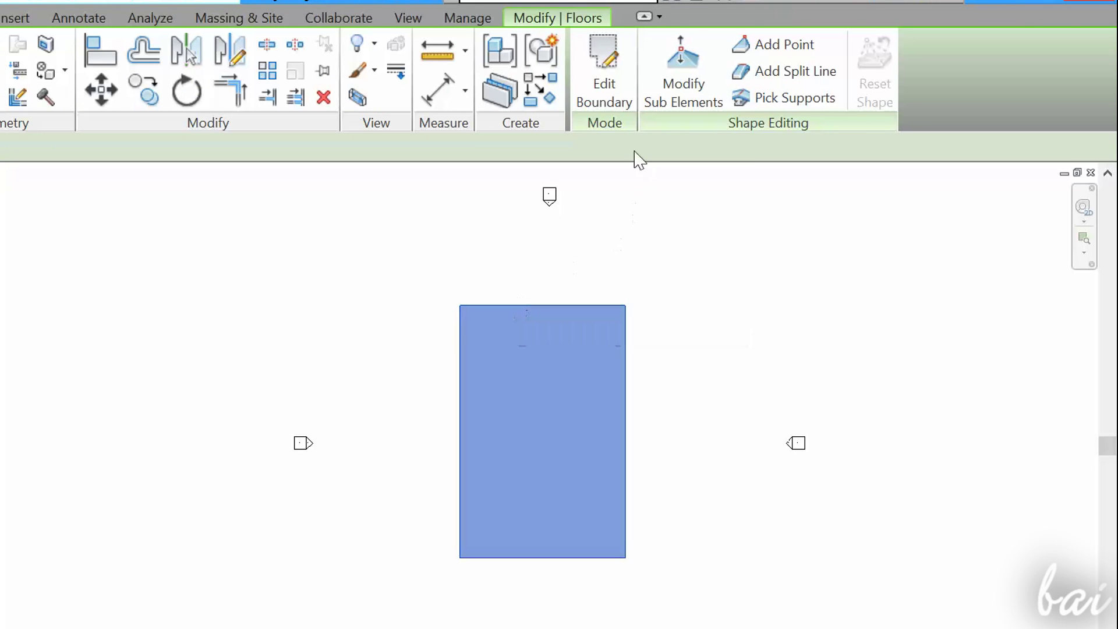
click(609, 107)
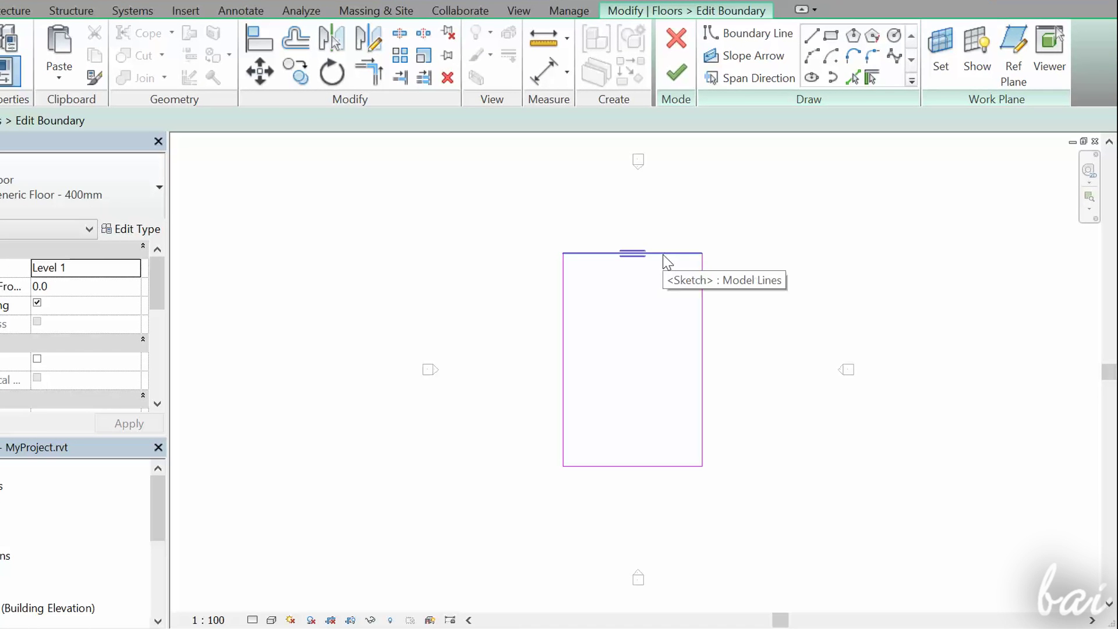
drag(663, 254, 675, 205)
mouse_move(703, 263)
mouse_down()
mouse_move(809, 270)
mouse_move(661, 316)
mouse_up()
drag(565, 337, 498, 325)
drag(719, 465, 610, 540)
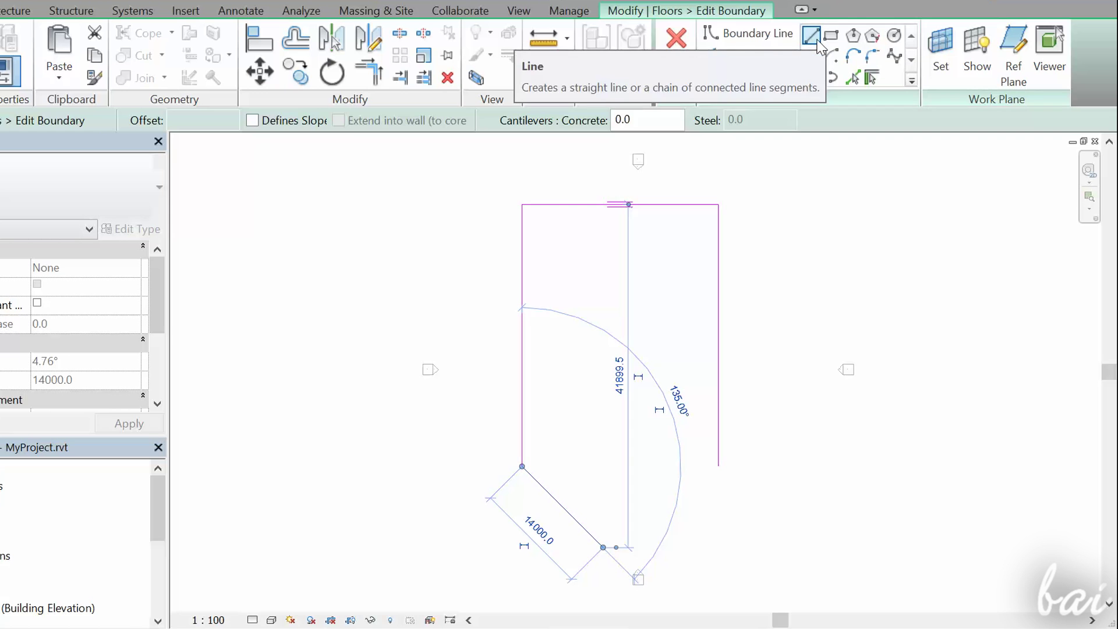
Step: Draw angled bottom boundary lines to close the tapered outline
click(811, 36)
click(718, 467)
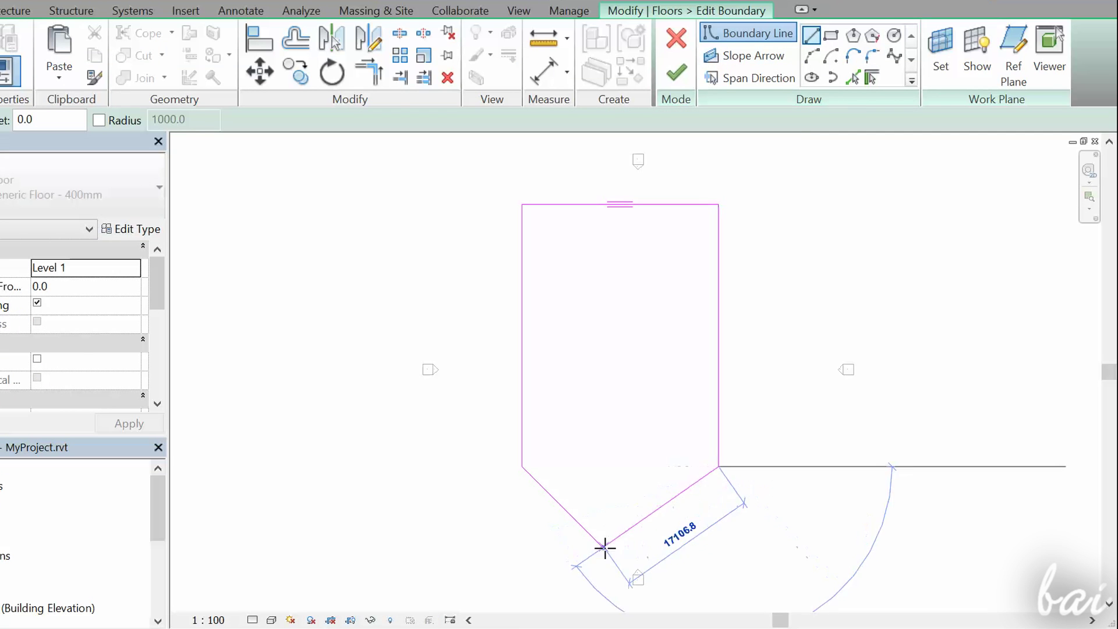
click(604, 545)
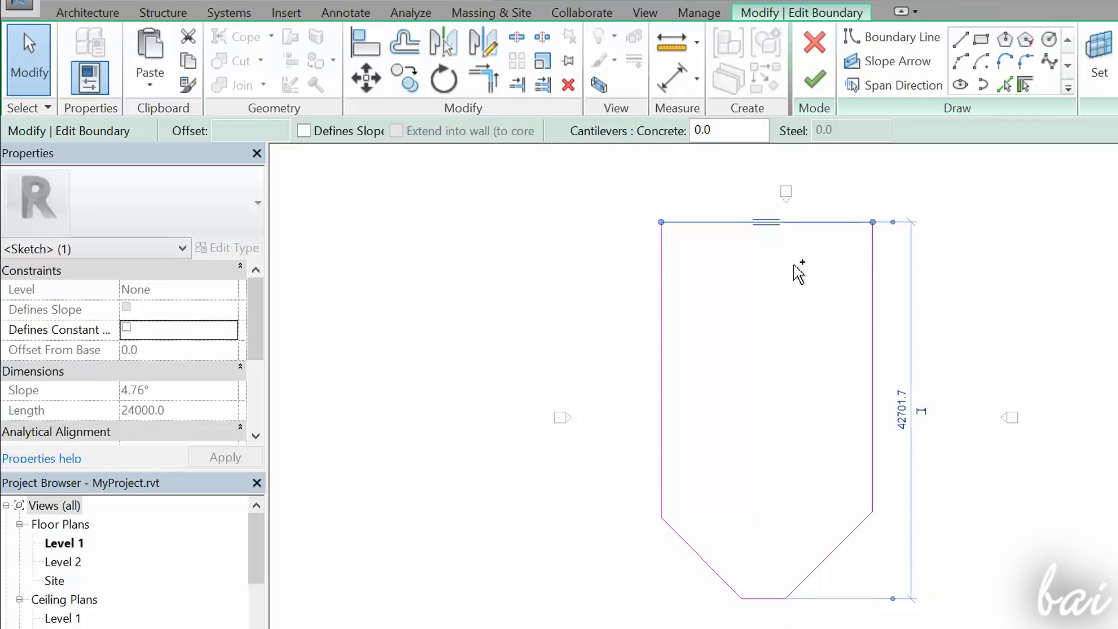
click(952, 260)
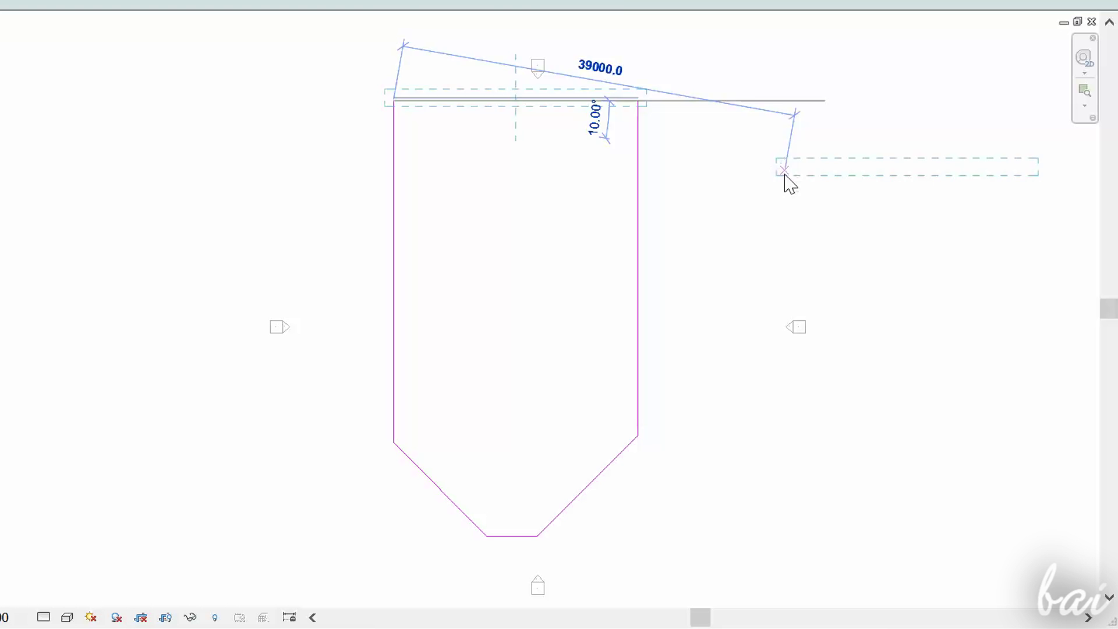
click(785, 172)
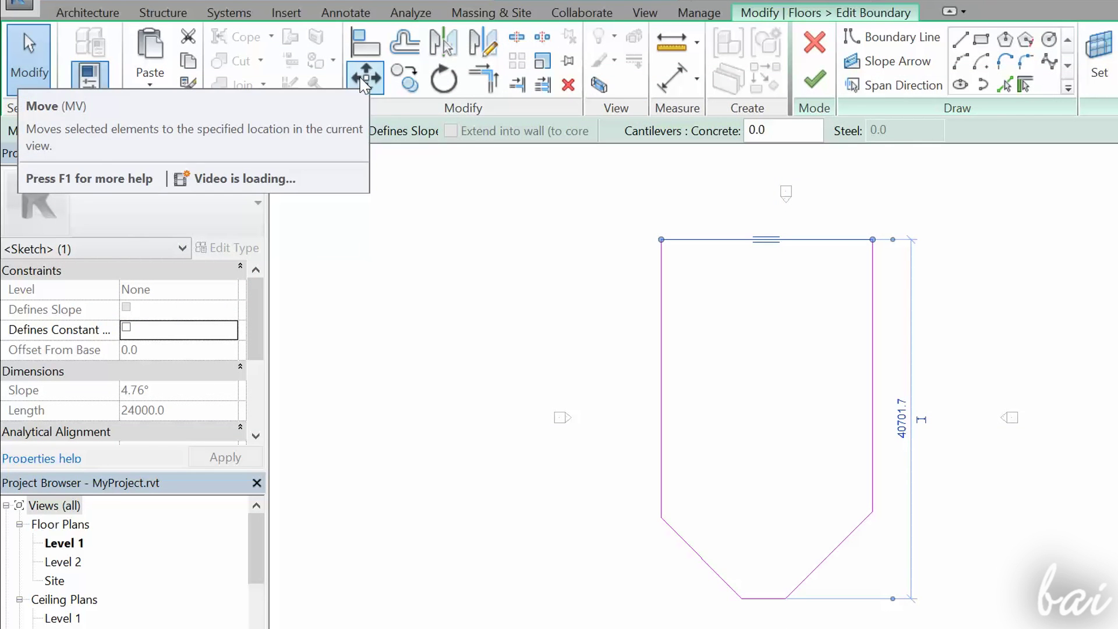
click(365, 79)
click(705, 239)
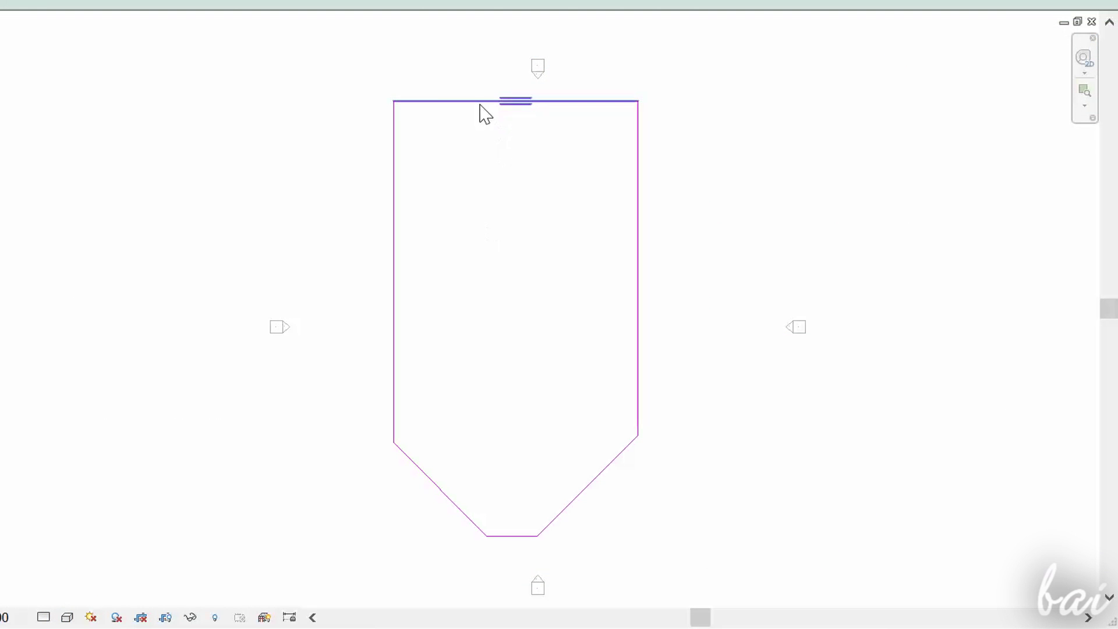
click(479, 101)
mouse_move(479, 103)
mouse_down()
mouse_move(503, 280)
mouse_move(712, 129)
mouse_up()
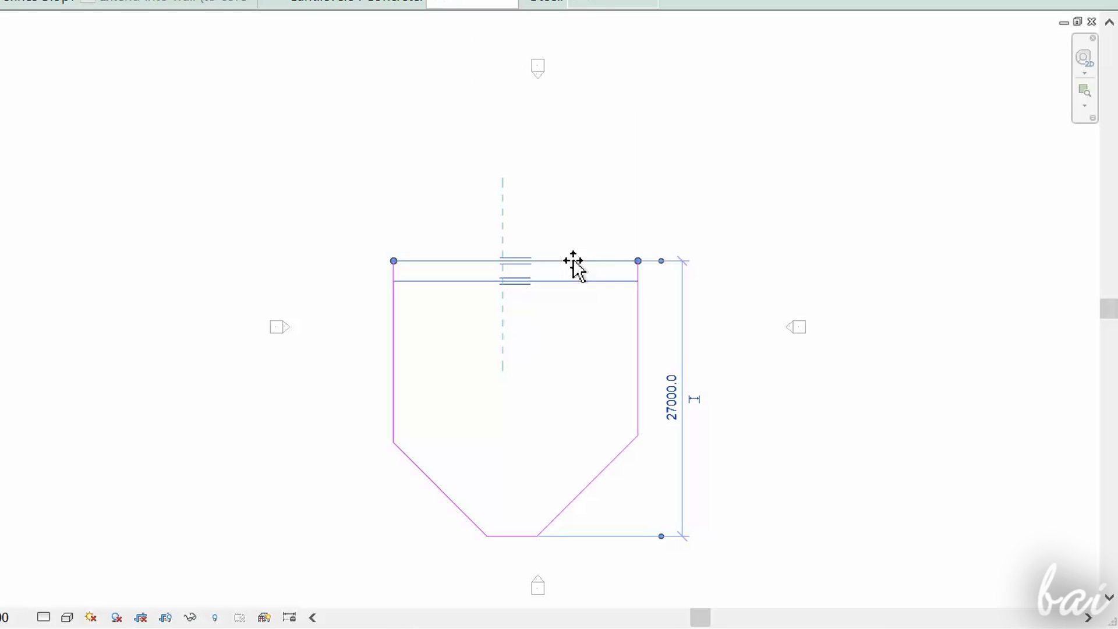
key(ctrl+z)
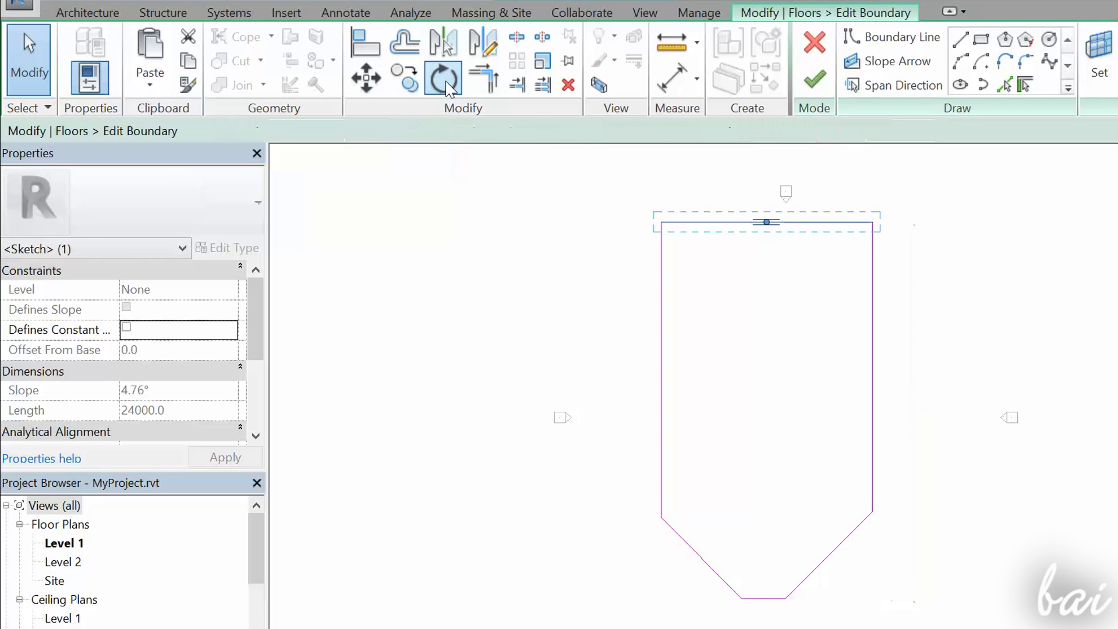
click(444, 80)
drag(766, 226, 764, 326)
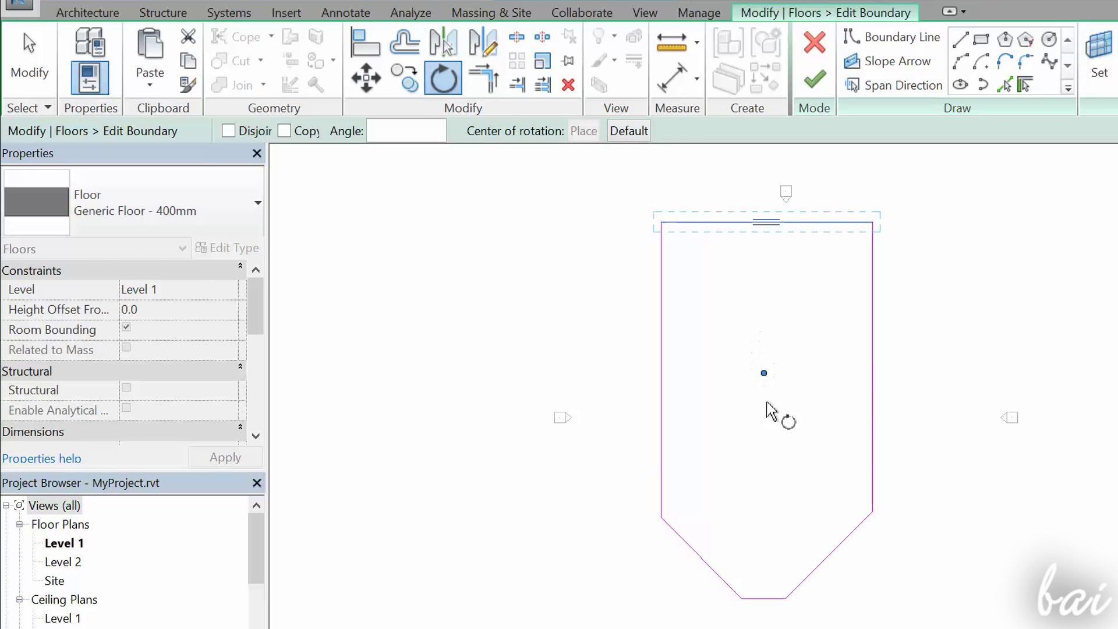
click(988, 374)
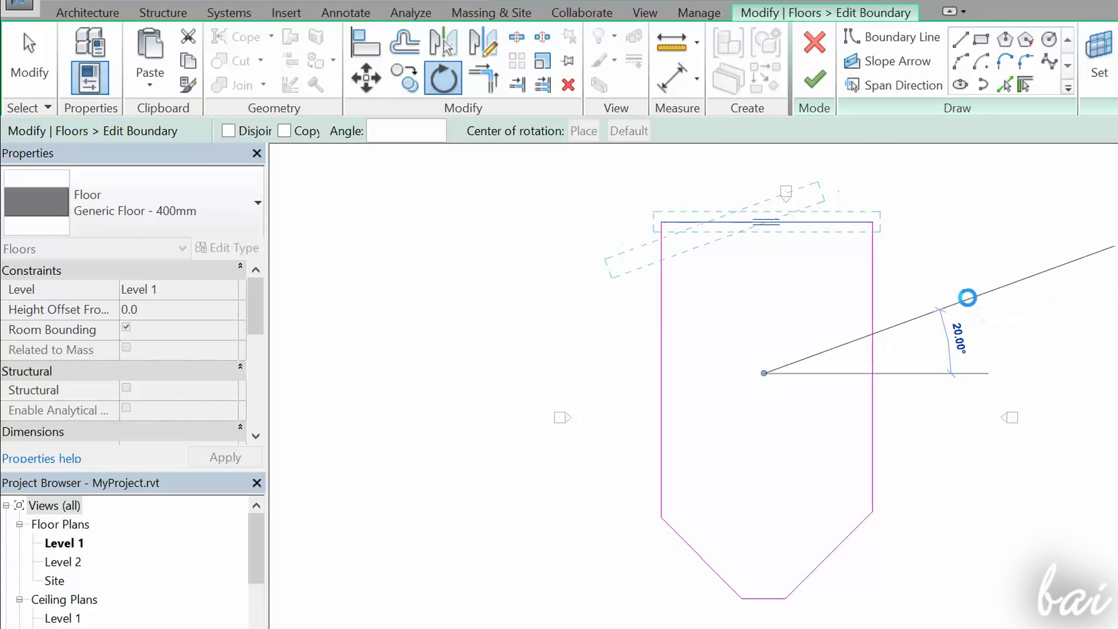
click(967, 298)
key(ctrl+z)
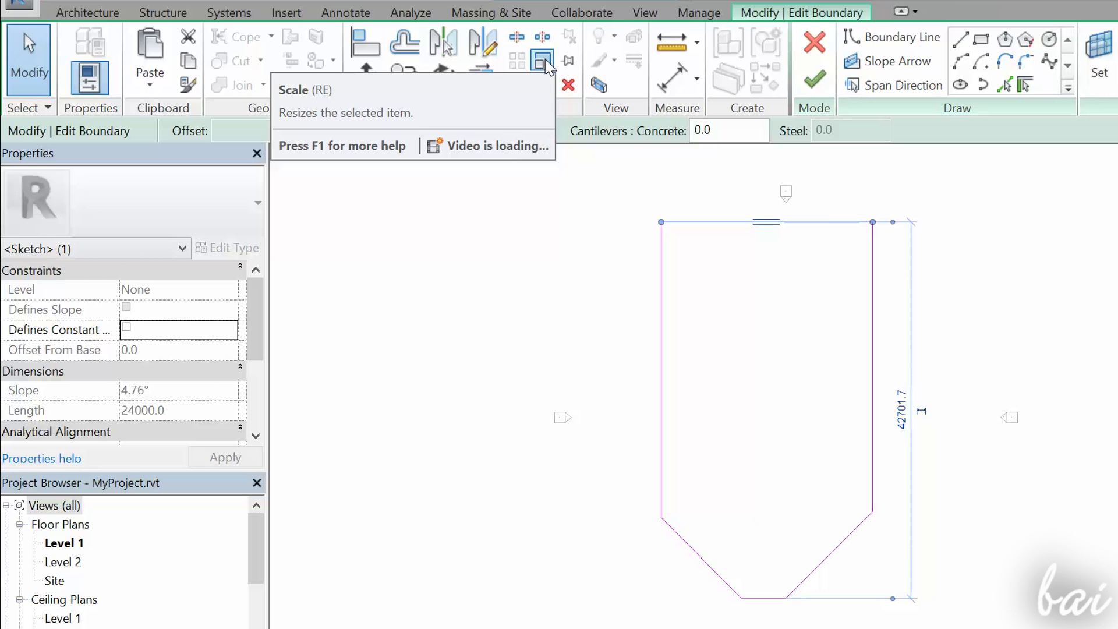
click(543, 61)
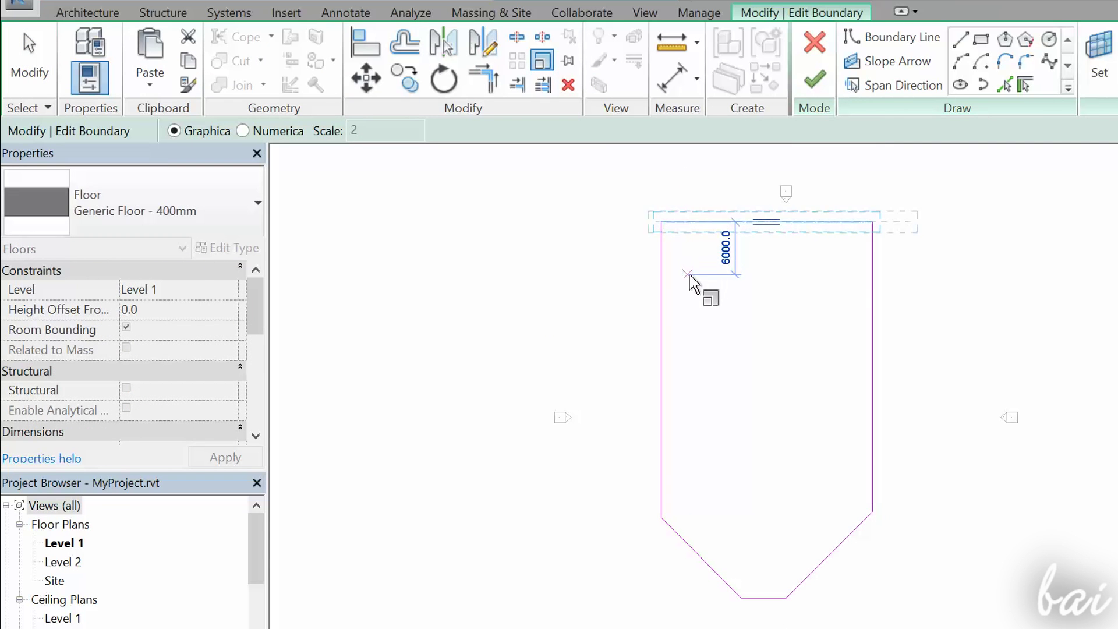
click(702, 315)
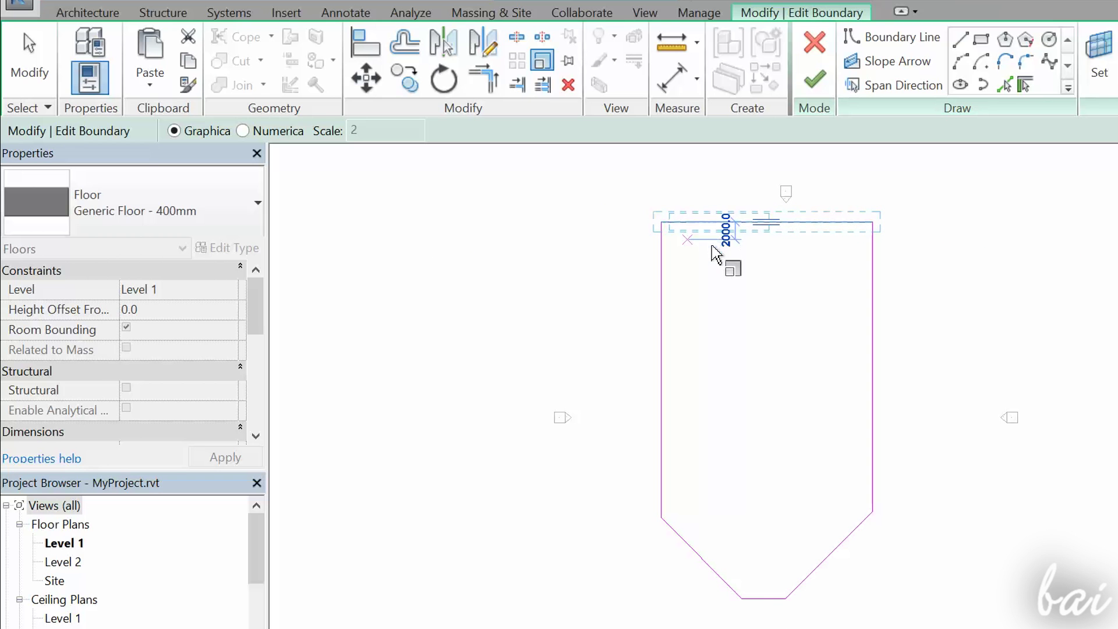
key(r)
key(o)
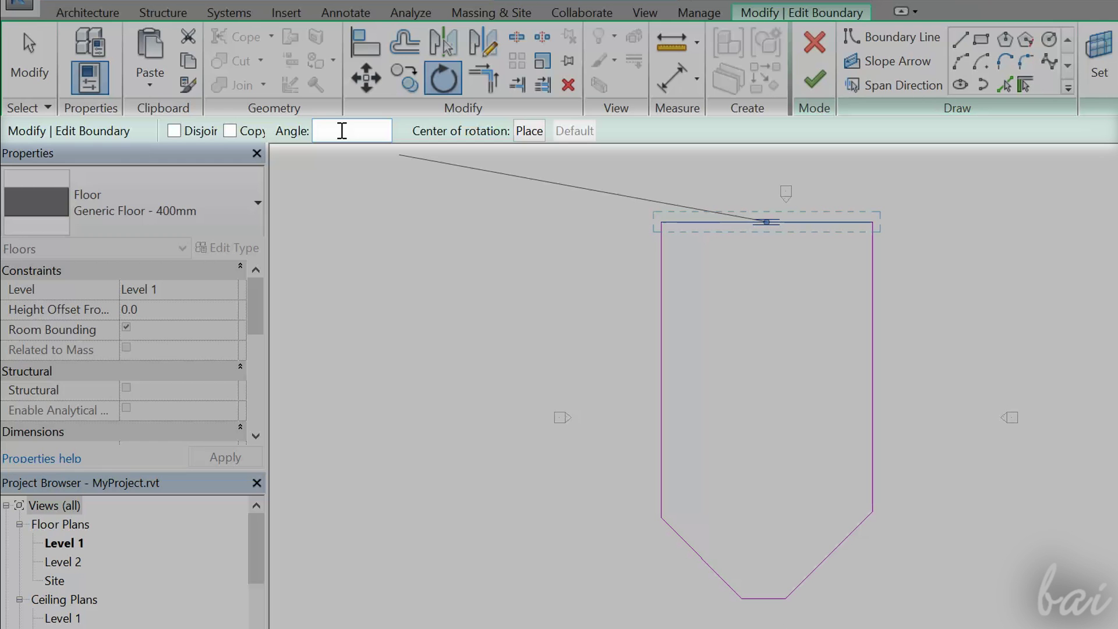
text(45)
key(Return)
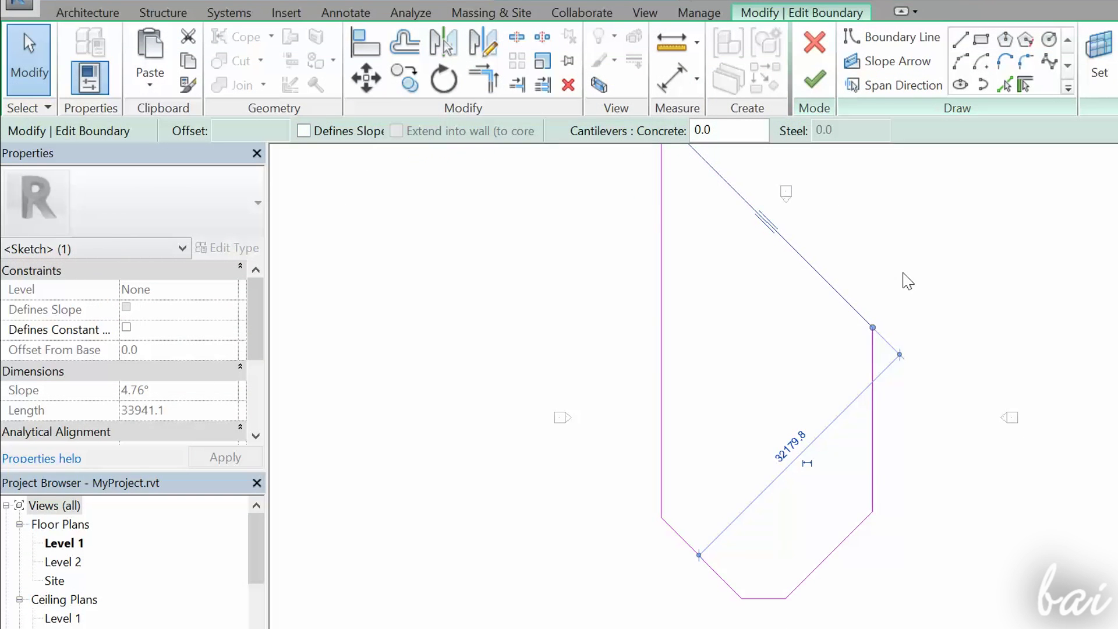
scroll(909, 272, down, 2)
scroll(901, 237, up, 1)
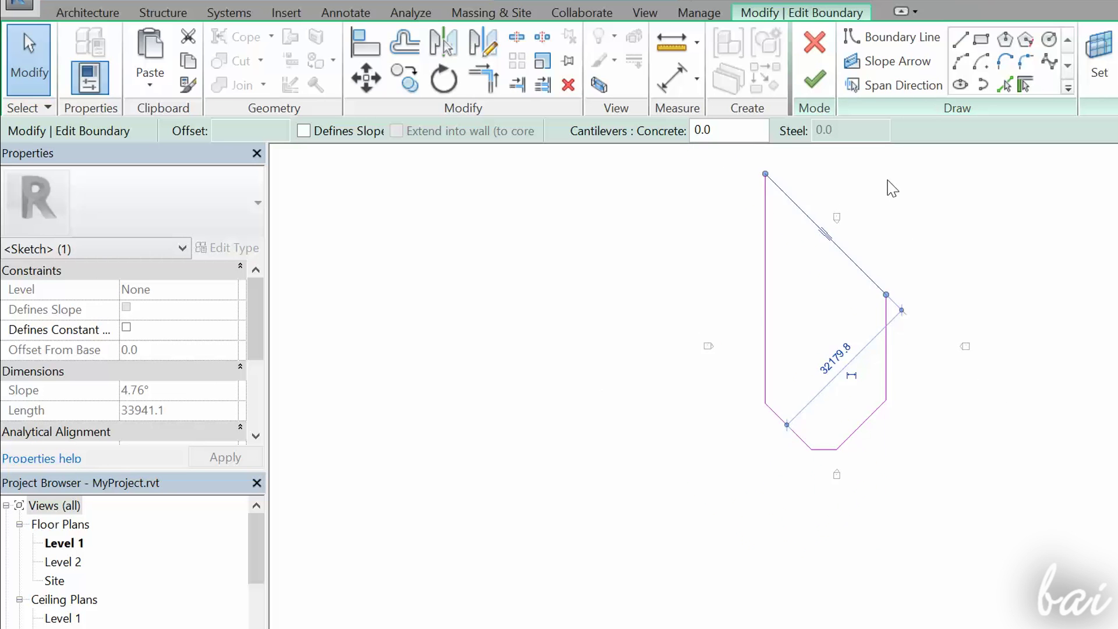
key(ctrl+z)
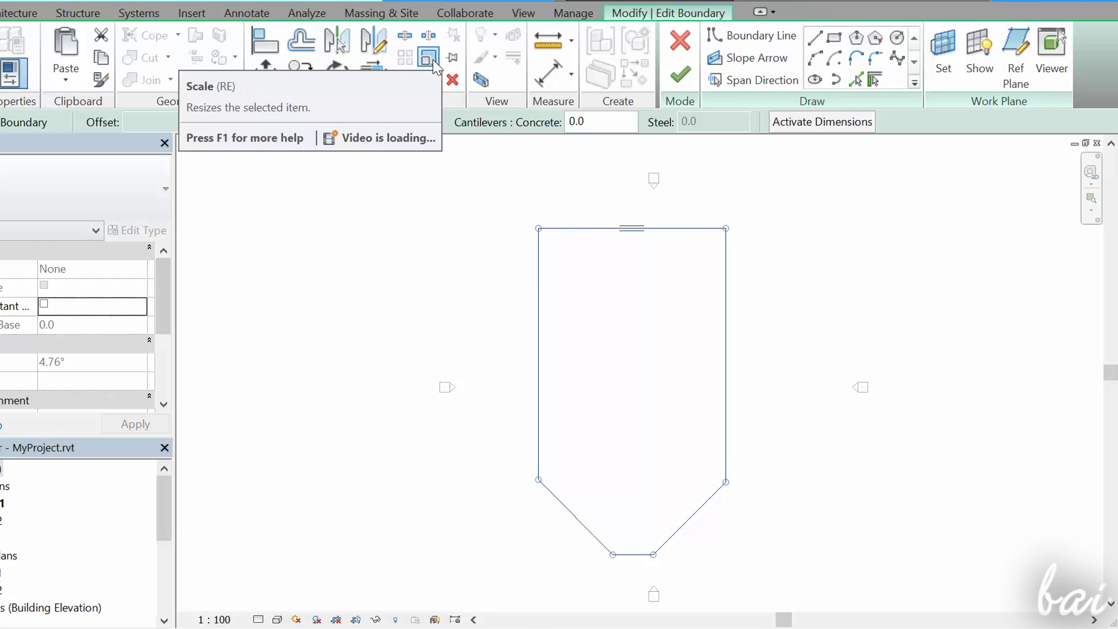
Step: Start scaling the boundary sketch, then cancel and deselect it
click(432, 60)
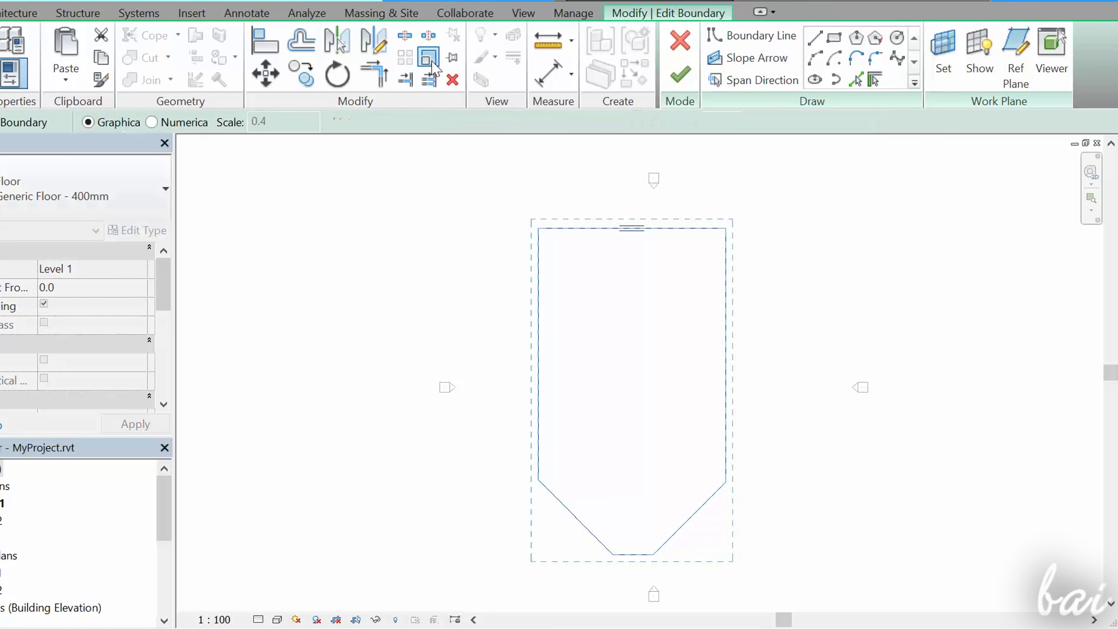
click(586, 230)
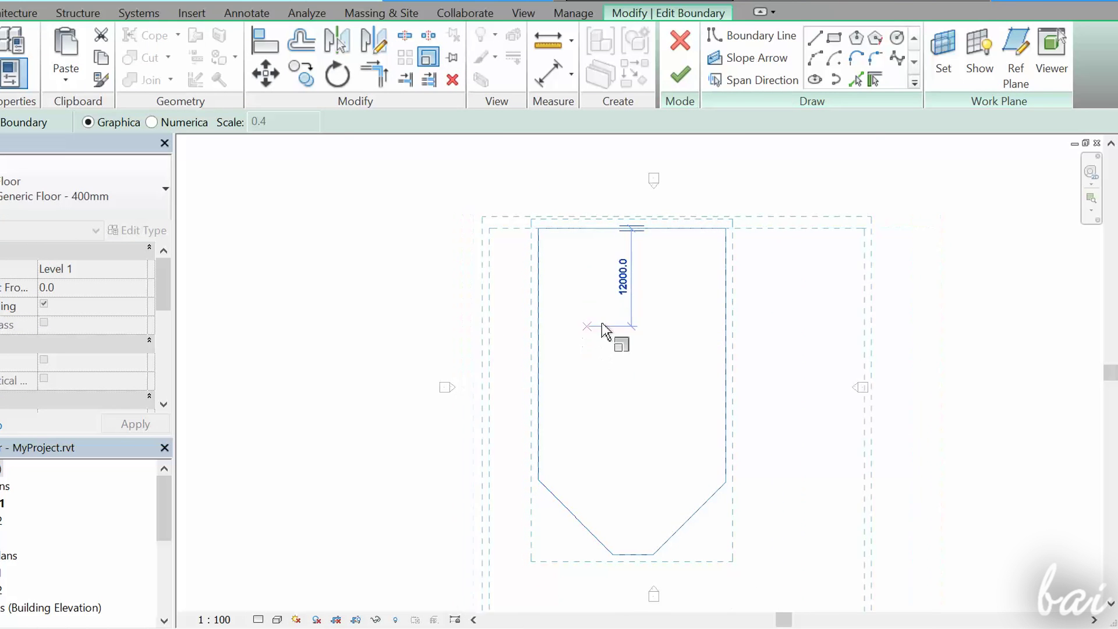
key(Escape)
click(778, 301)
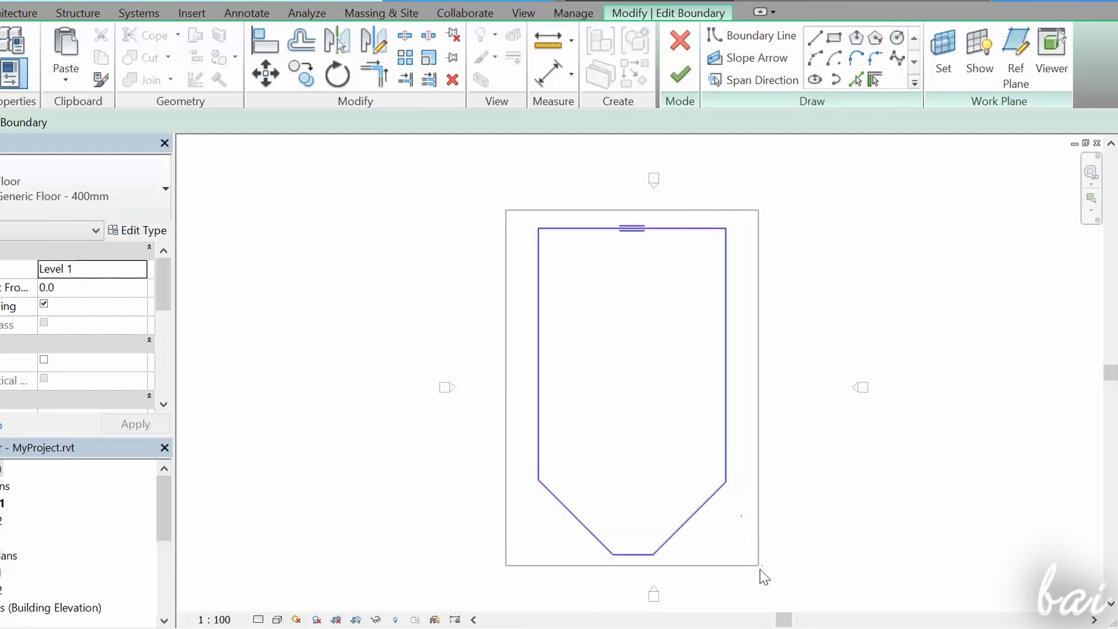
Step: Window-select the boundary, clear the selection, and finish the floor sketch
drag(640, 356, 762, 576)
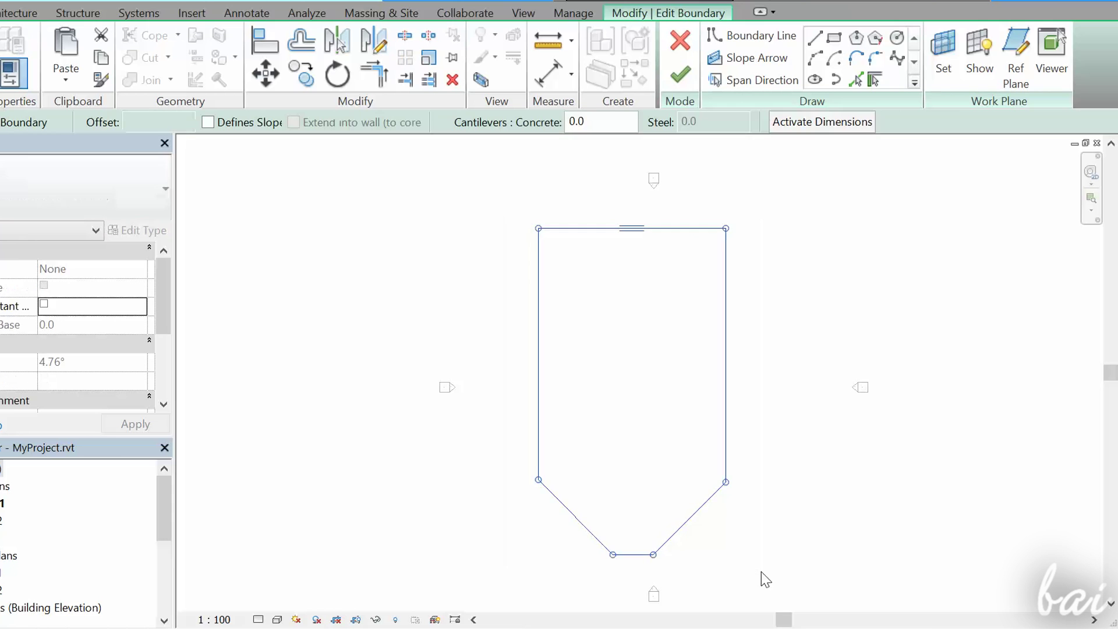
click(848, 246)
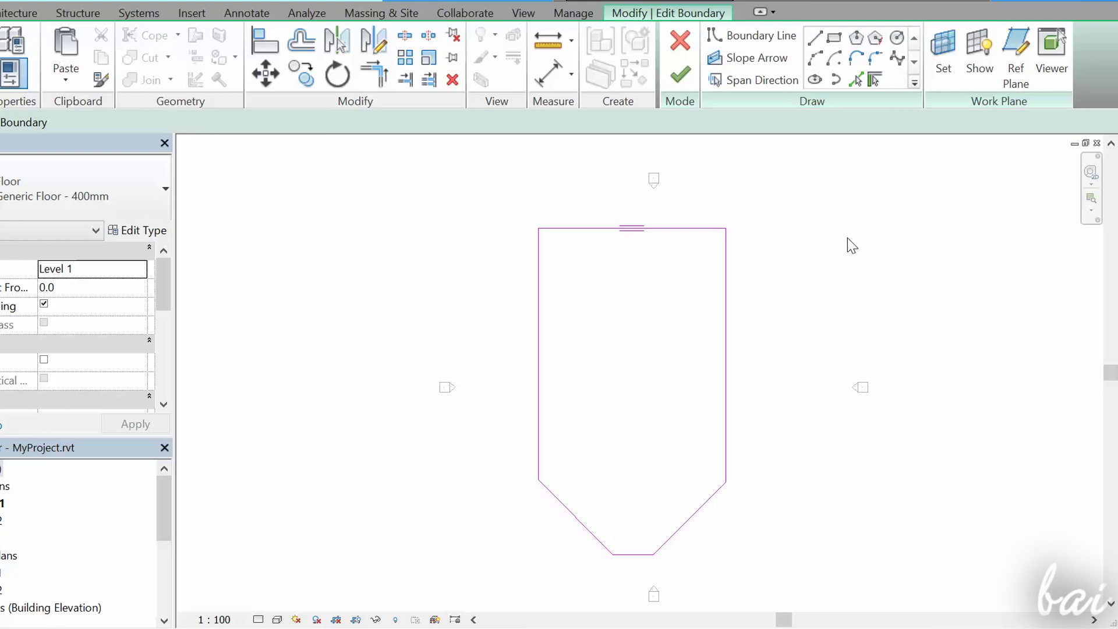
click(680, 75)
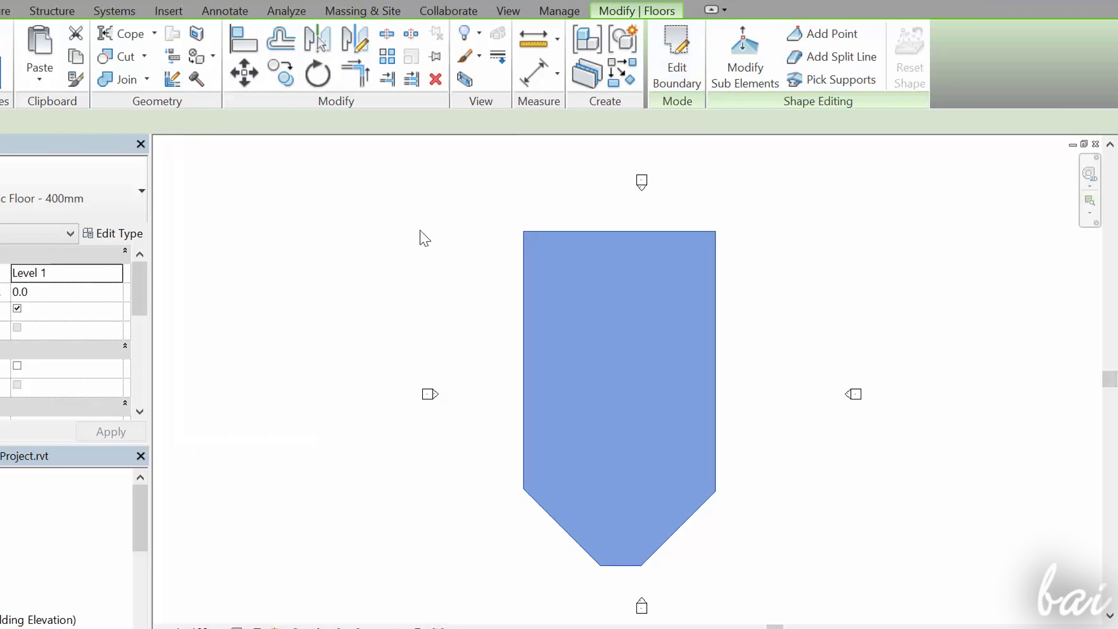
Step: Place walls along the left, diagonal and short bottom edges of the outline
click(420, 238)
click(85, 26)
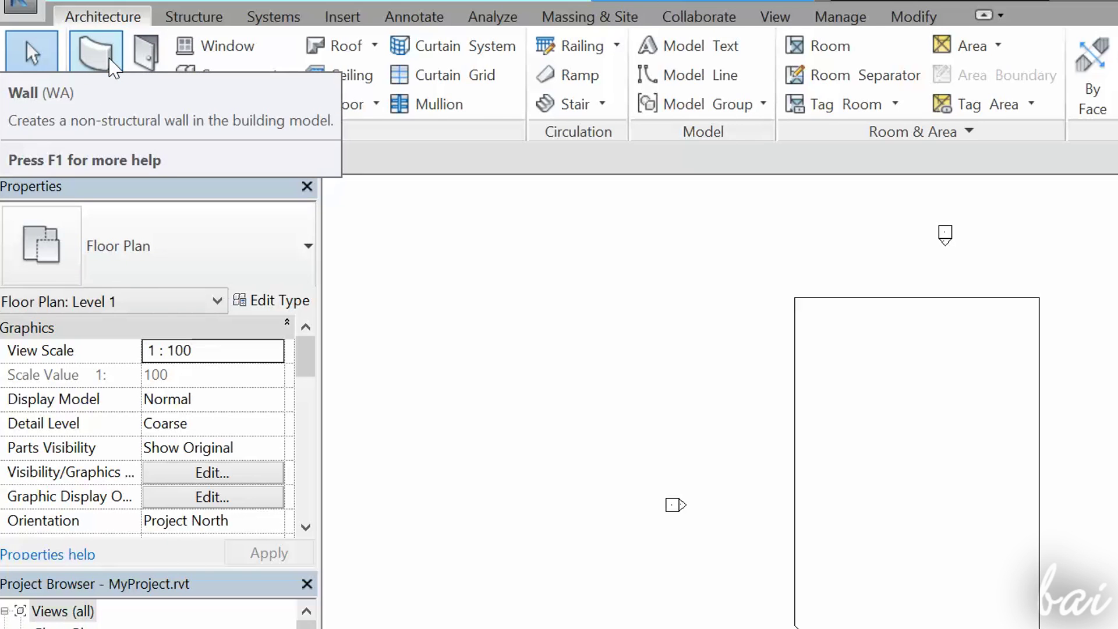
mouse_move(96, 54)
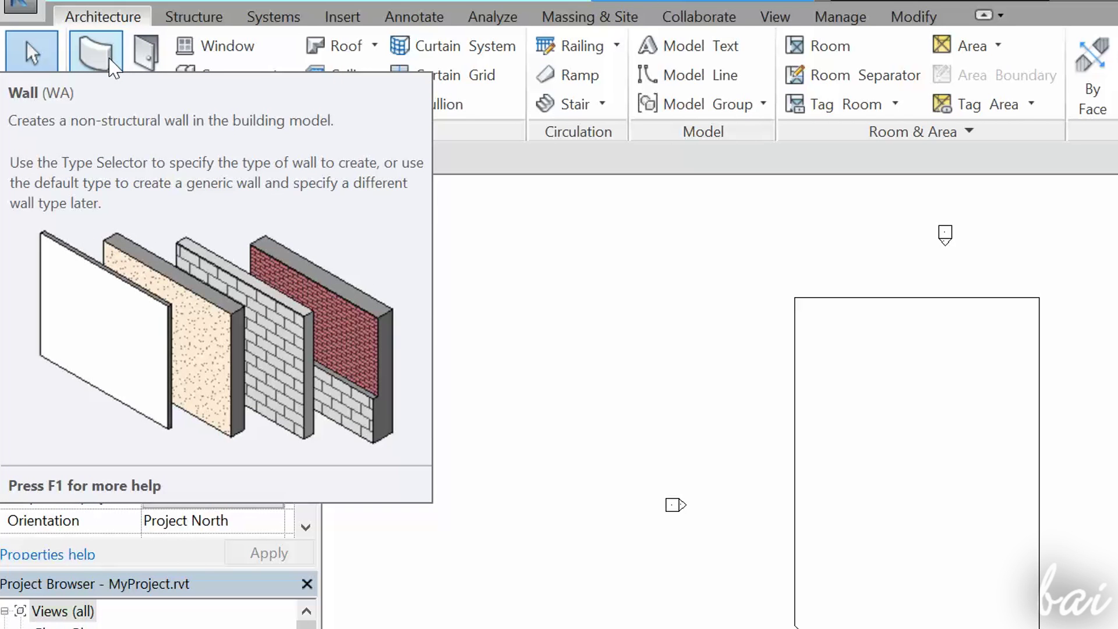
click(113, 67)
click(487, 122)
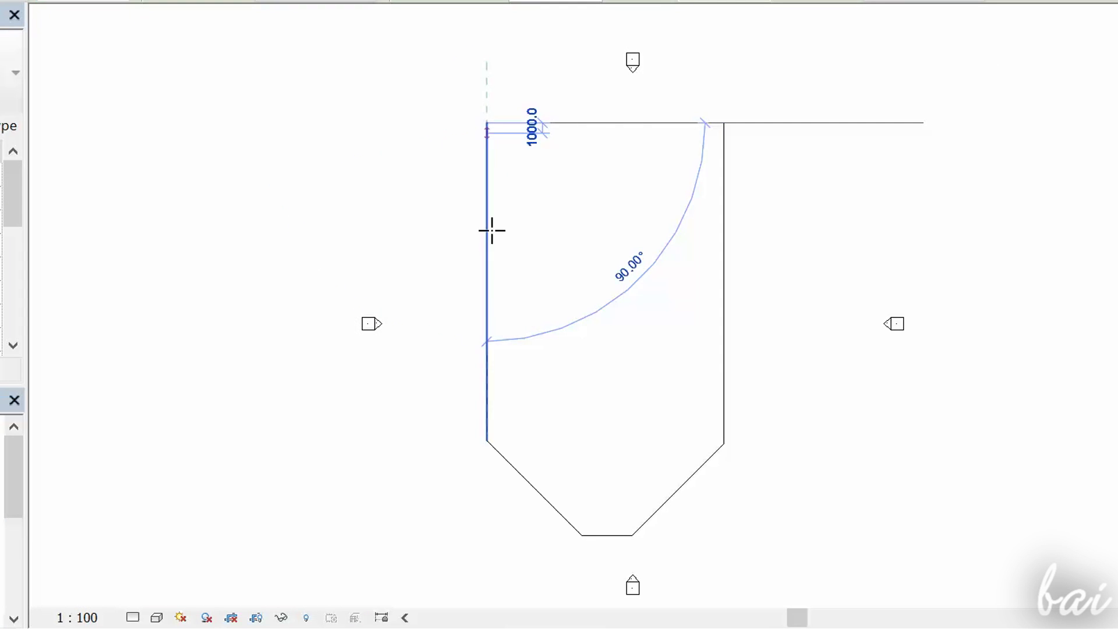
click(487, 441)
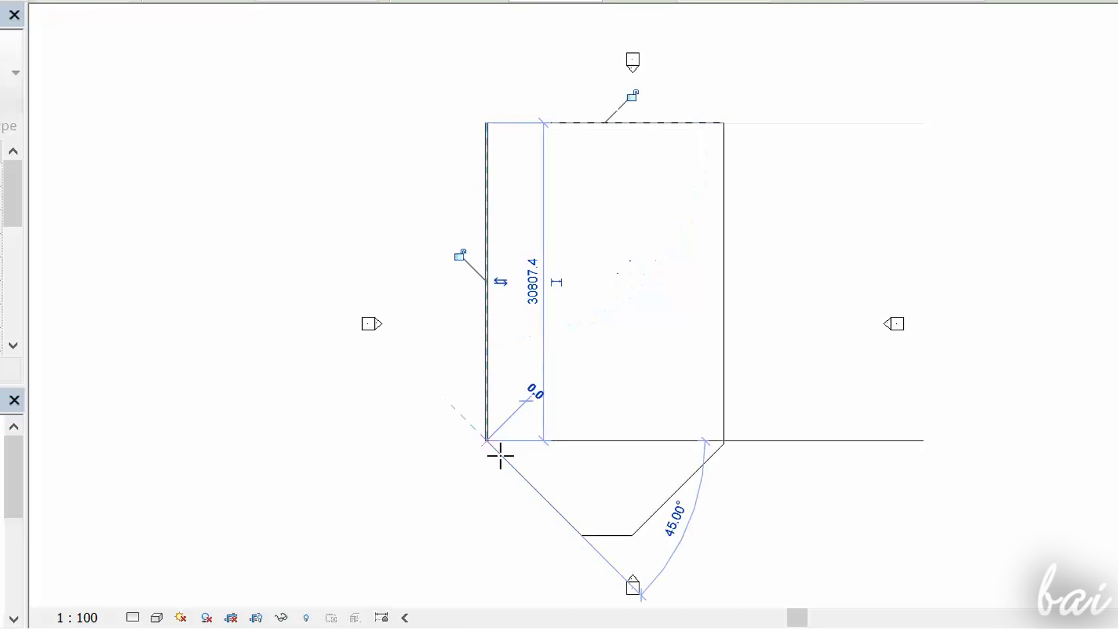
click(581, 535)
click(632, 534)
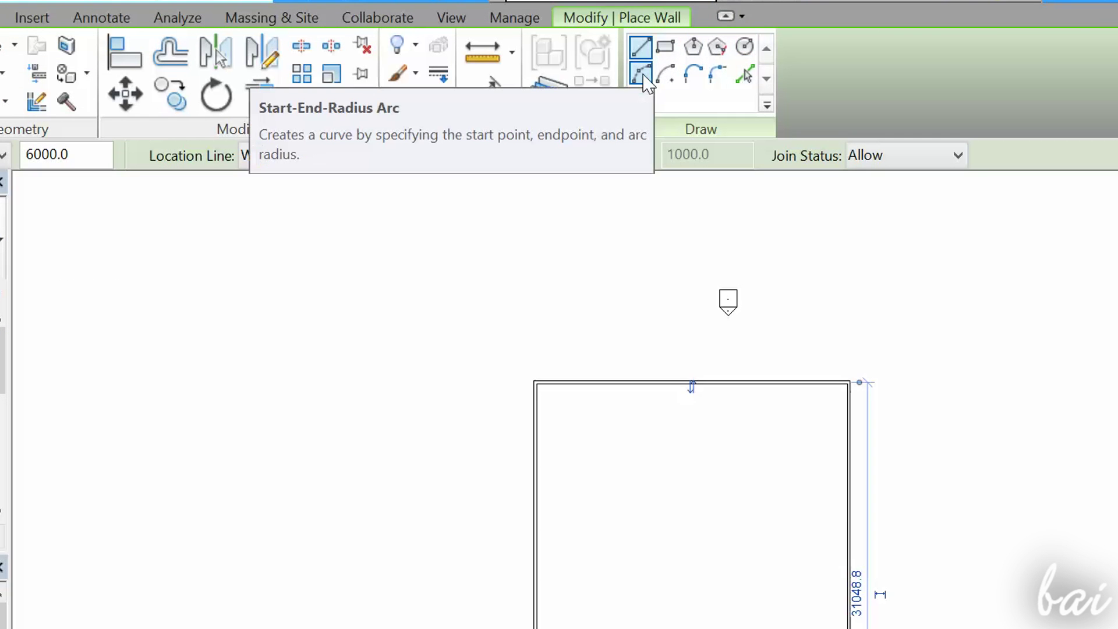
Step: Add a trial straight wall and an arc wall, closing at the top-left corner
click(642, 52)
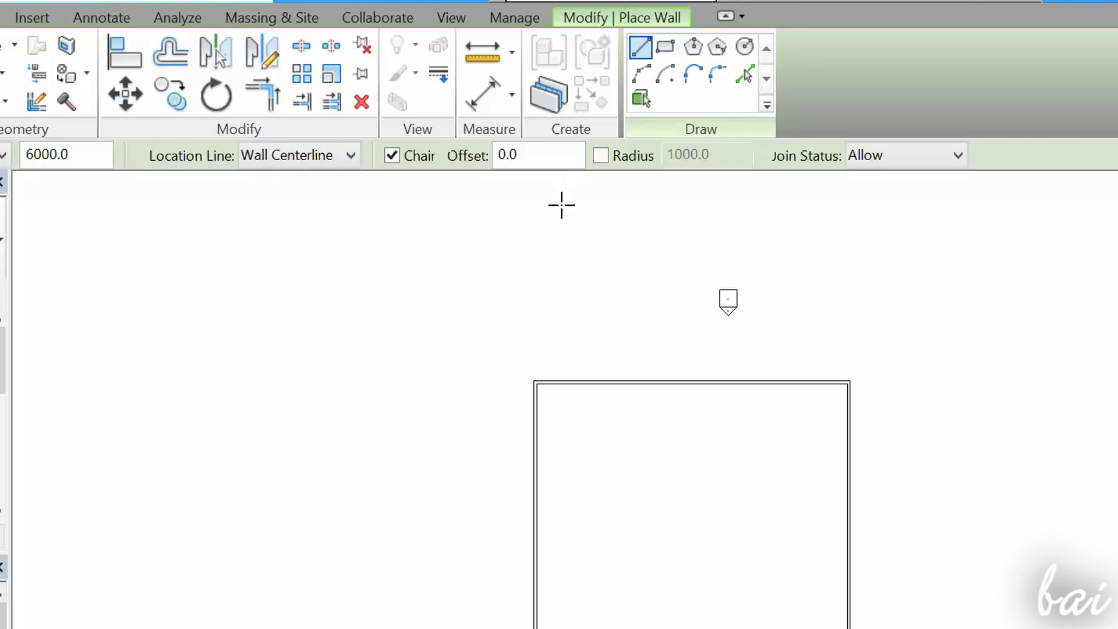
scroll(629, 192, up, 3)
click(492, 291)
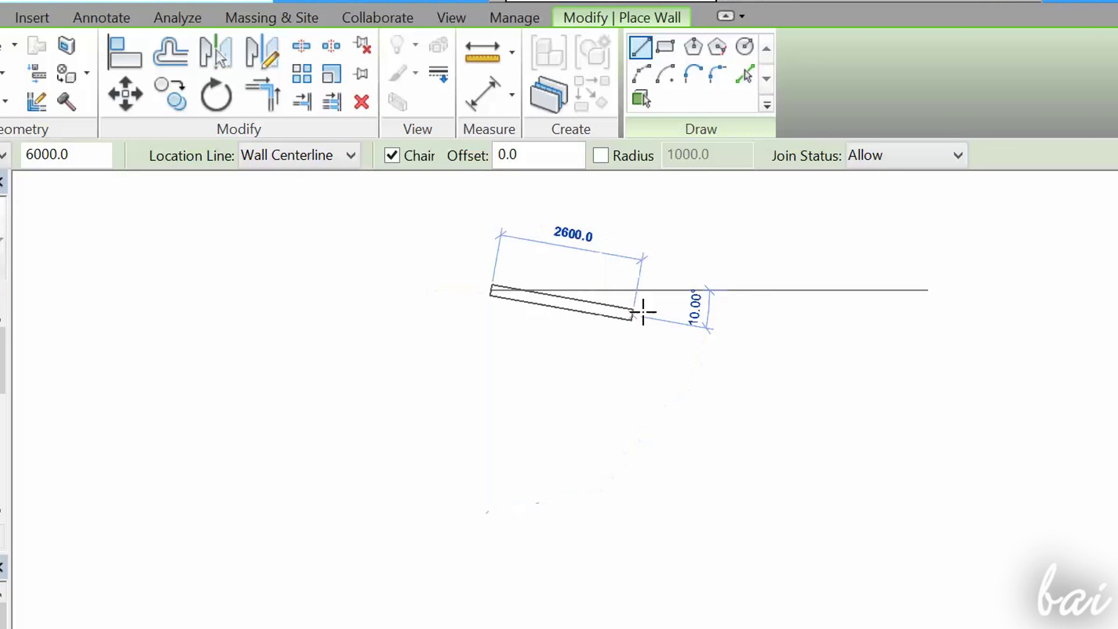
click(871, 290)
click(640, 74)
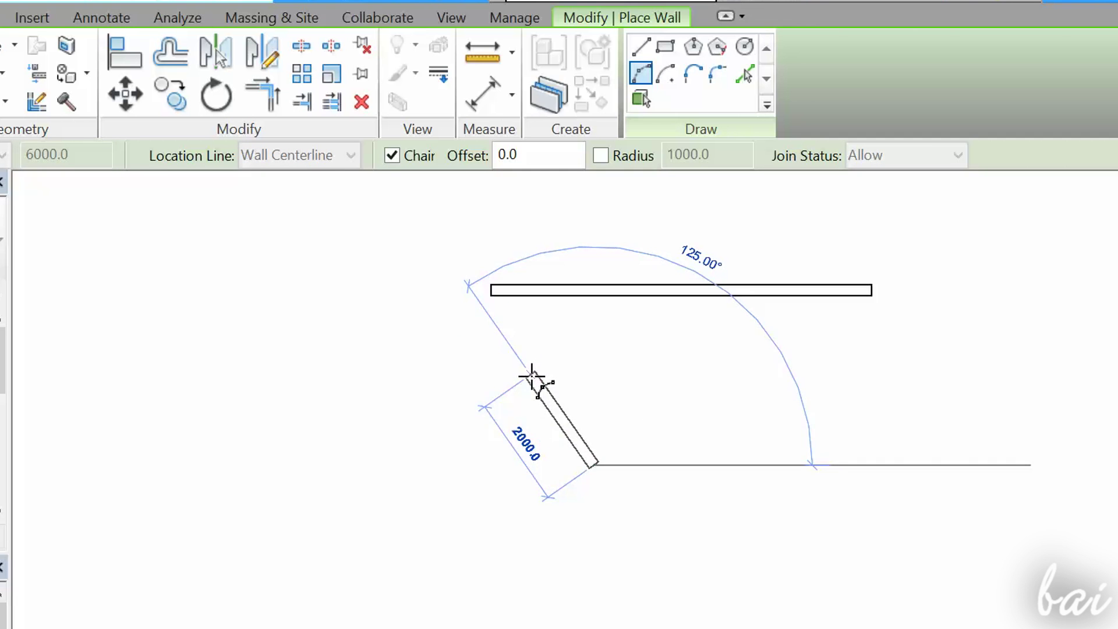
click(533, 378)
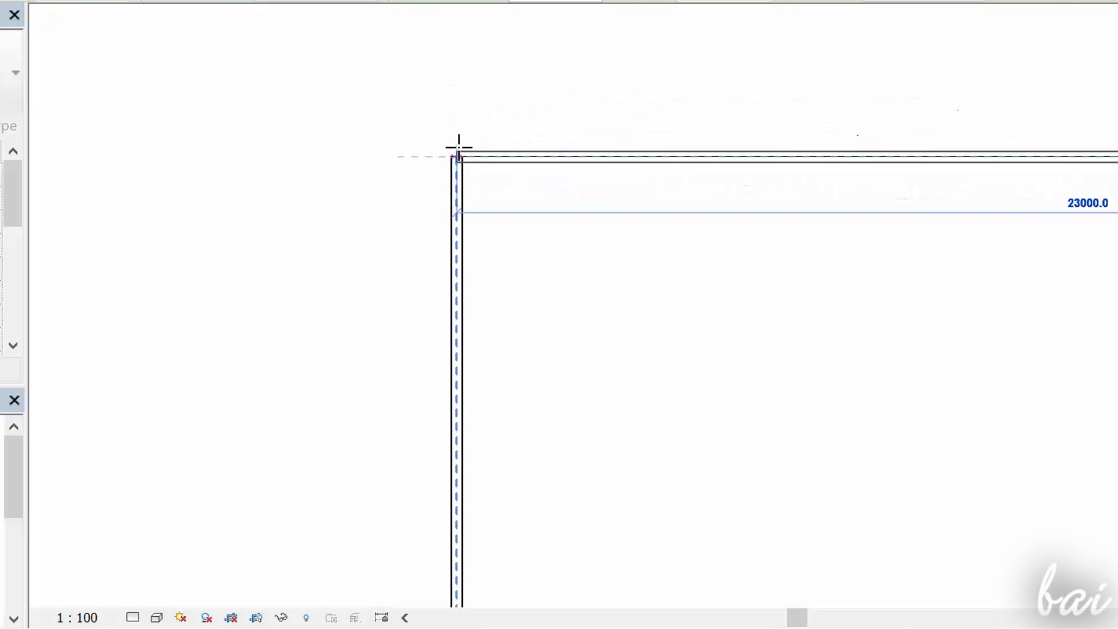
click(456, 156)
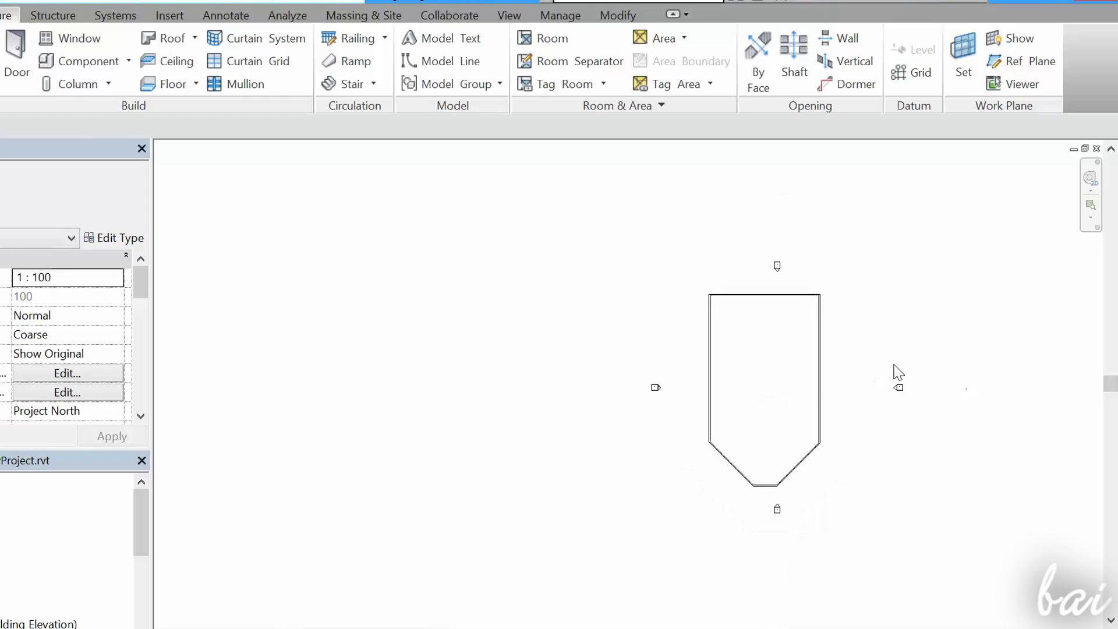
scroll(931, 367, up, 2)
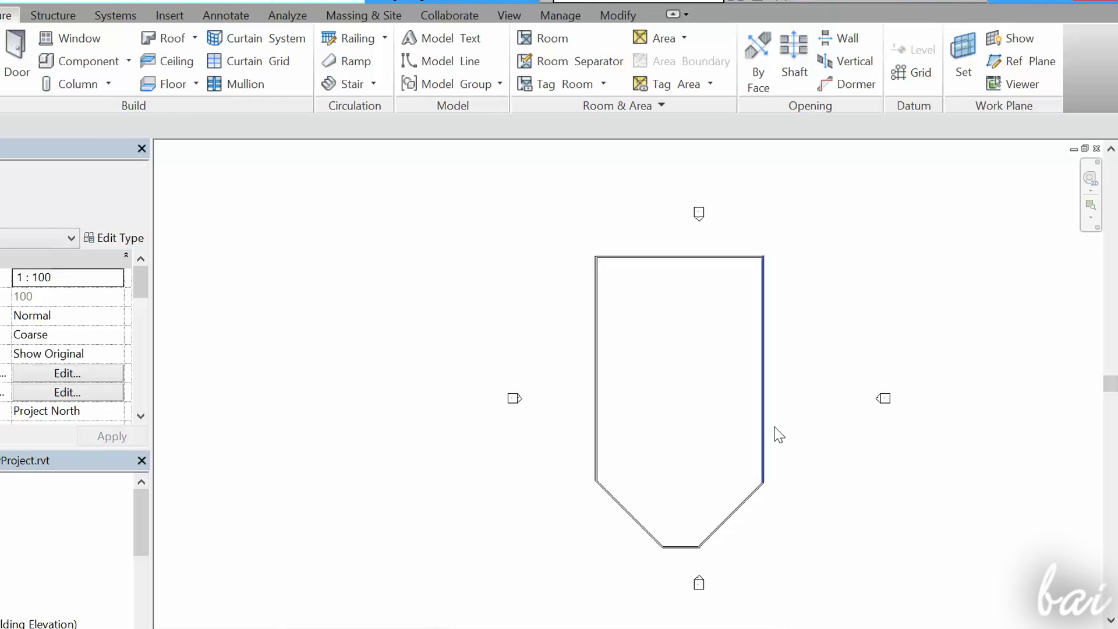
scroll(774, 431, up, 1)
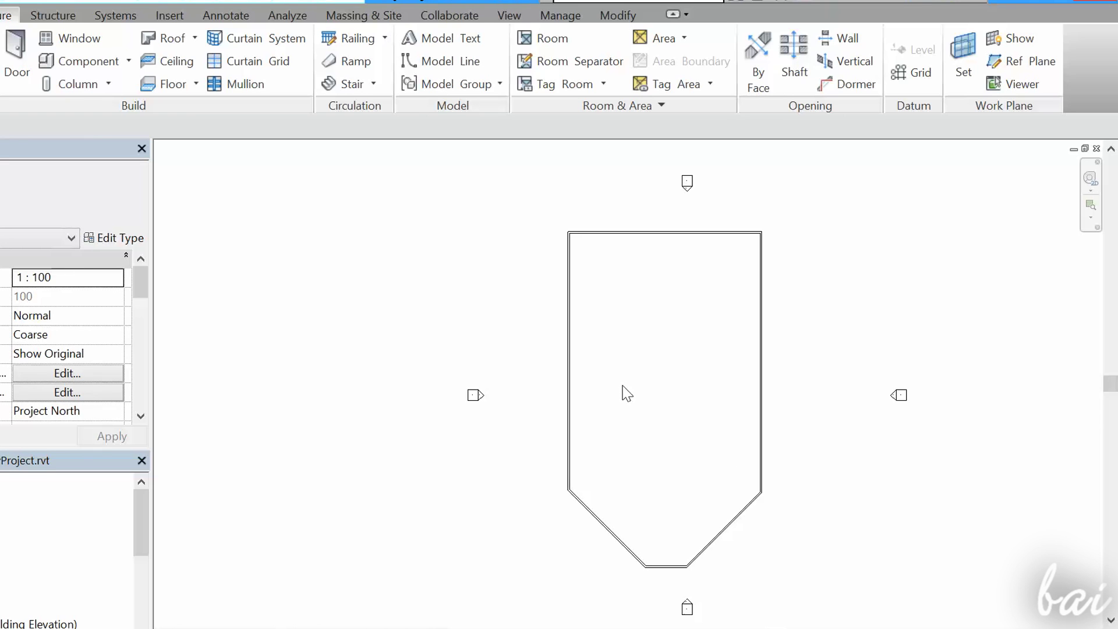
Step: Open the default 3D view and orbit through corner views until the angled walls face forward
click(510, 16)
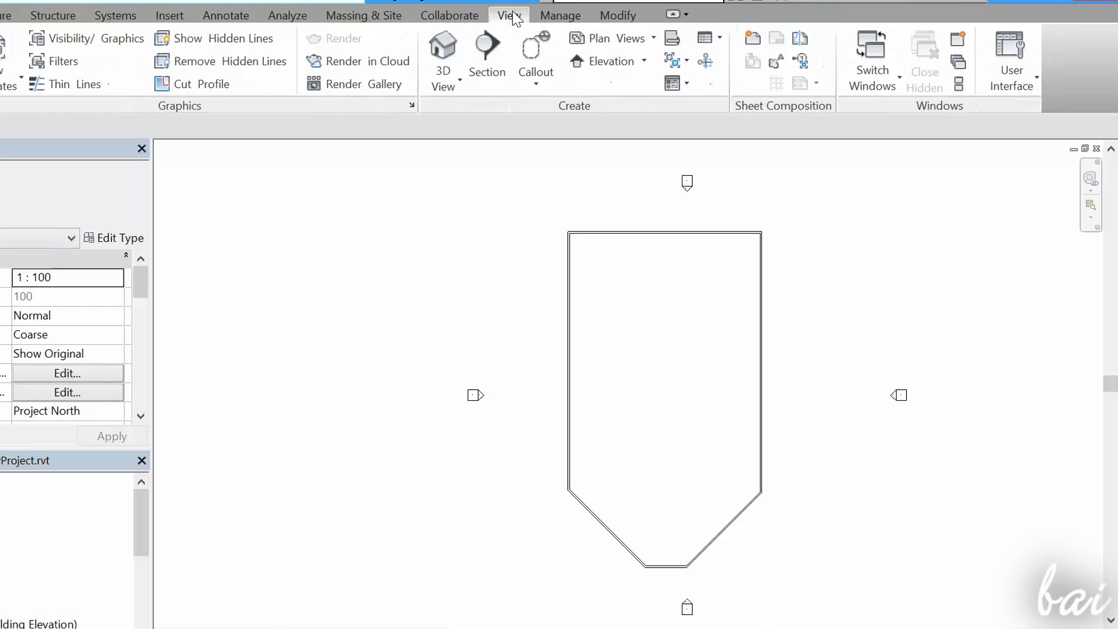
click(443, 48)
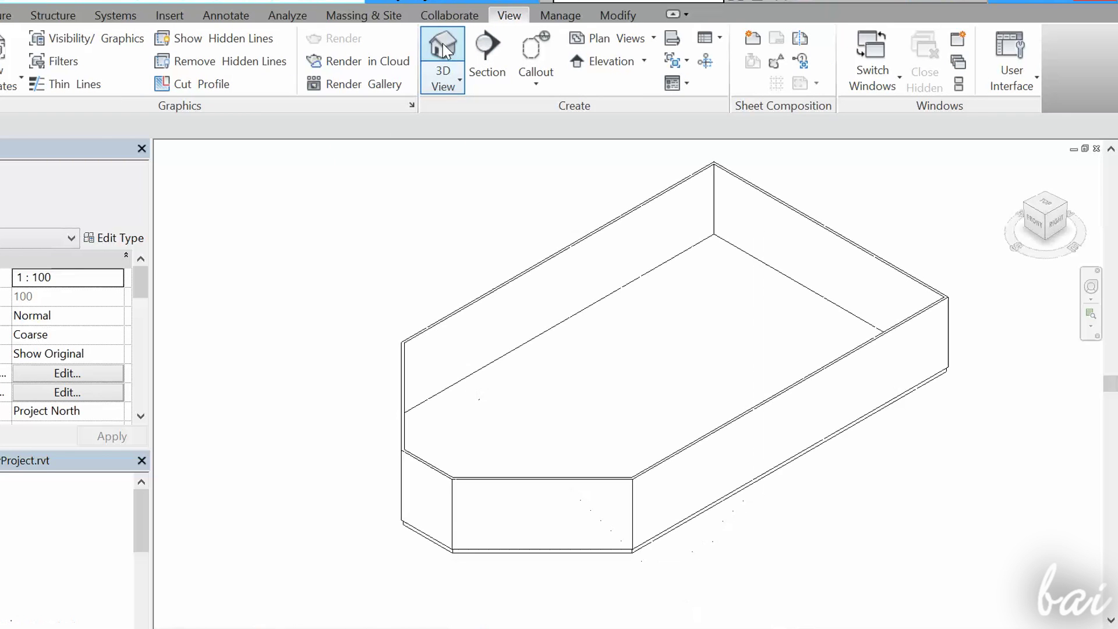
click(1029, 206)
click(1031, 214)
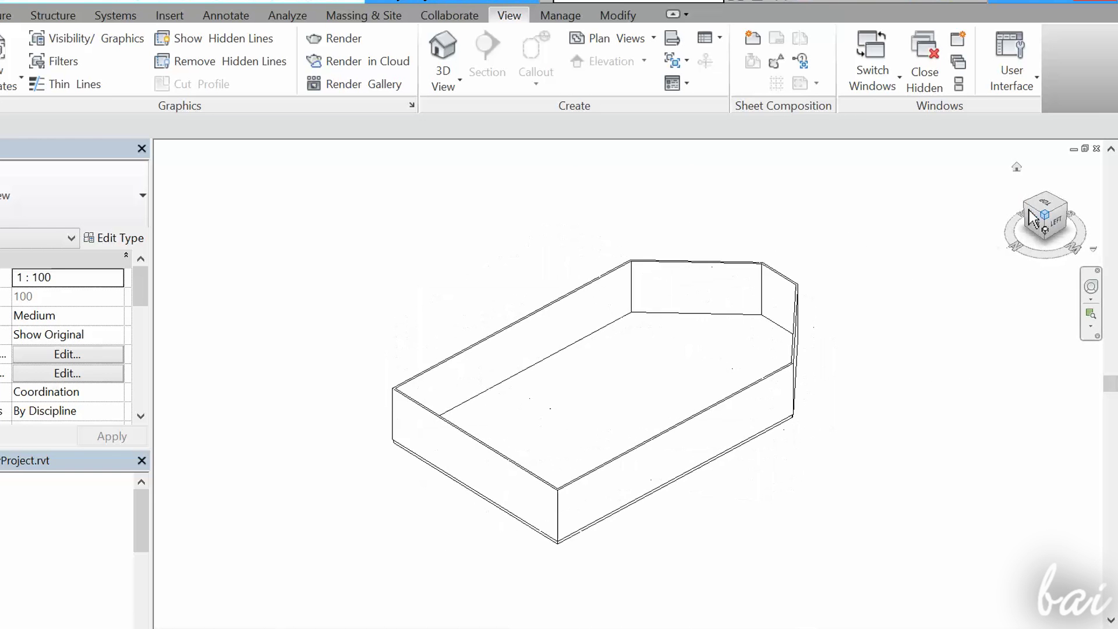
click(1031, 214)
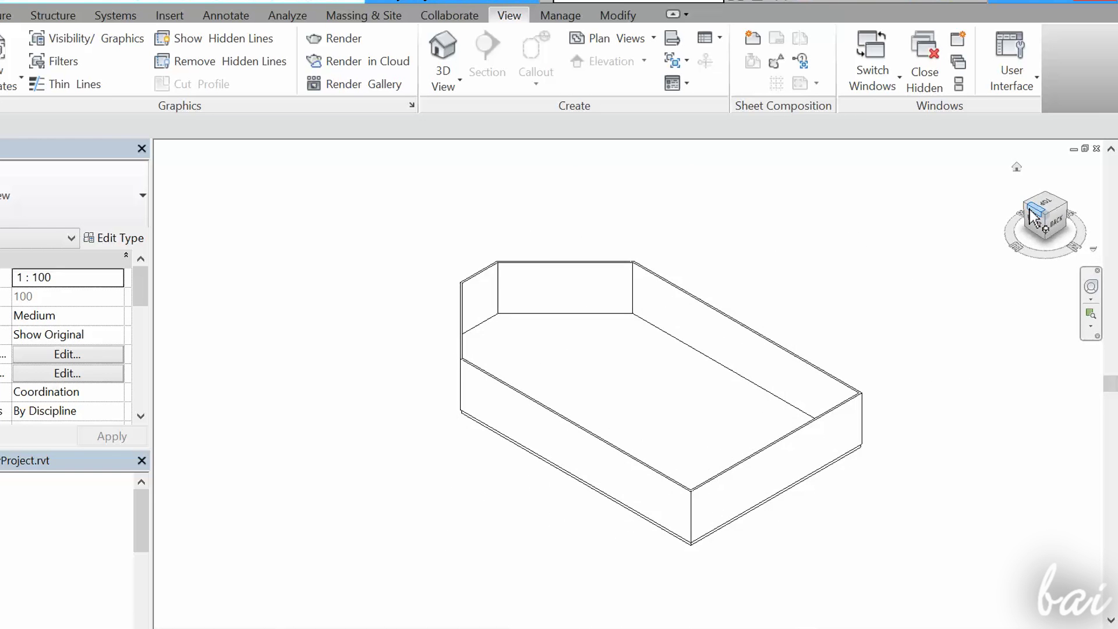
click(1029, 212)
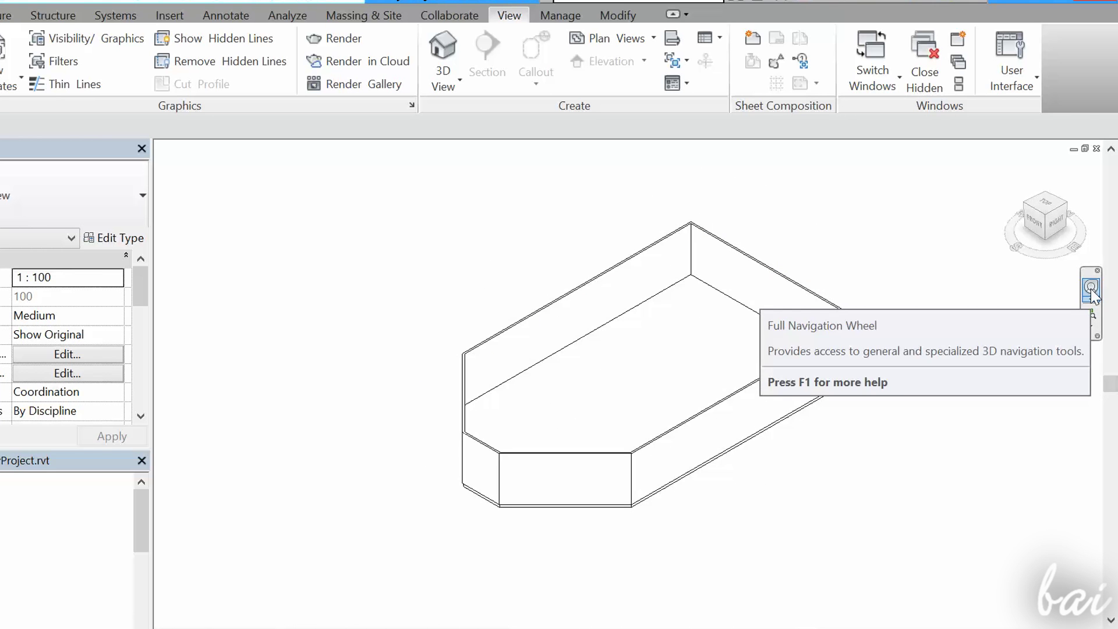
click(1091, 288)
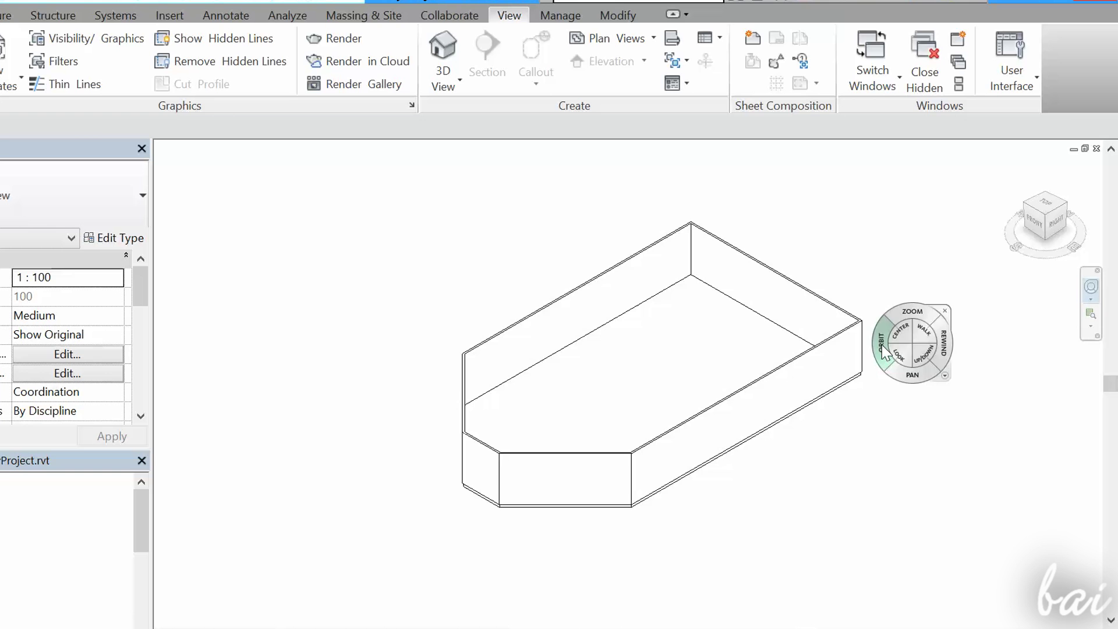
mouse_move(884, 351)
mouse_down()
mouse_move(978, 269)
mouse_move(943, 253)
mouse_move(757, 258)
mouse_move(643, 277)
mouse_move(515, 343)
mouse_move(519, 394)
mouse_move(707, 451)
mouse_move(861, 387)
mouse_move(911, 300)
mouse_move(952, 262)
mouse_up()
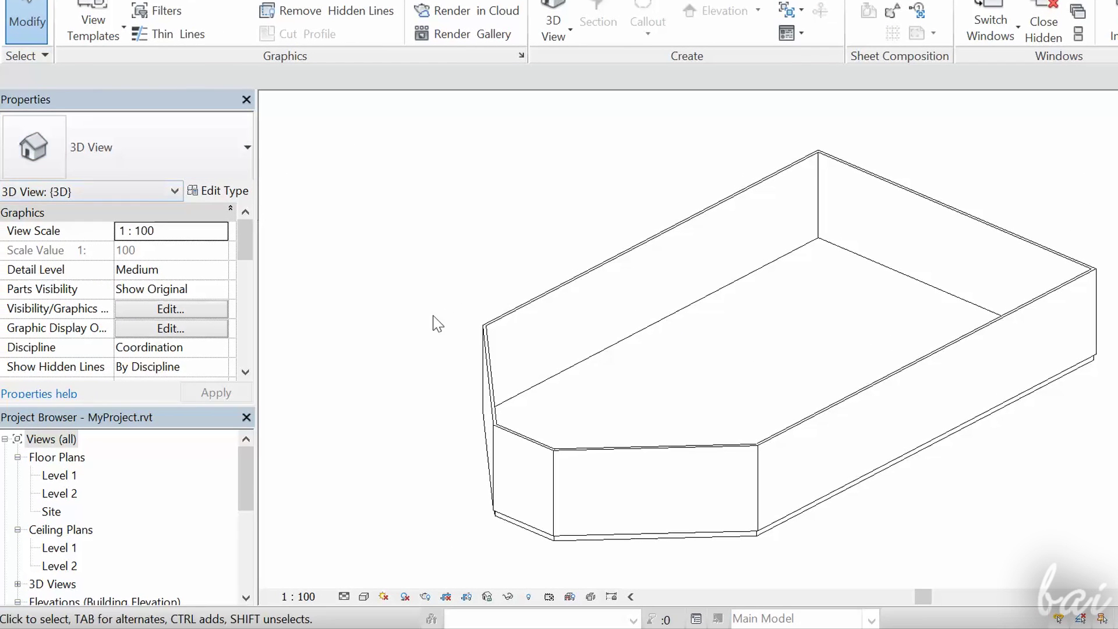
click(558, 389)
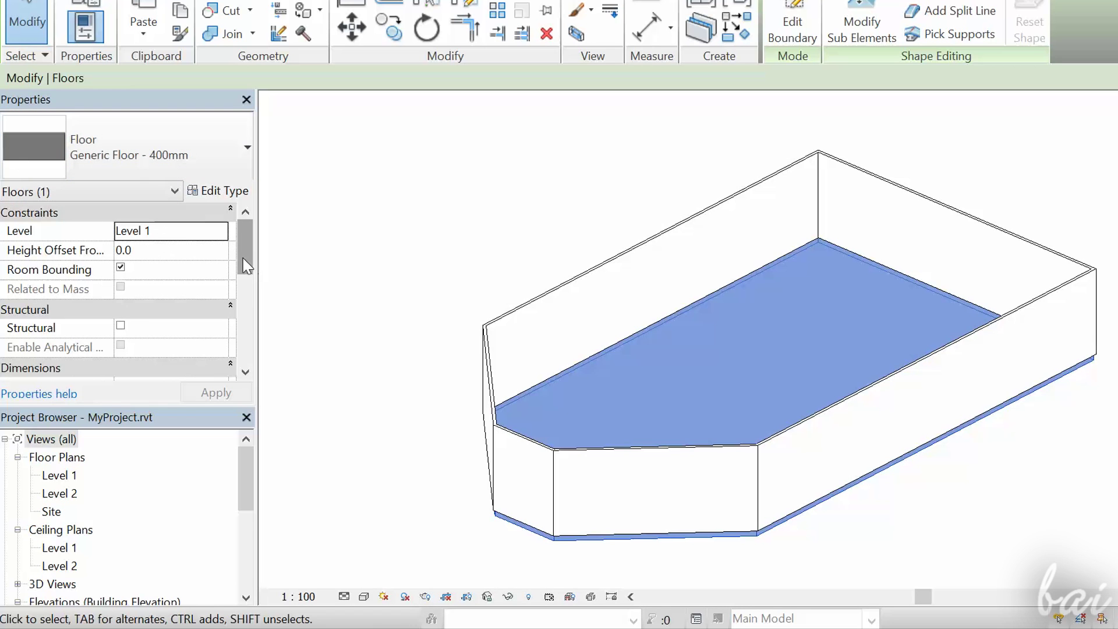
scroll(246, 266, down, 2)
scroll(250, 298, down, 1)
scroll(255, 327, down, 1)
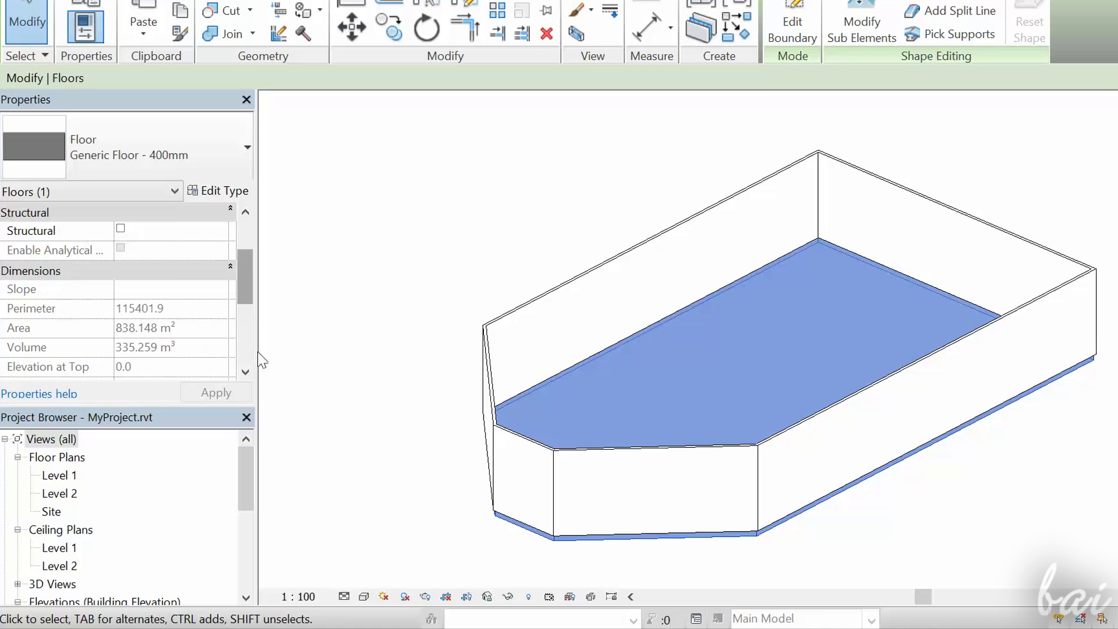
scroll(249, 354, up, 2)
scroll(175, 305, up, 2)
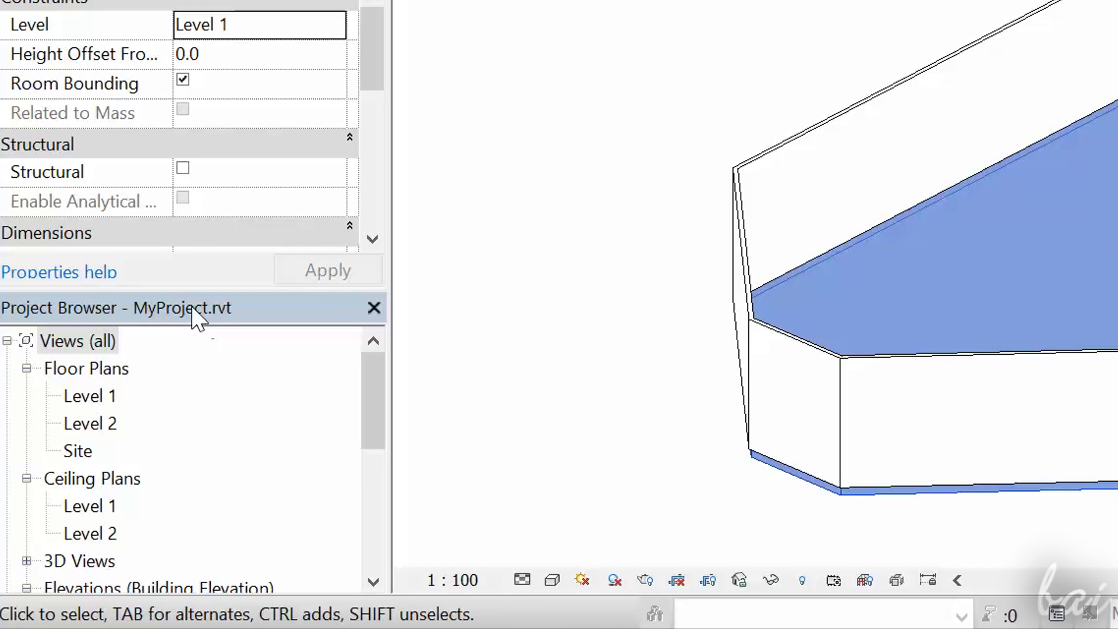
click(24, 366)
click(27, 369)
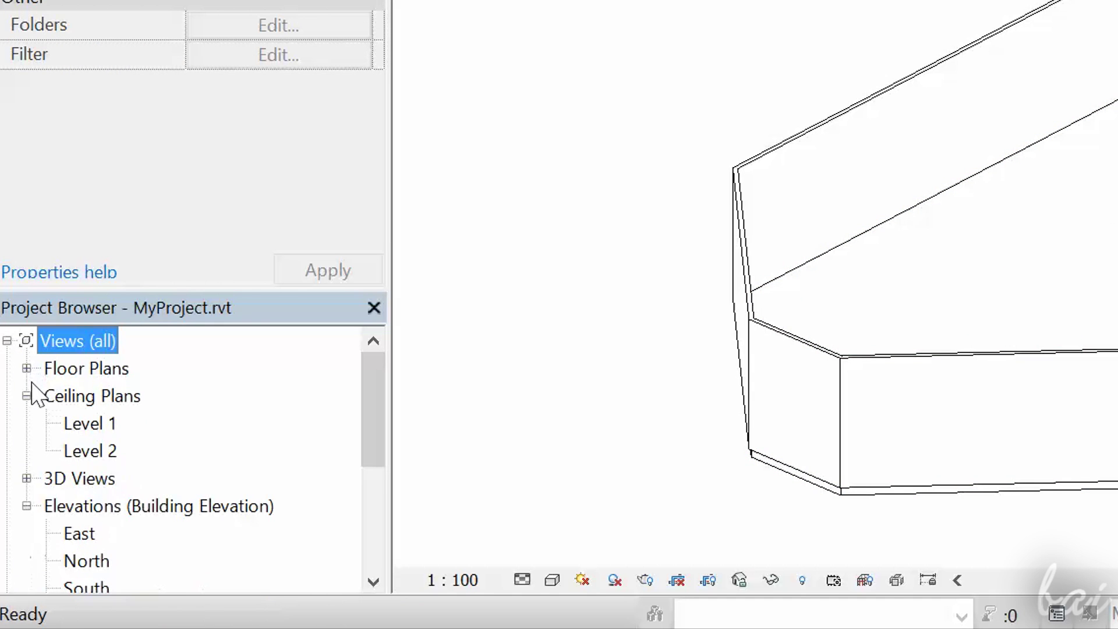
click(27, 369)
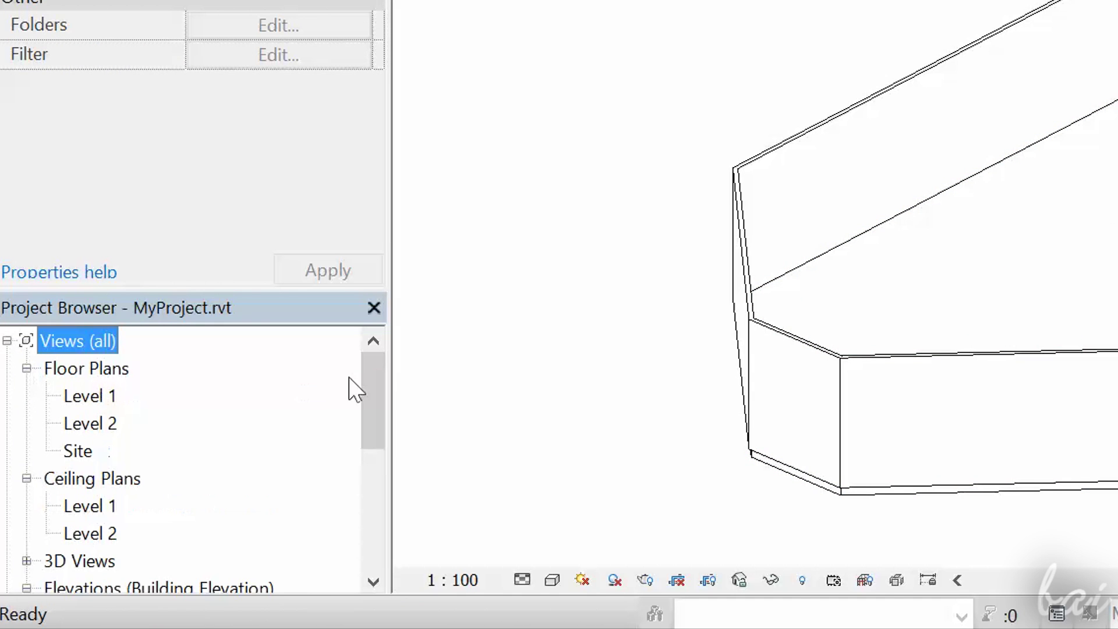
drag(375, 399, 397, 544)
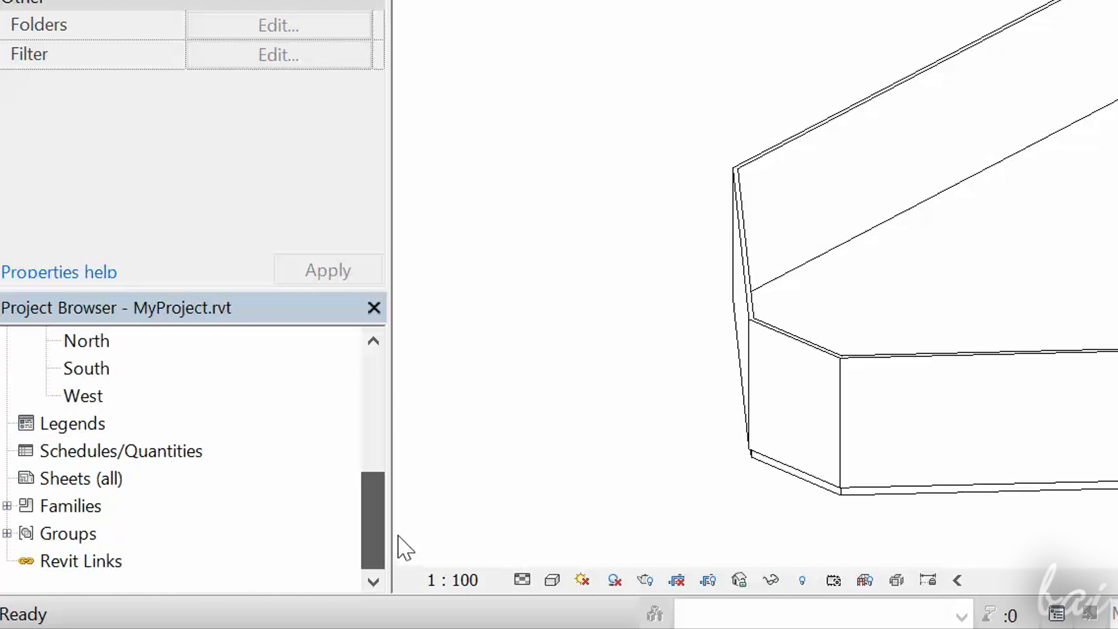
drag(397, 544, 392, 534)
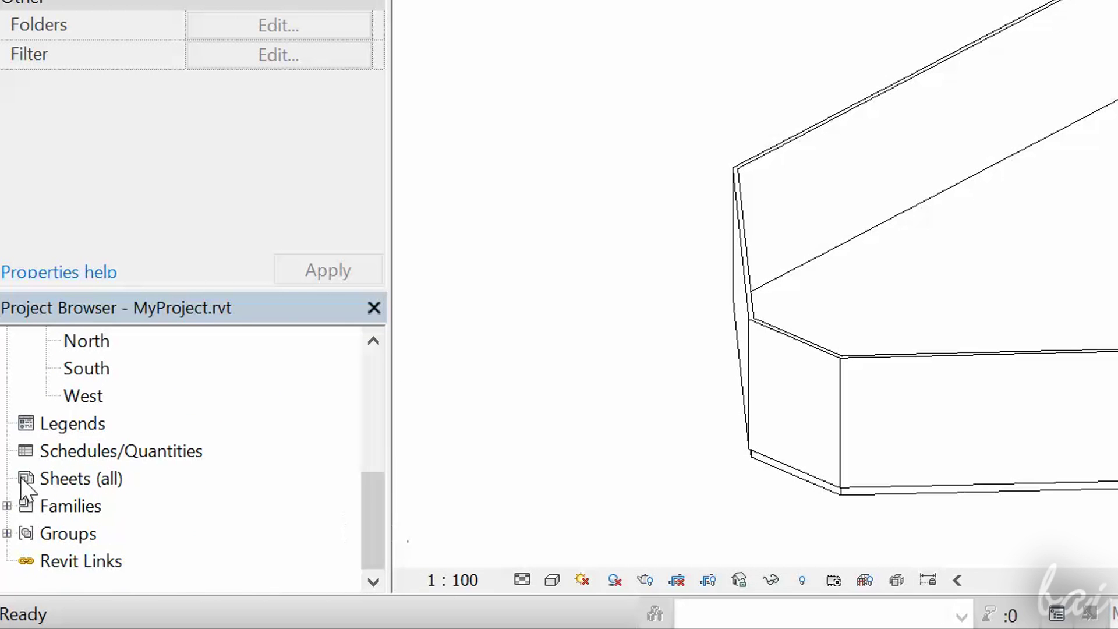
click(46, 559)
click(44, 531)
click(48, 507)
click(62, 478)
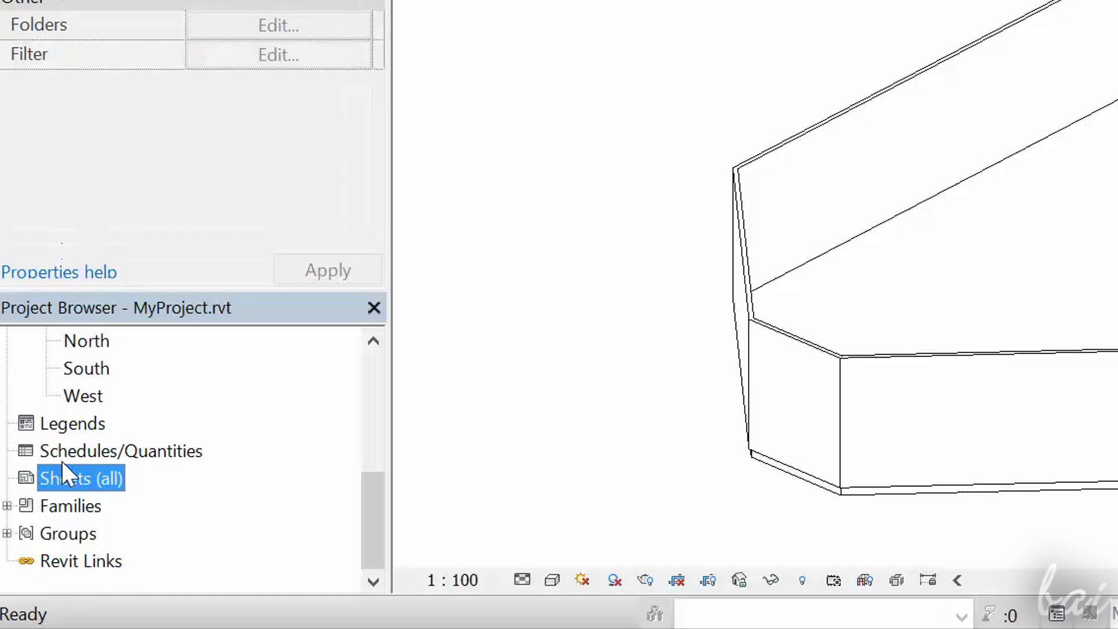
click(55, 451)
click(46, 423)
drag(359, 524, 373, 392)
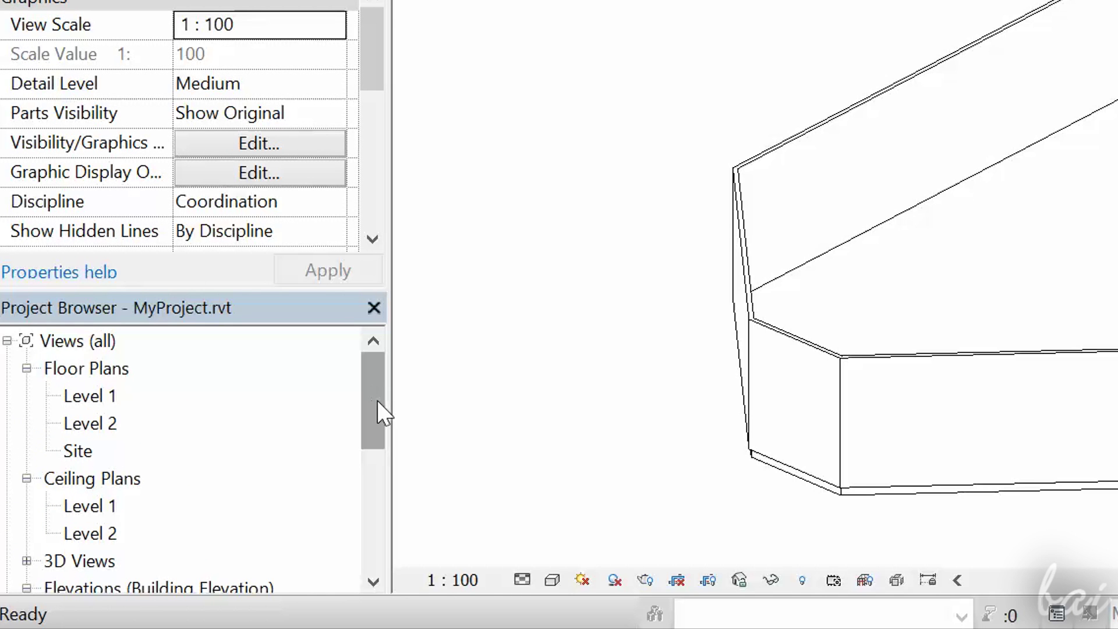
click(62, 439)
Step: Open the Level 1 and Level 2 floor plans and the {3D} view in turn
click(67, 461)
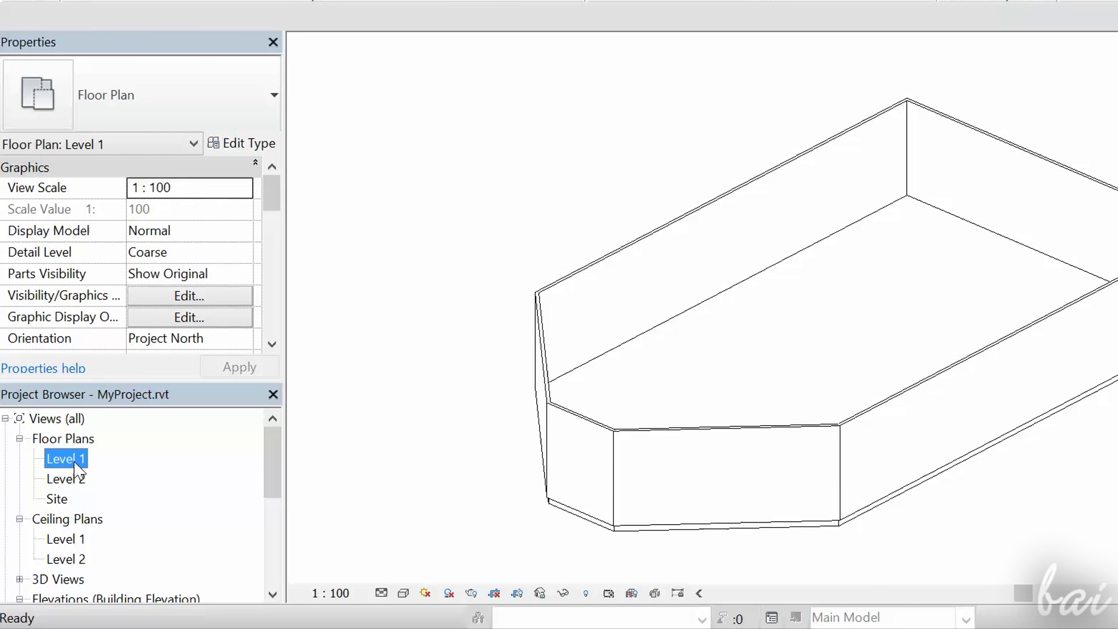
double_click(75, 469)
double_click(66, 479)
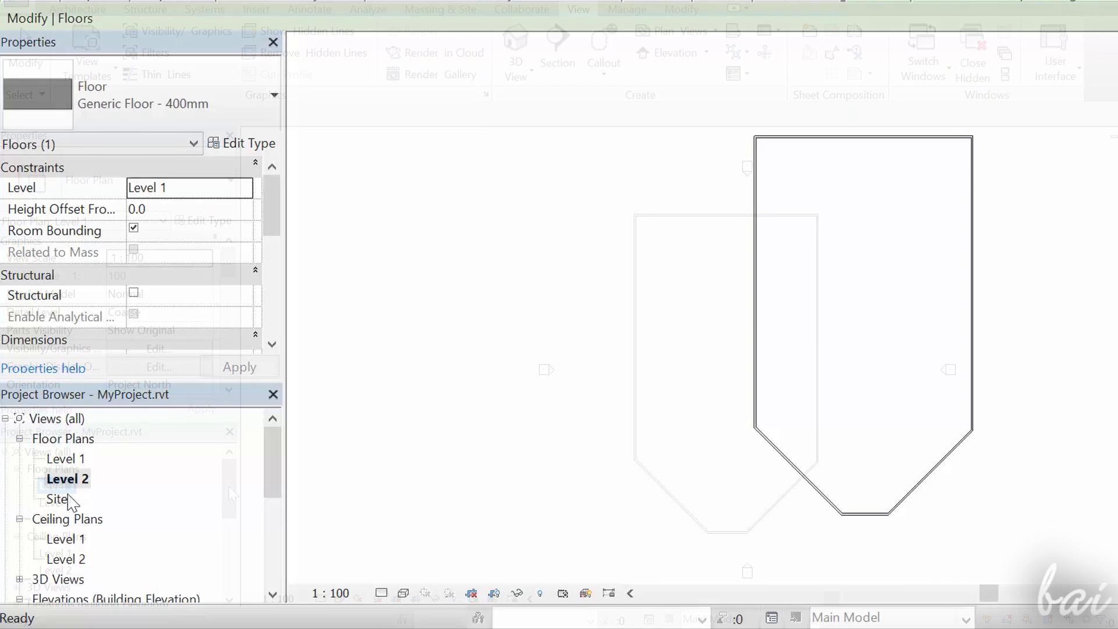
click(17, 503)
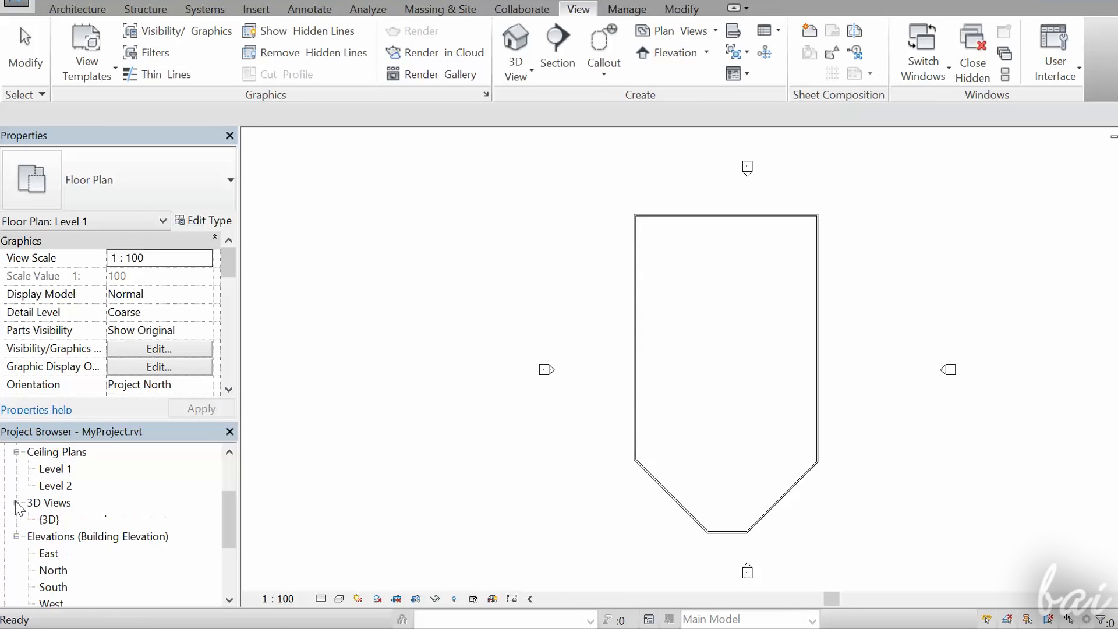
double_click(49, 520)
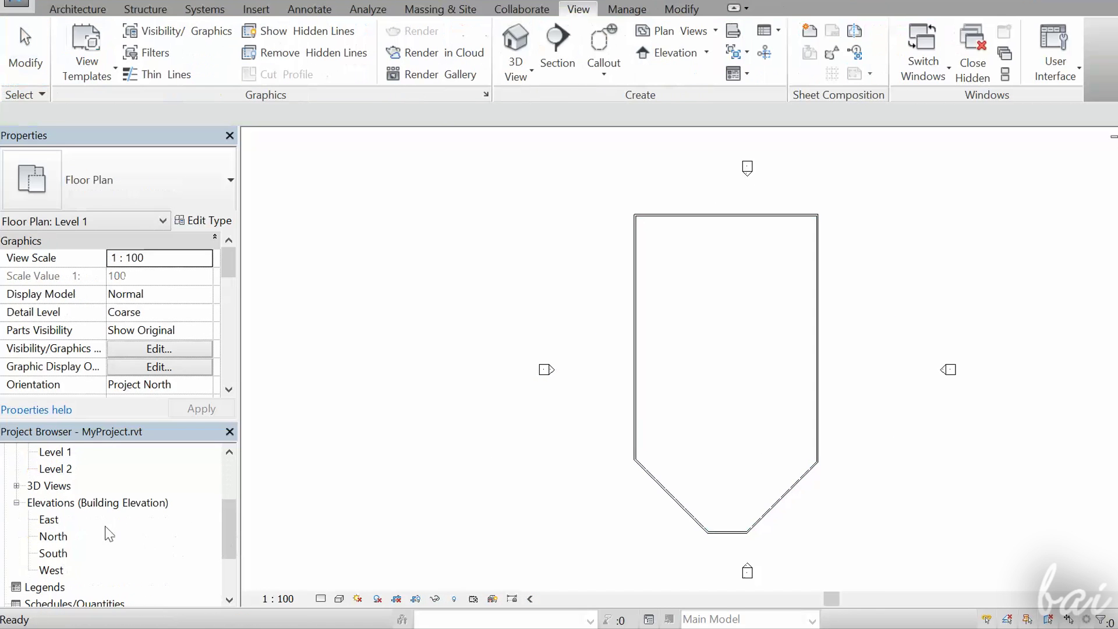
Step: Open the East, North, South and West elevation views one after another
click(49, 520)
double_click(50, 520)
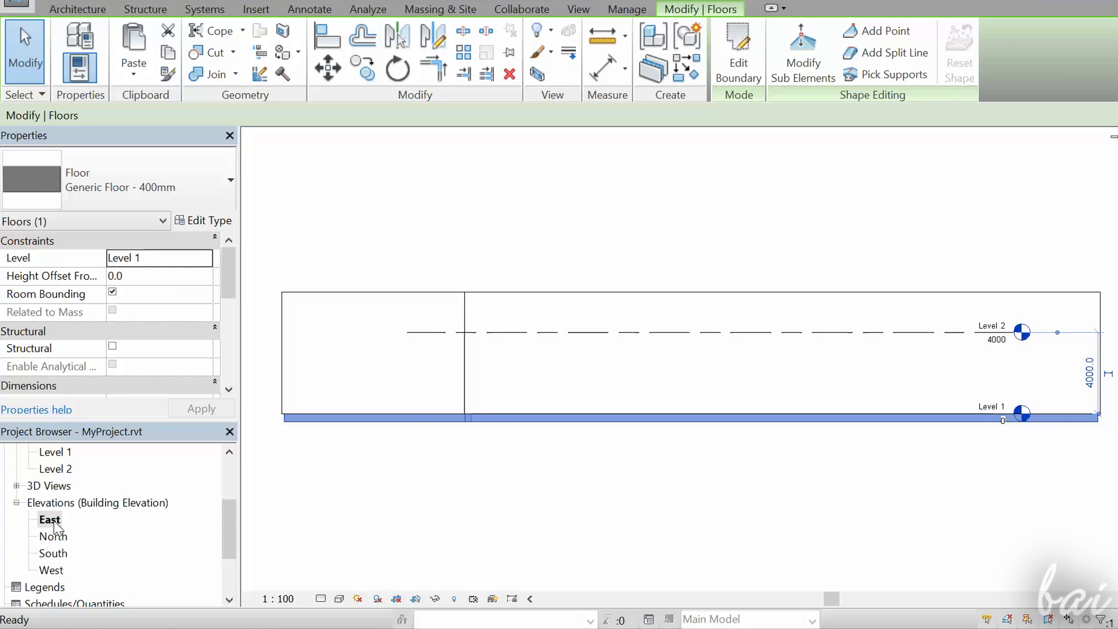
click(63, 539)
double_click(64, 539)
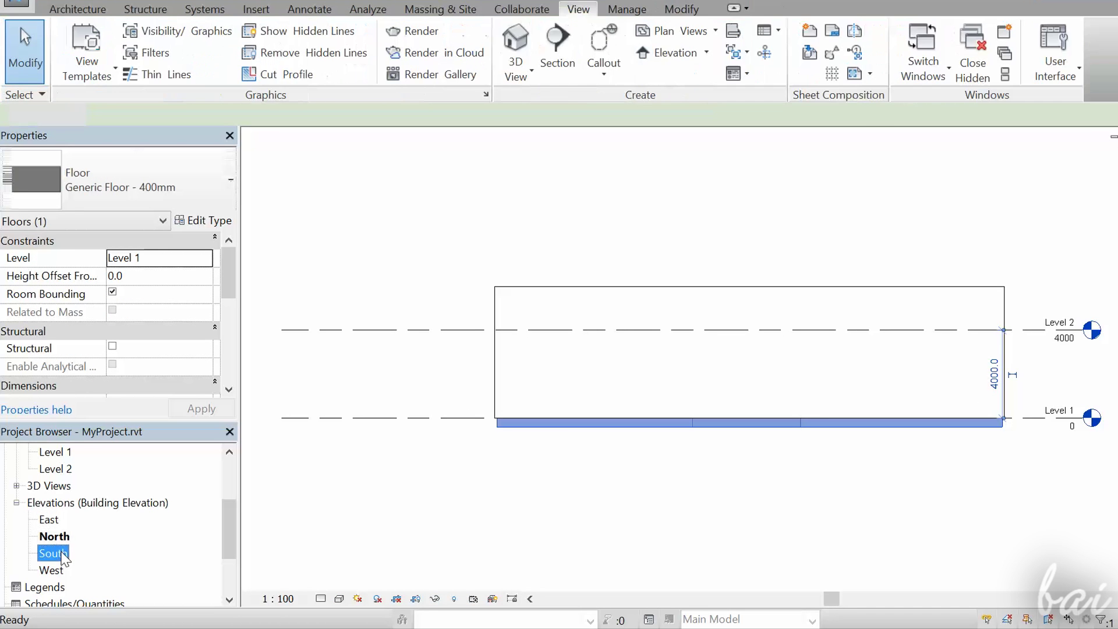
double_click(52, 554)
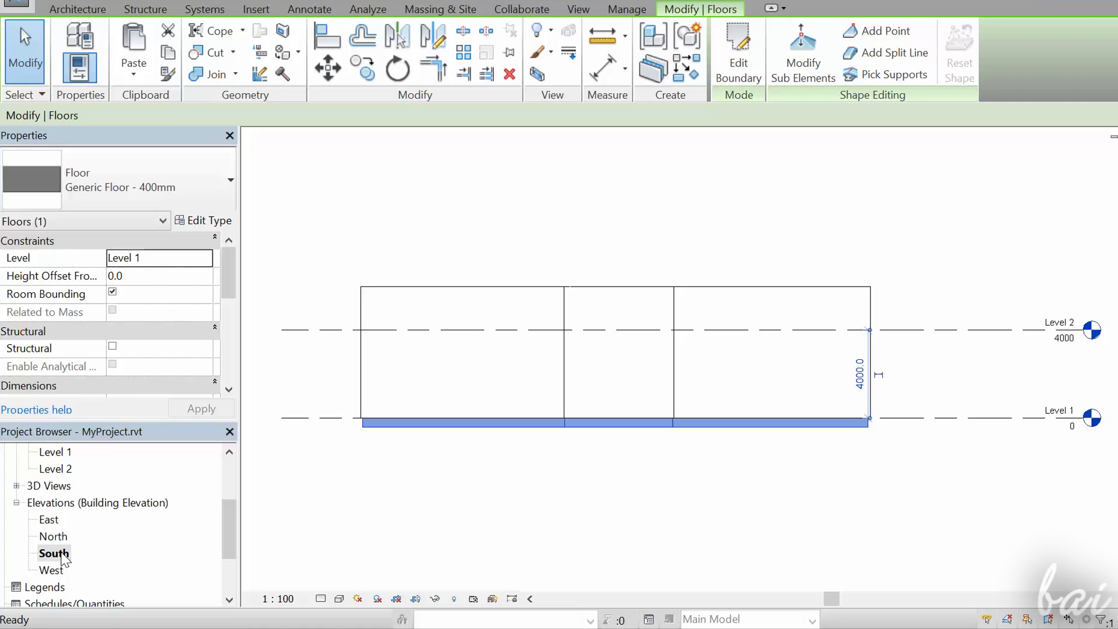
double_click(52, 570)
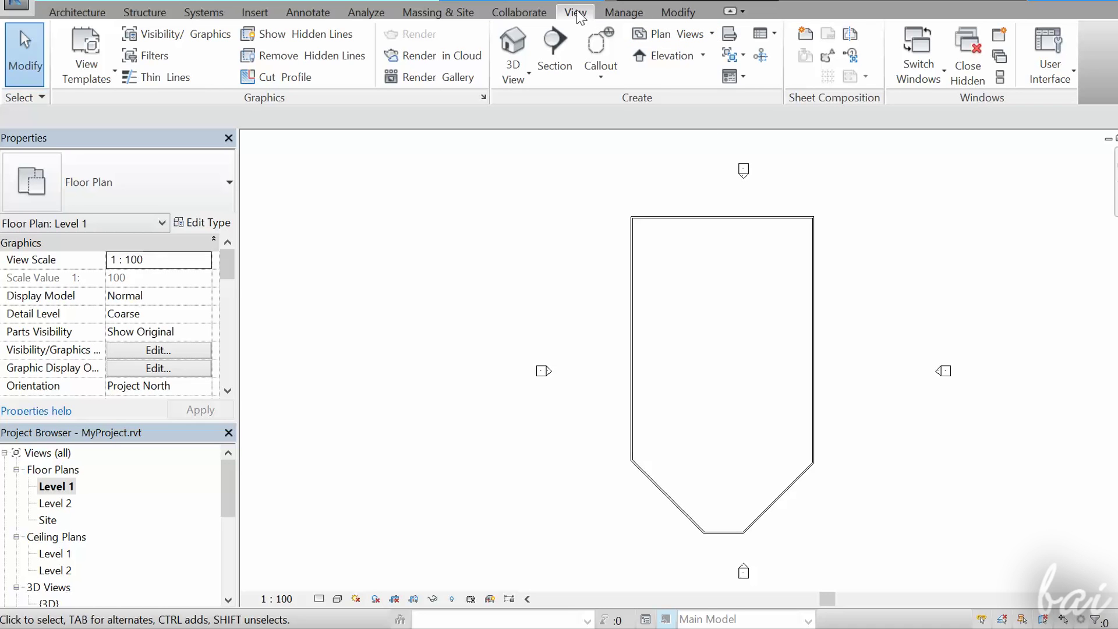
Step: Place an elevation marker below the house and turn it toward the angled front wall
click(668, 58)
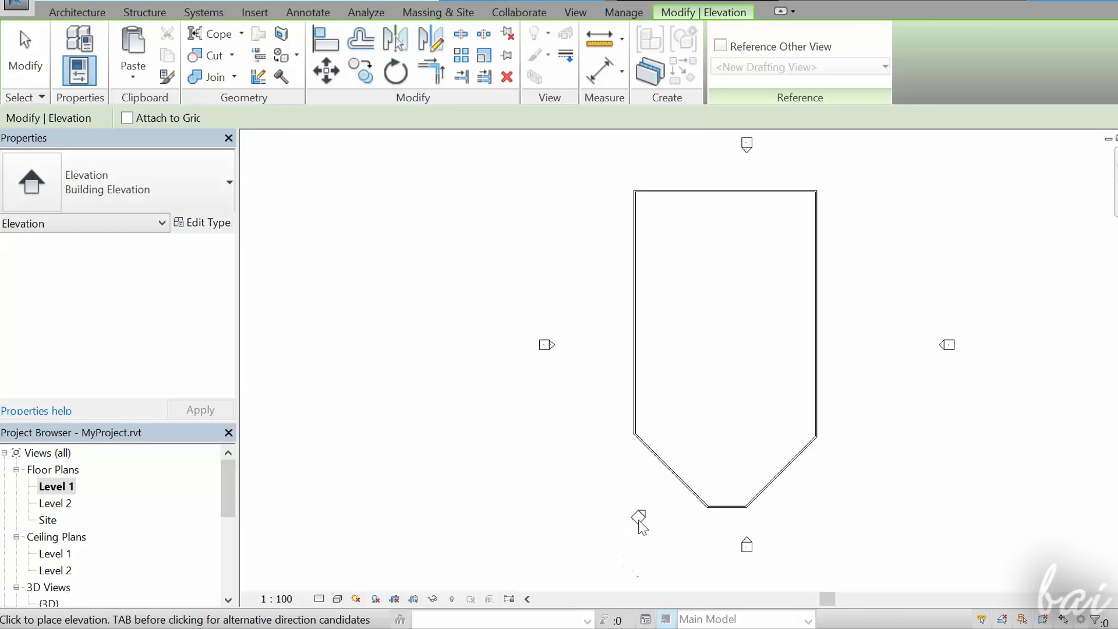
click(607, 548)
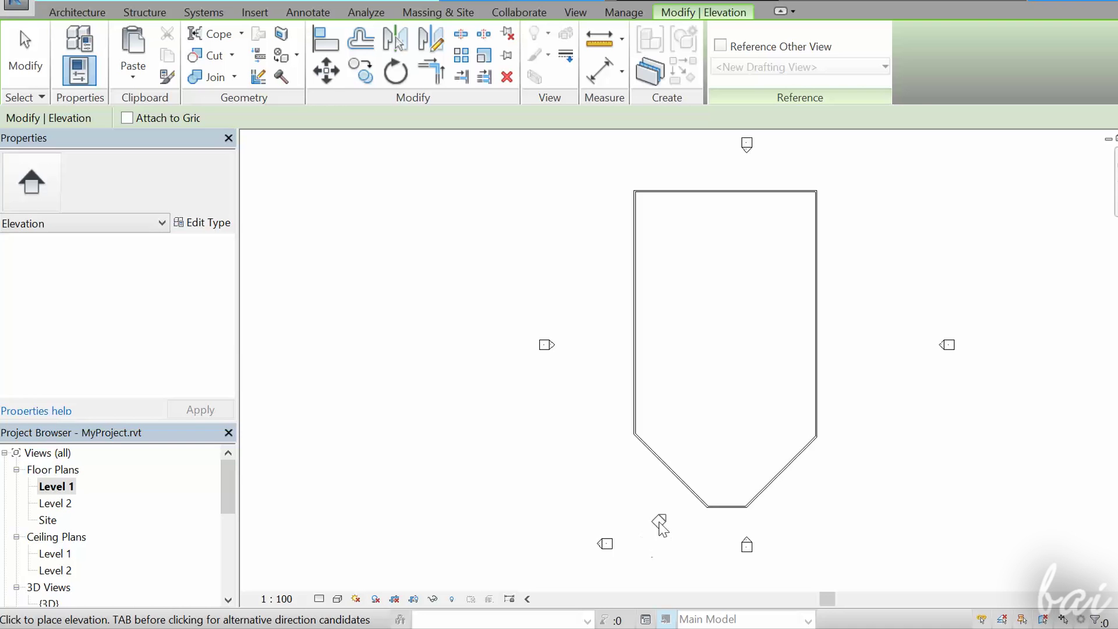
key(Escape)
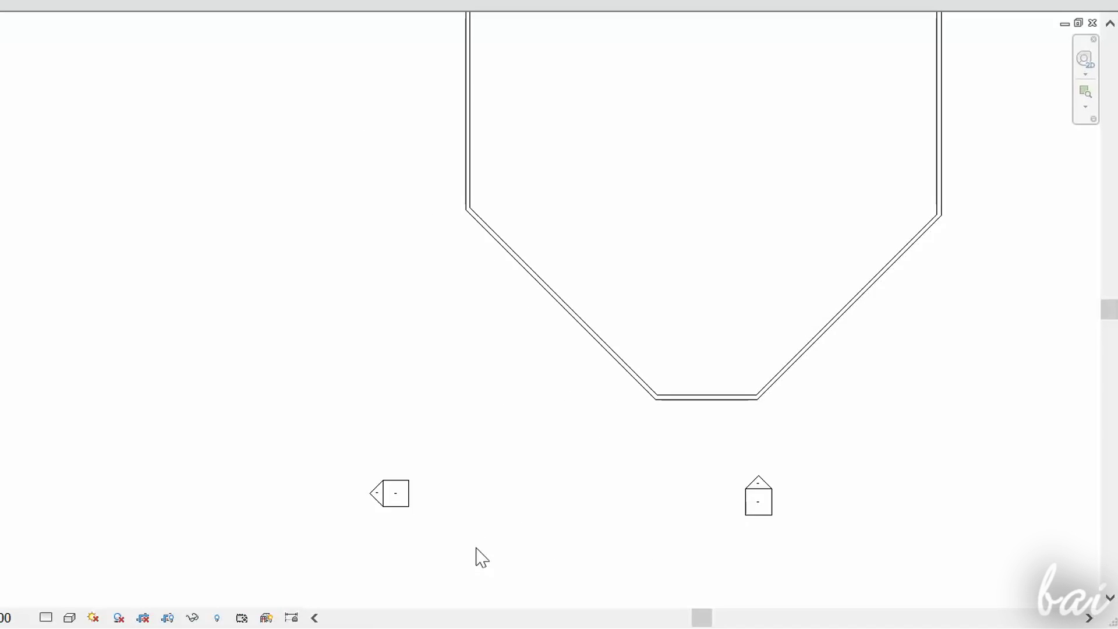
click(395, 503)
mouse_move(394, 504)
mouse_down()
mouse_move(416, 496)
mouse_move(530, 67)
mouse_up()
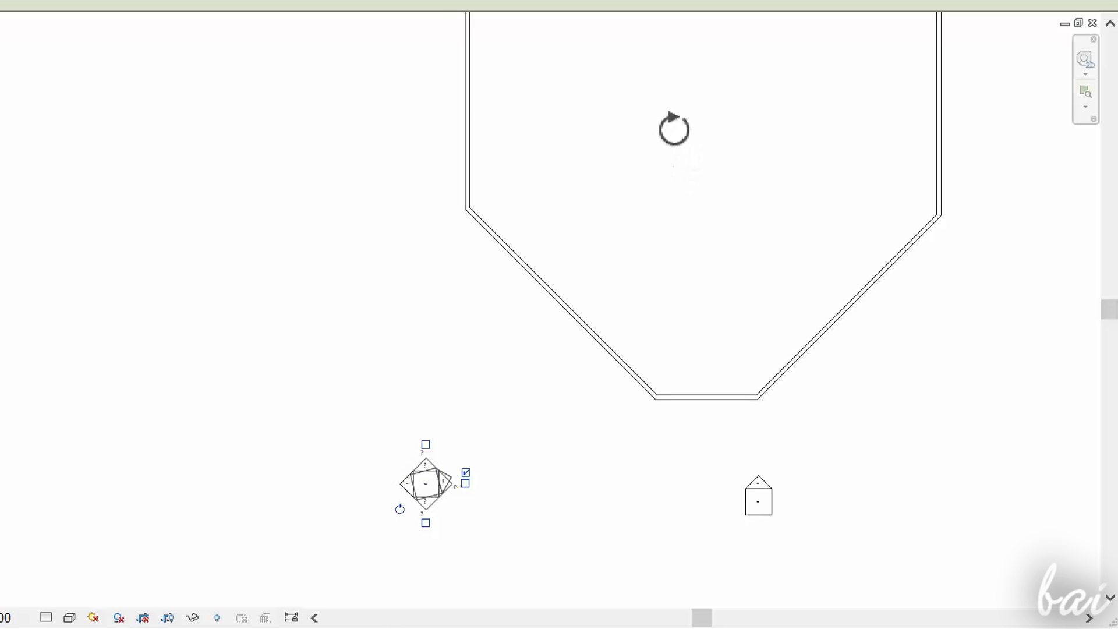
scroll(515, 352, down, 3)
scroll(520, 358, down, 3)
Step: Widen the elevation's view extents around the house and open Elevation 1 - a
click(514, 306)
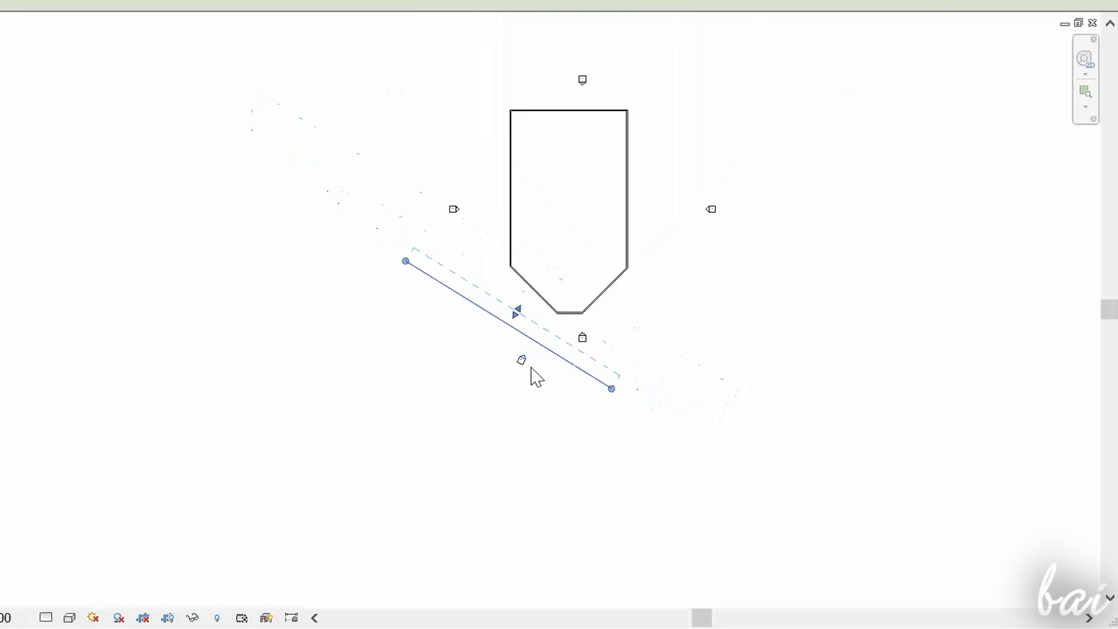
drag(555, 354, 578, 360)
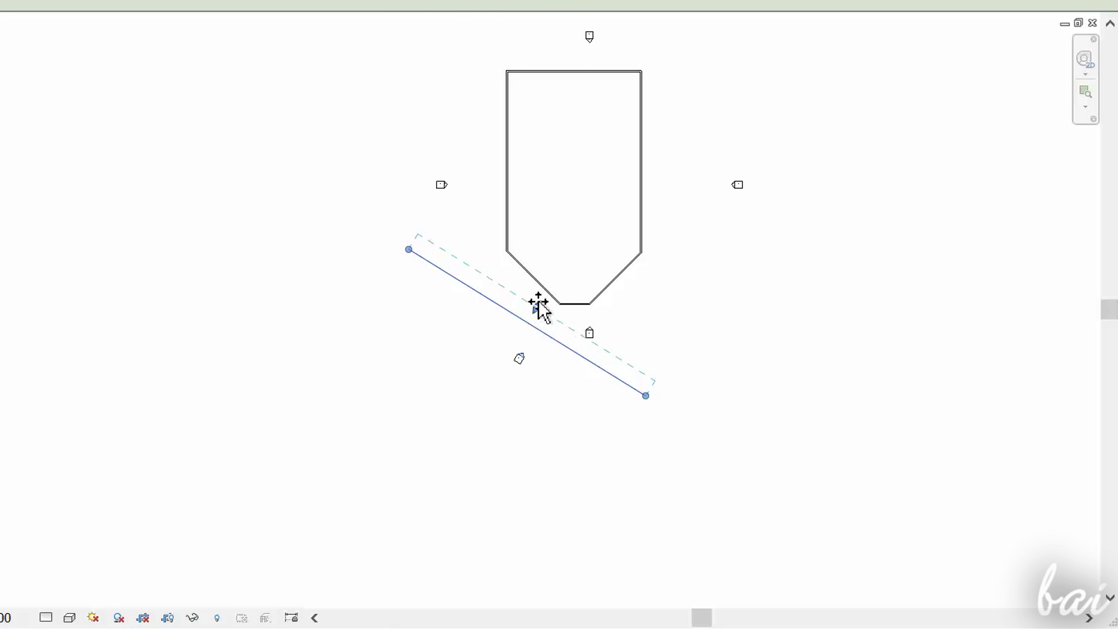
drag(536, 306, 629, 110)
drag(410, 249, 379, 233)
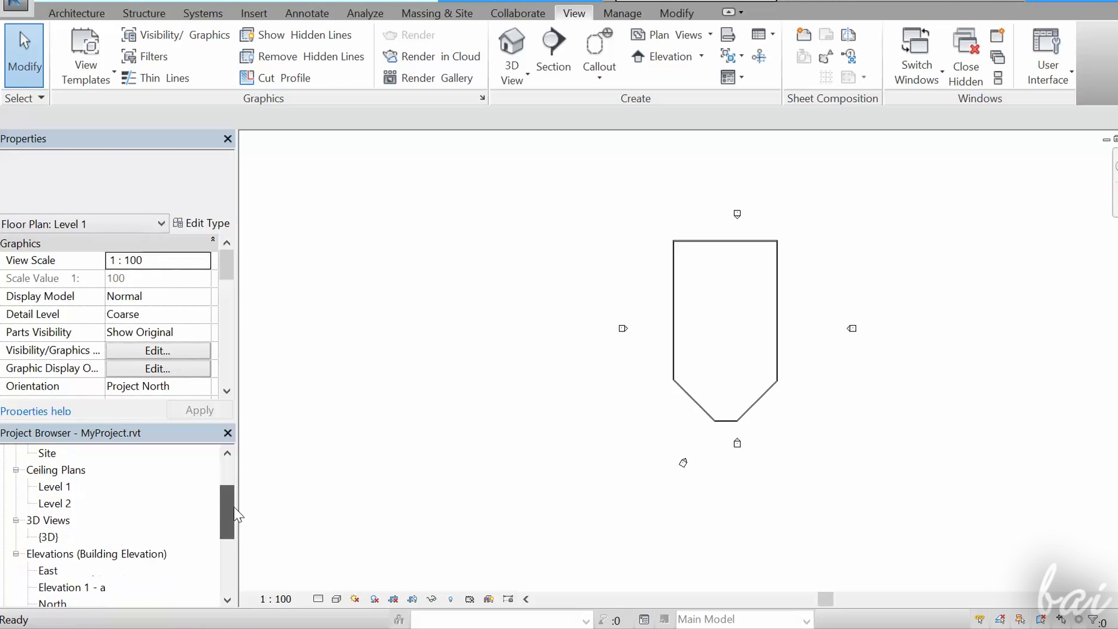
drag(225, 494, 226, 523)
click(78, 572)
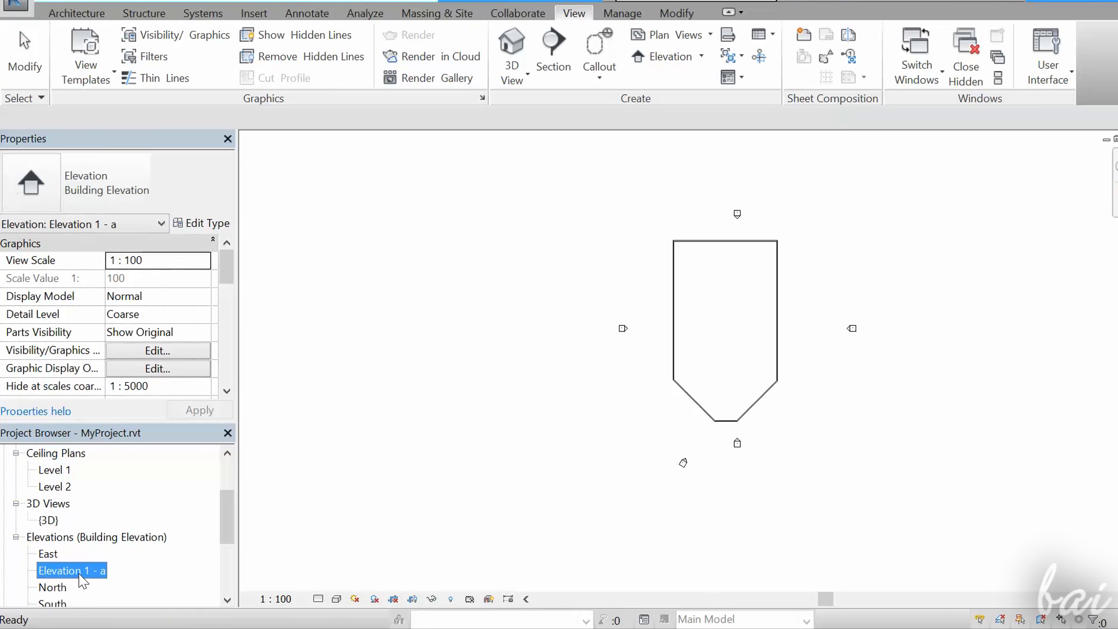
double_click(77, 573)
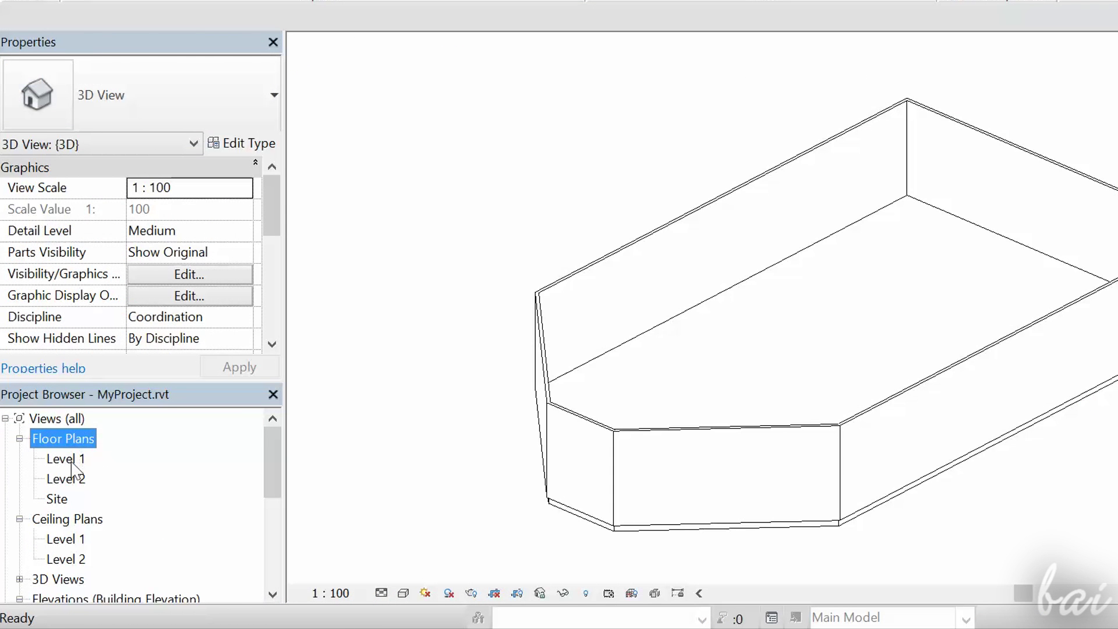
Step: Open the Level 1 floor plan, then the Level 2 floor plan
click(70, 460)
double_click(66, 459)
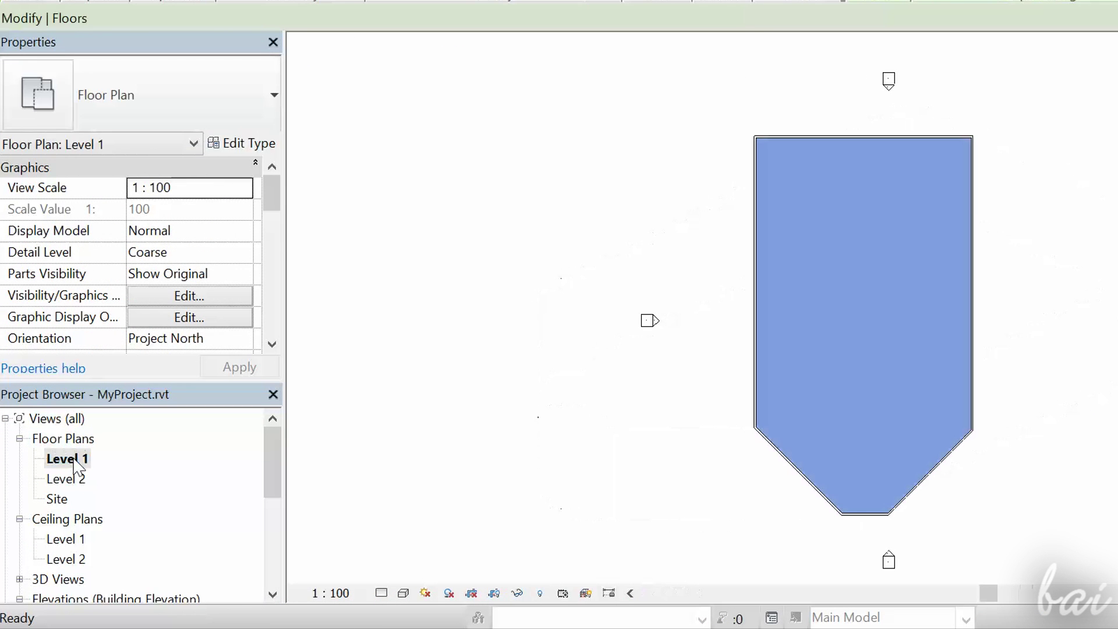
double_click(68, 479)
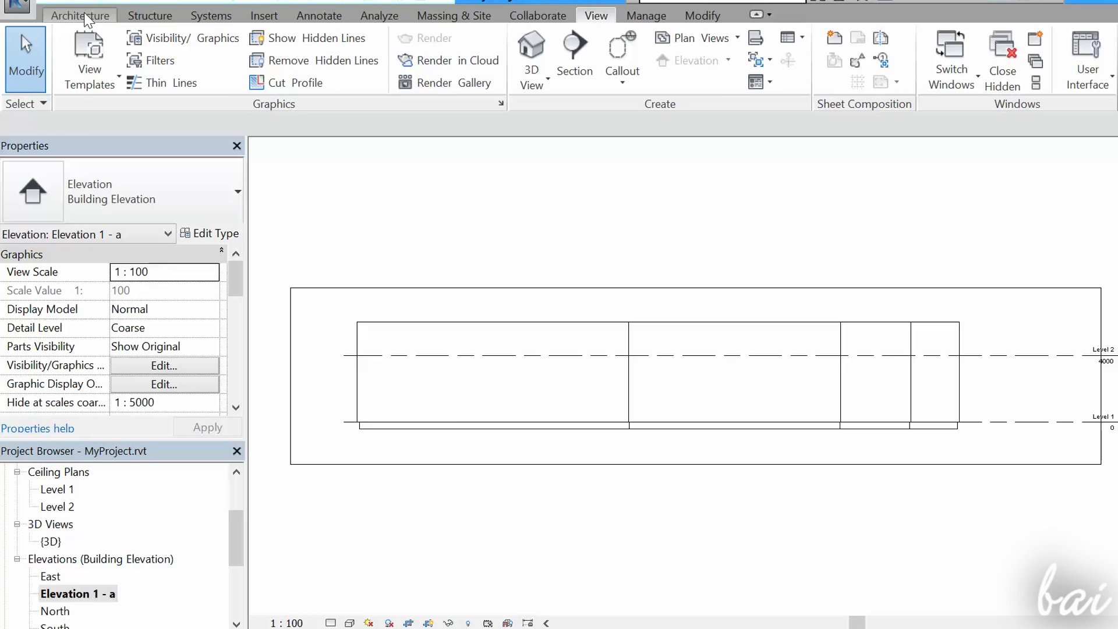
Step: Add Level 3 at a 3000 mm offset above Level 2 and open its floor plan
click(85, 22)
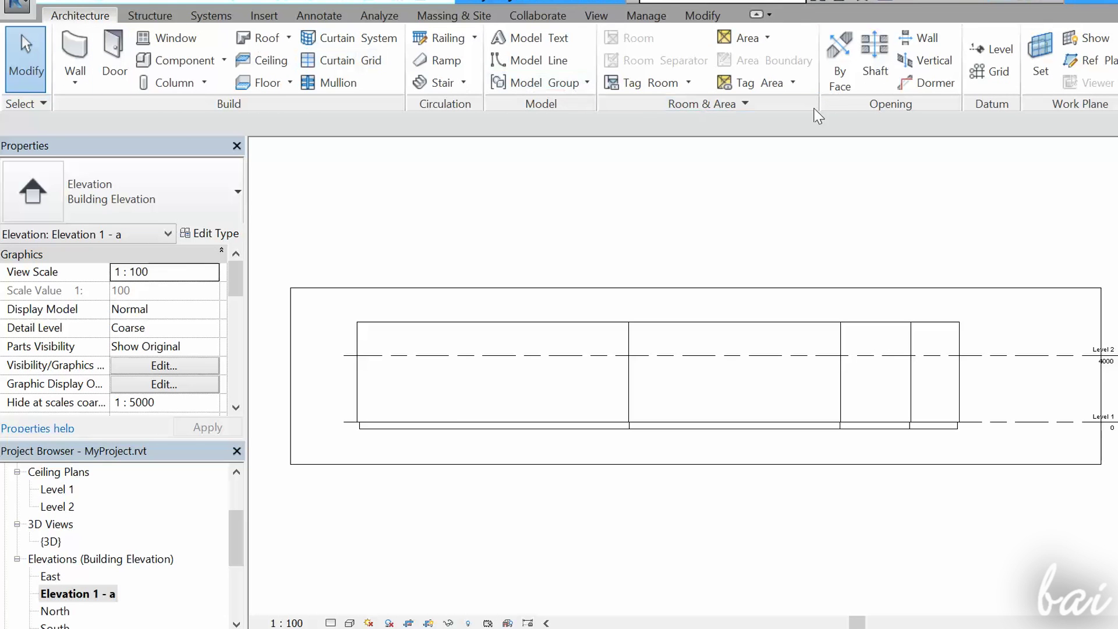
click(995, 51)
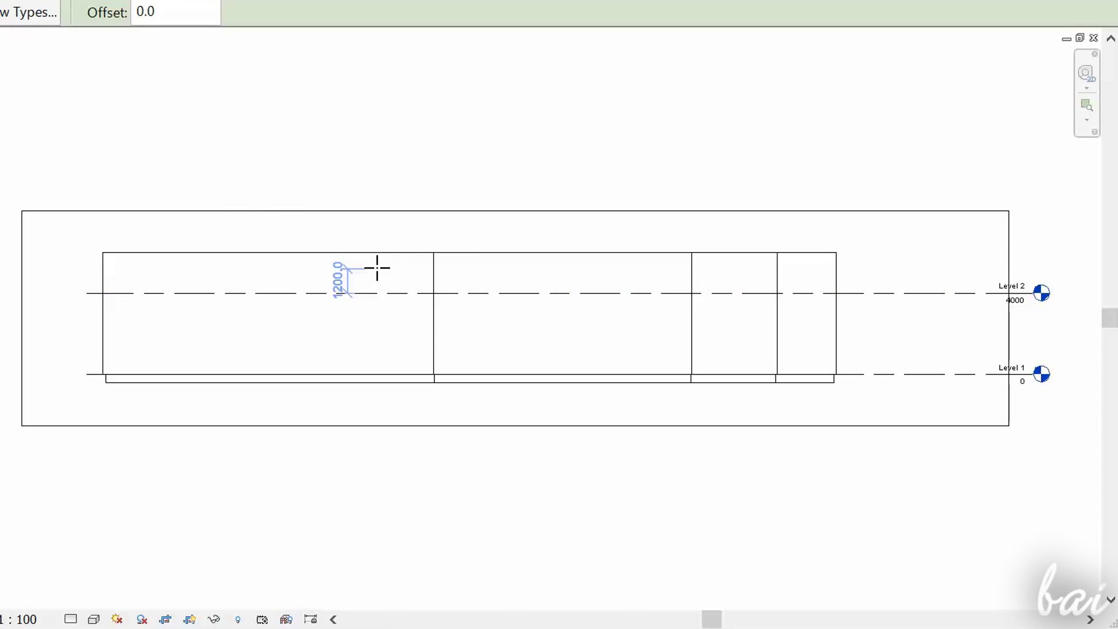
text(3000)
key(Return)
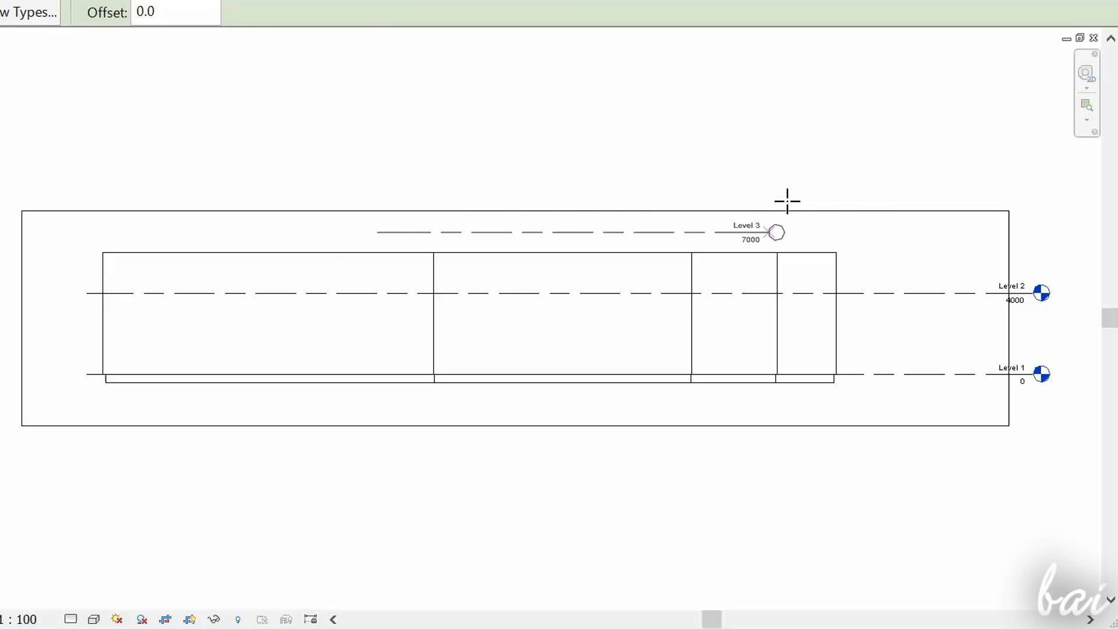
click(1023, 193)
double_click(66, 535)
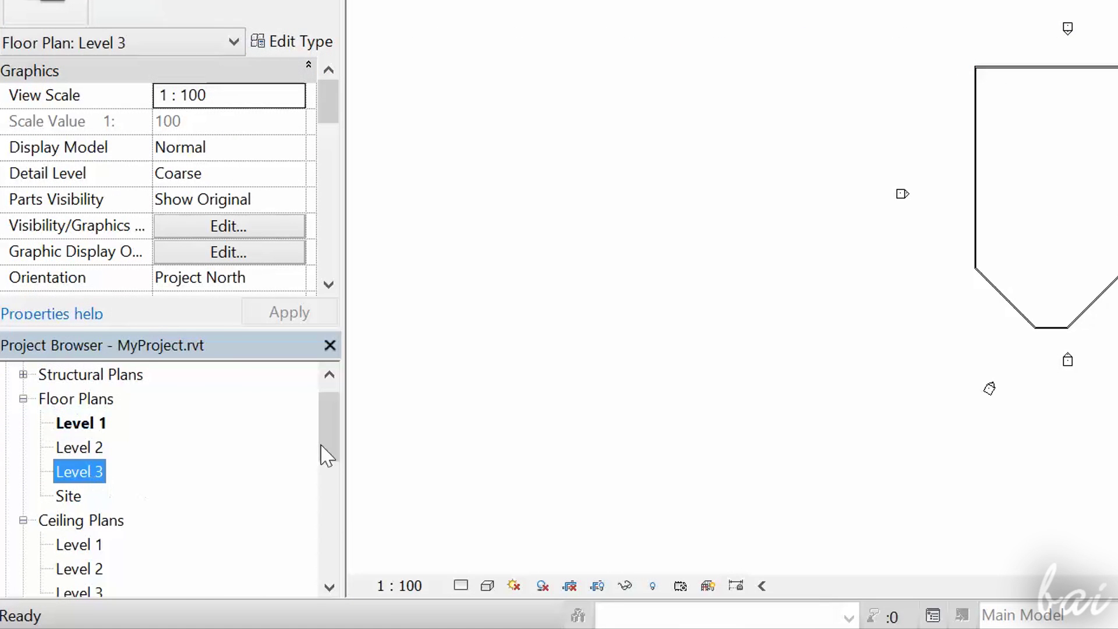
mouse_move(327, 427)
mouse_down()
mouse_move(350, 499)
mouse_move(218, 524)
mouse_up()
Step: Rename the Elevation 1 - a view to Custom
click(82, 497)
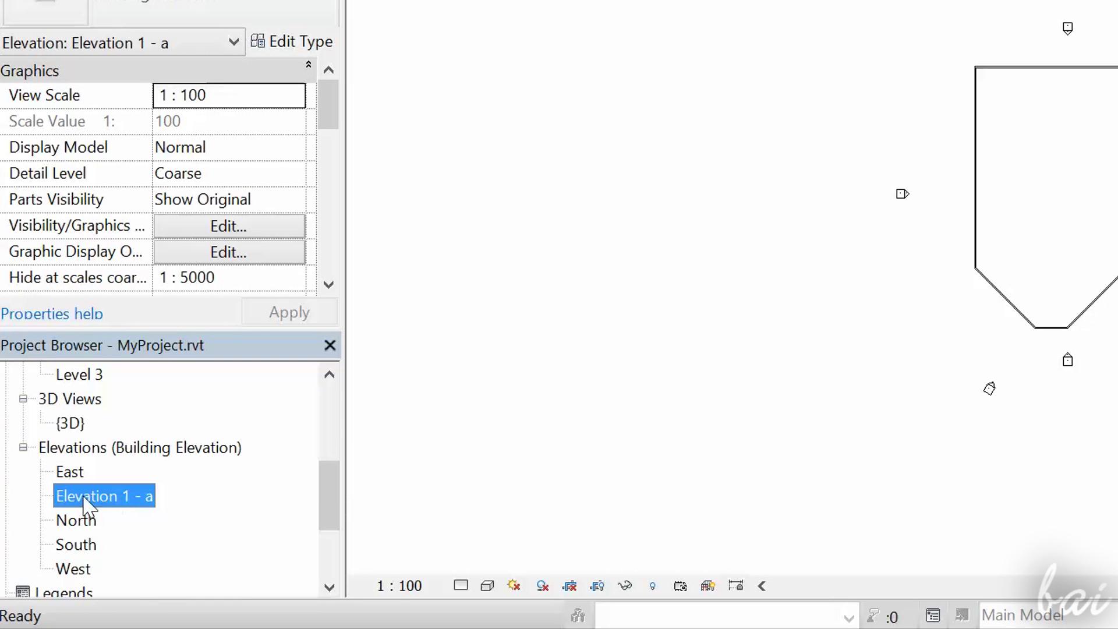
right_click(97, 504)
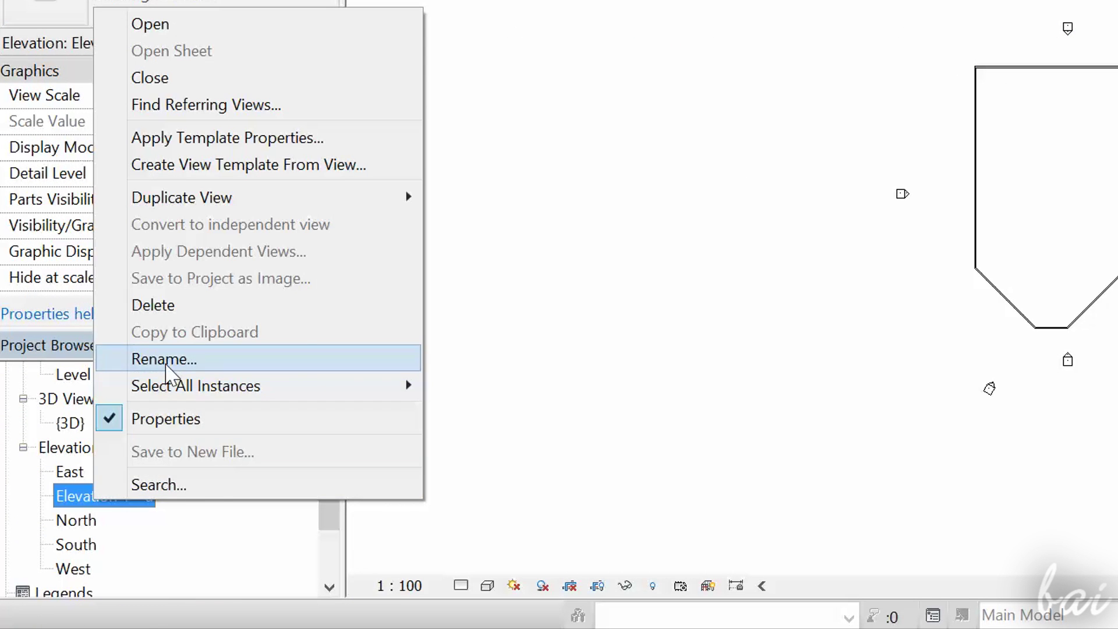
click(171, 374)
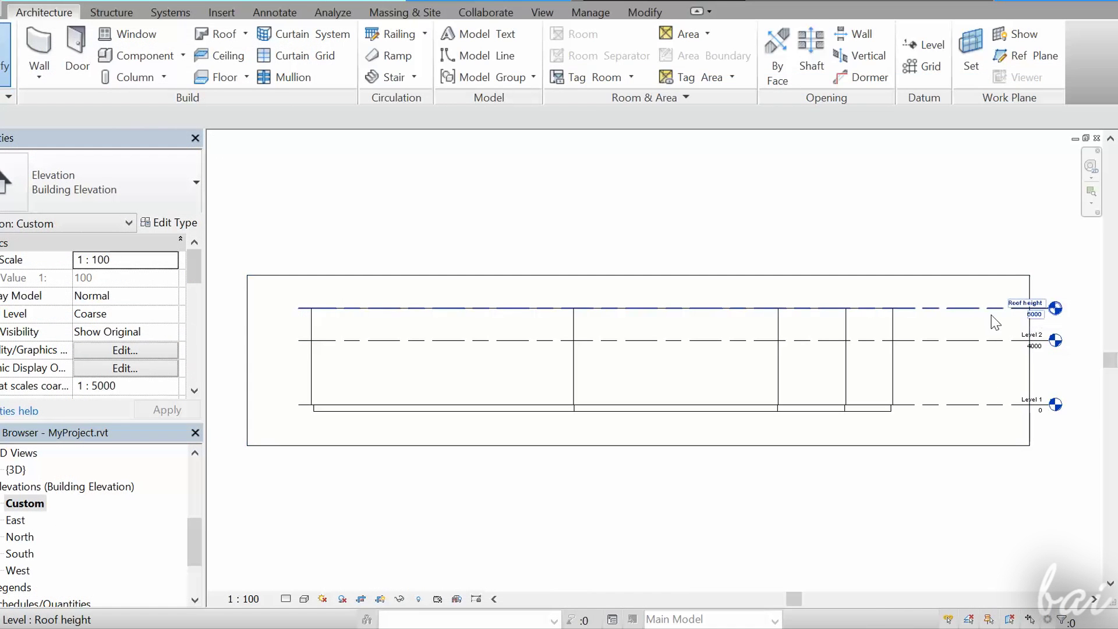
Step: Raise the Roof height level up to 7300
click(984, 311)
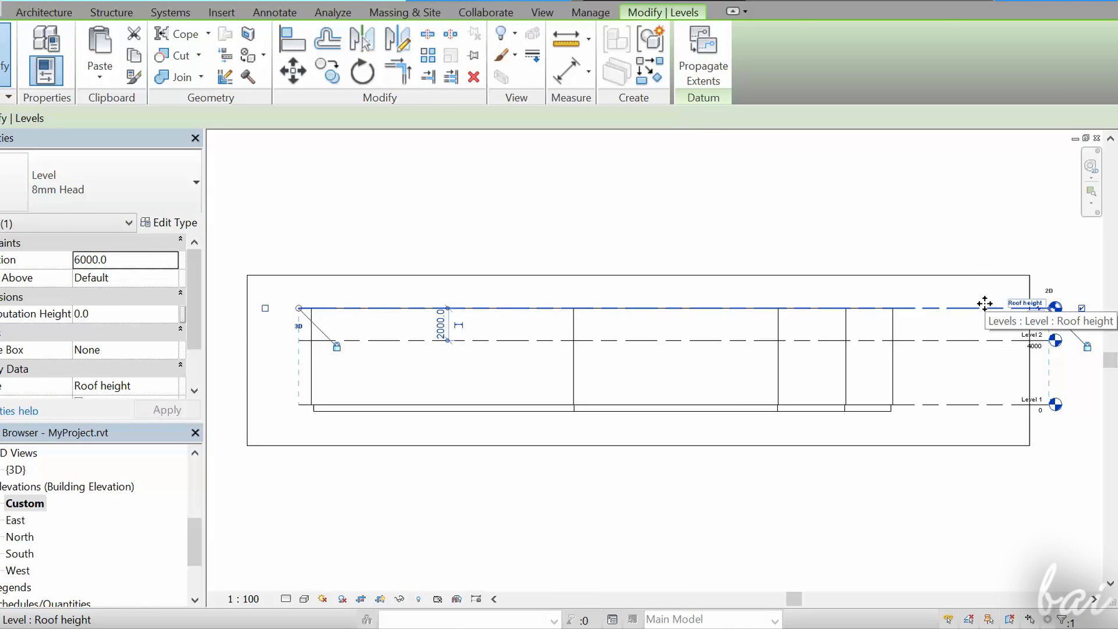
mouse_move(985, 303)
mouse_down()
mouse_move(922, 223)
mouse_move(931, 291)
mouse_up()
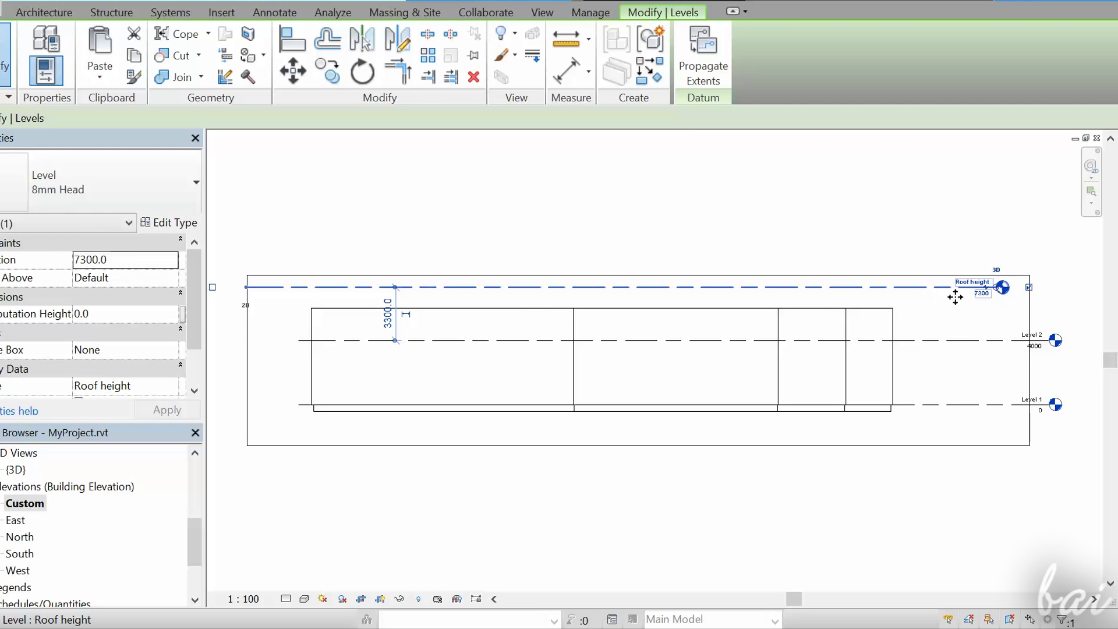
click(969, 340)
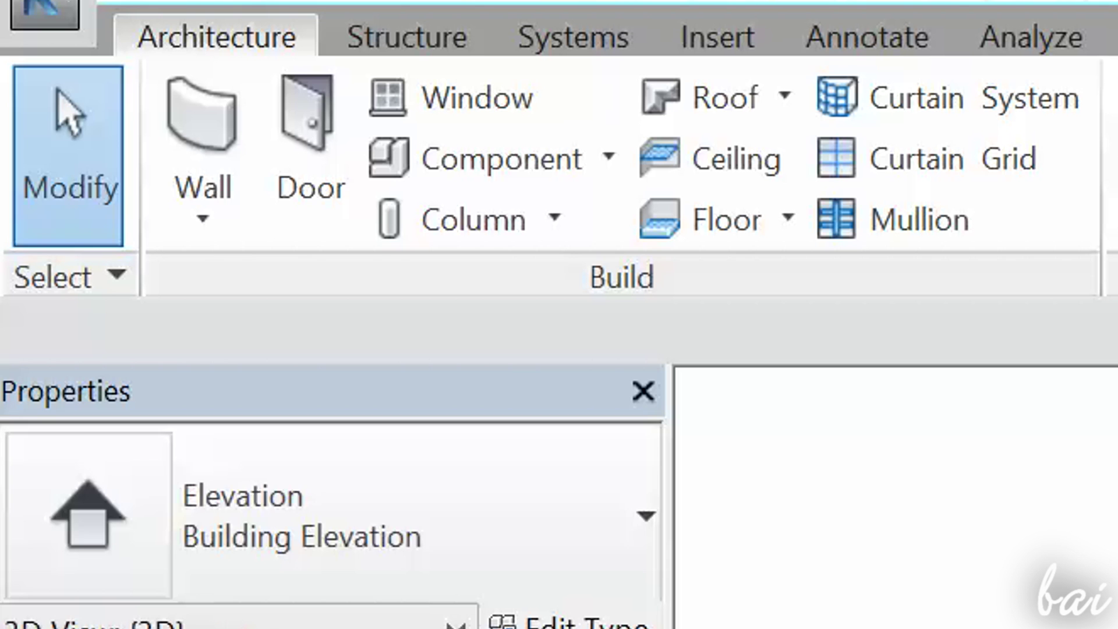
key(Escape)
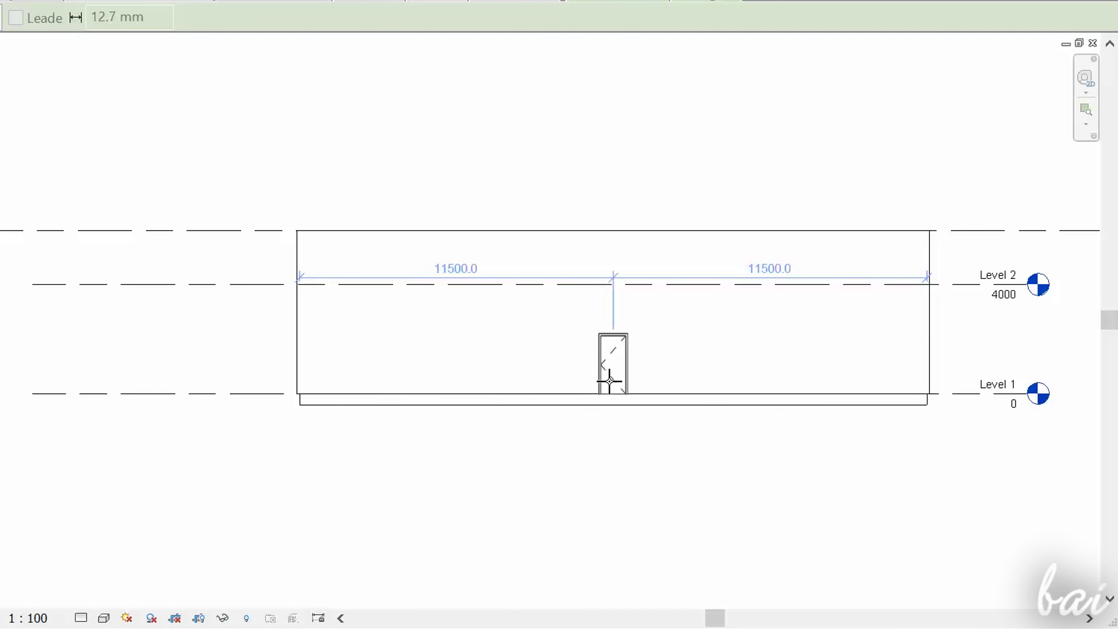
Step: Place a door at the wall's midpoint and a window to its left
click(612, 381)
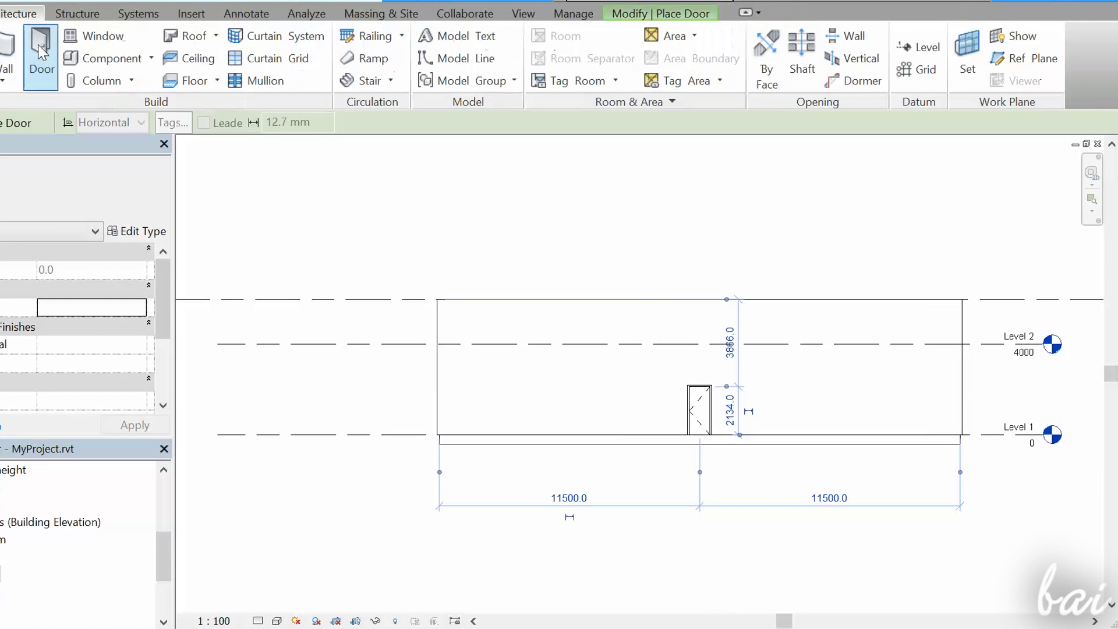
click(98, 42)
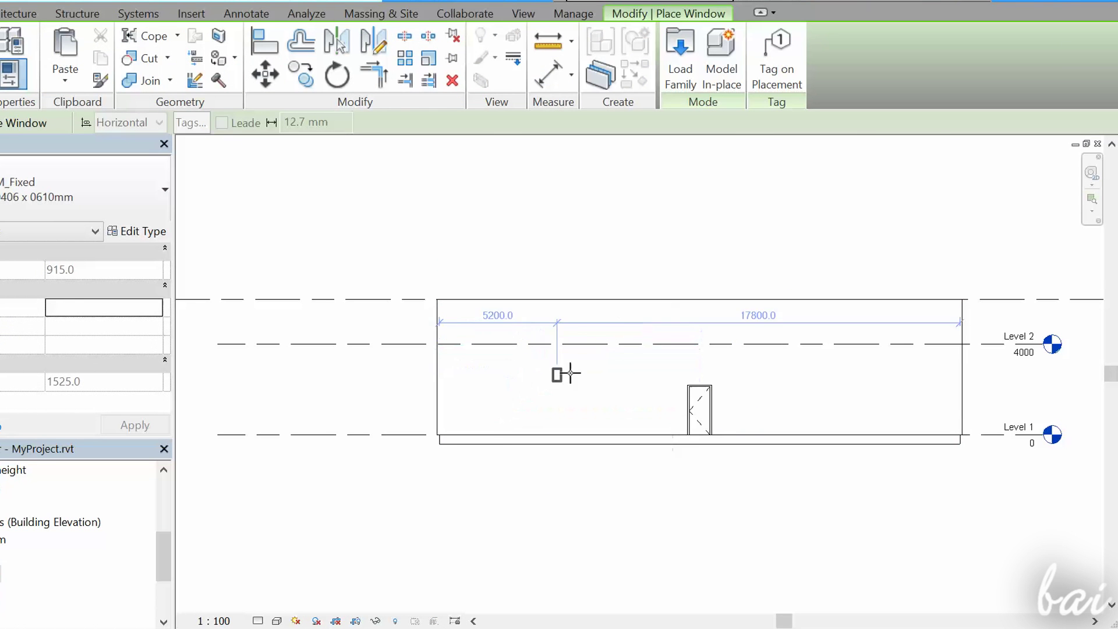
click(549, 388)
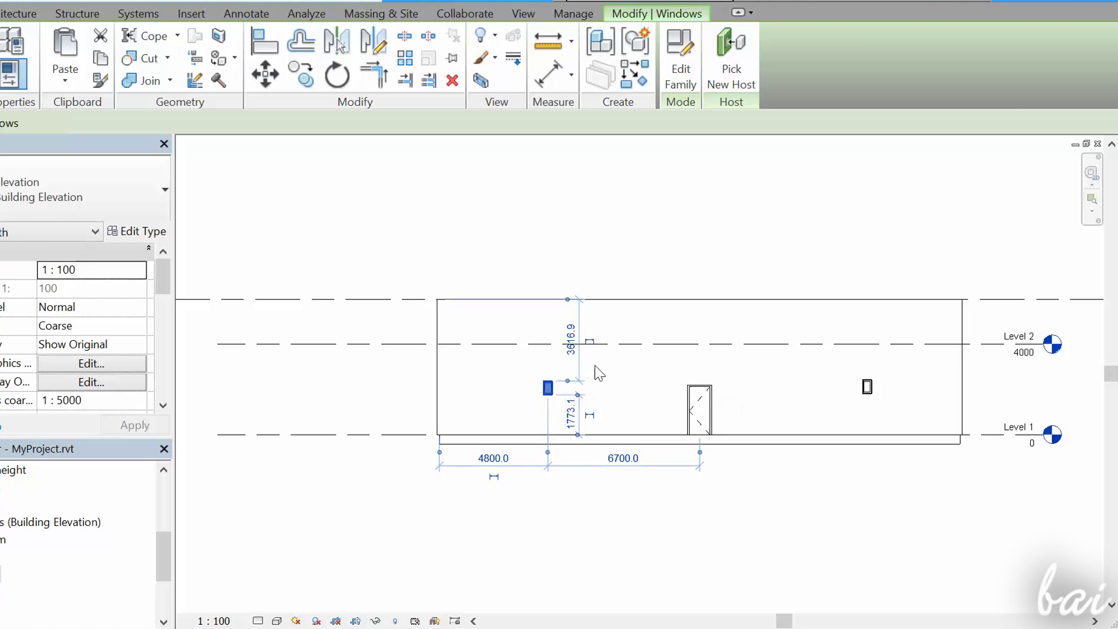
click(638, 344)
key(Escape)
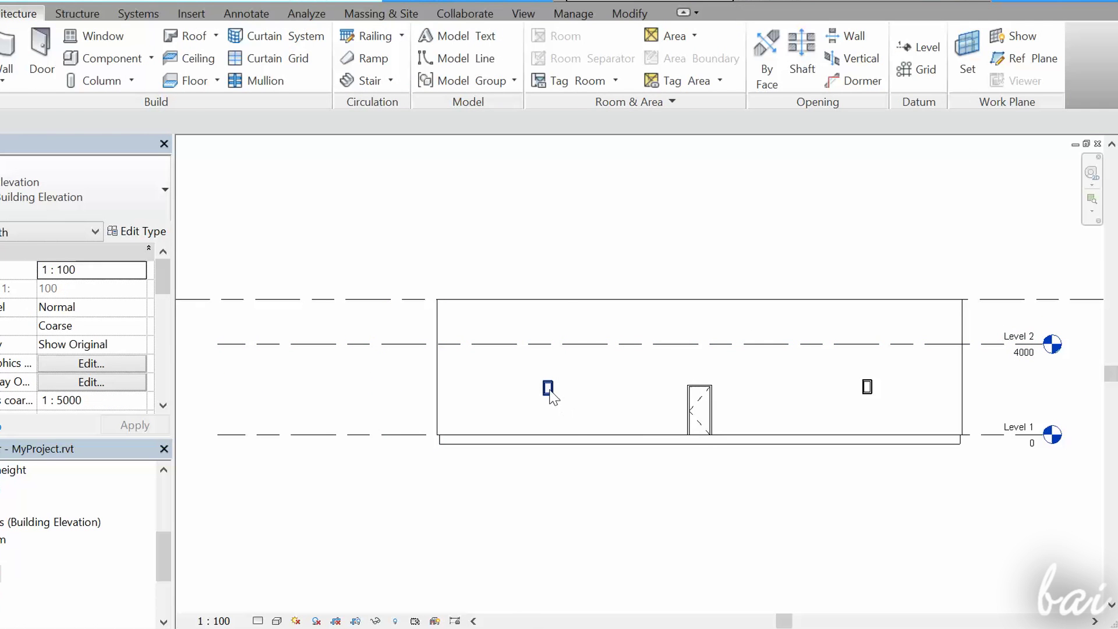
Step: Slide the door left along the wall and preview its family in isometric 3D
click(549, 388)
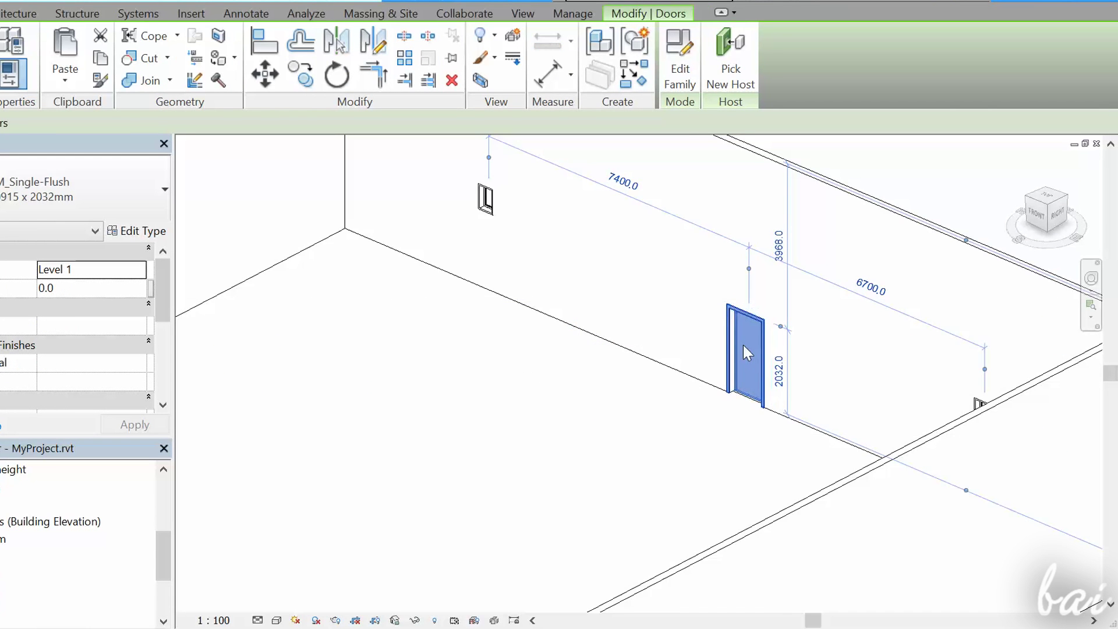
mouse_move(743, 352)
mouse_down()
mouse_move(614, 293)
mouse_move(721, 351)
mouse_move(704, 340)
mouse_up()
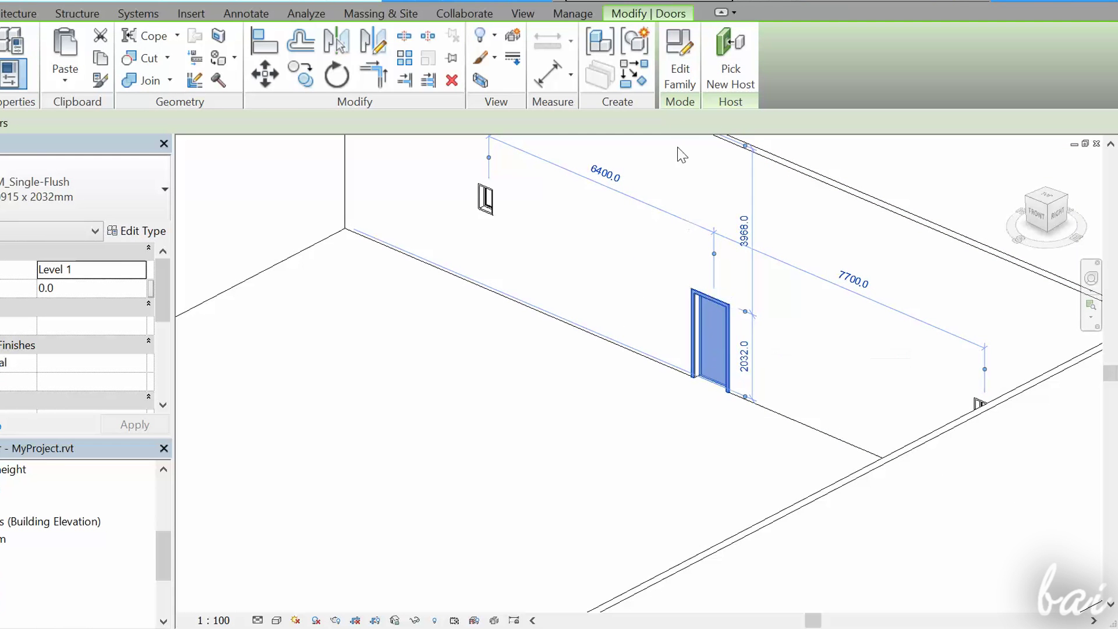
click(674, 70)
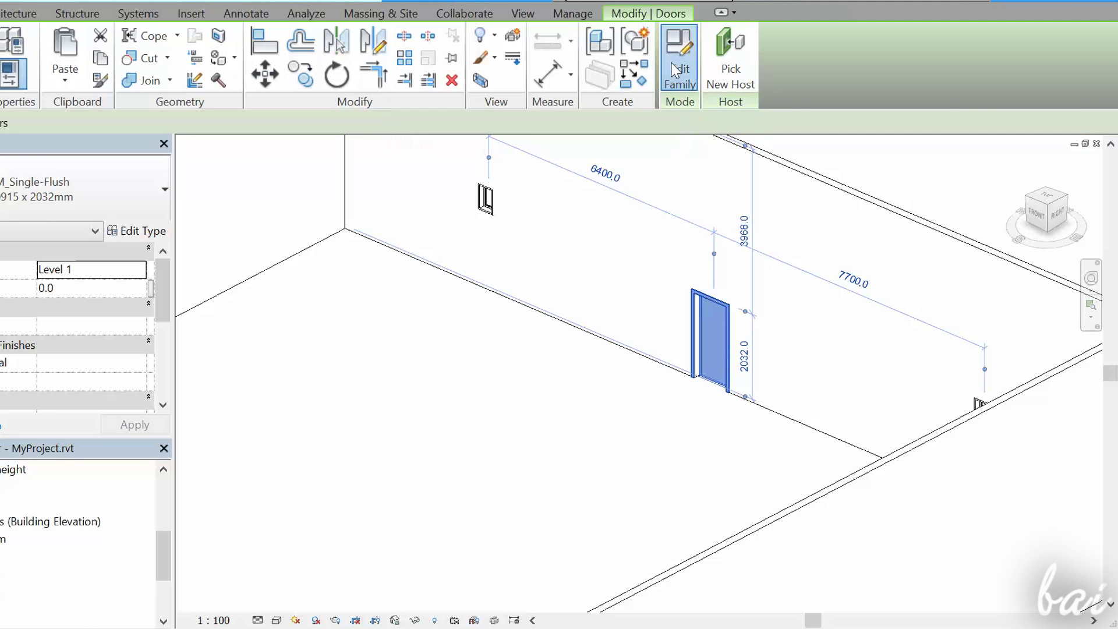
click(1051, 185)
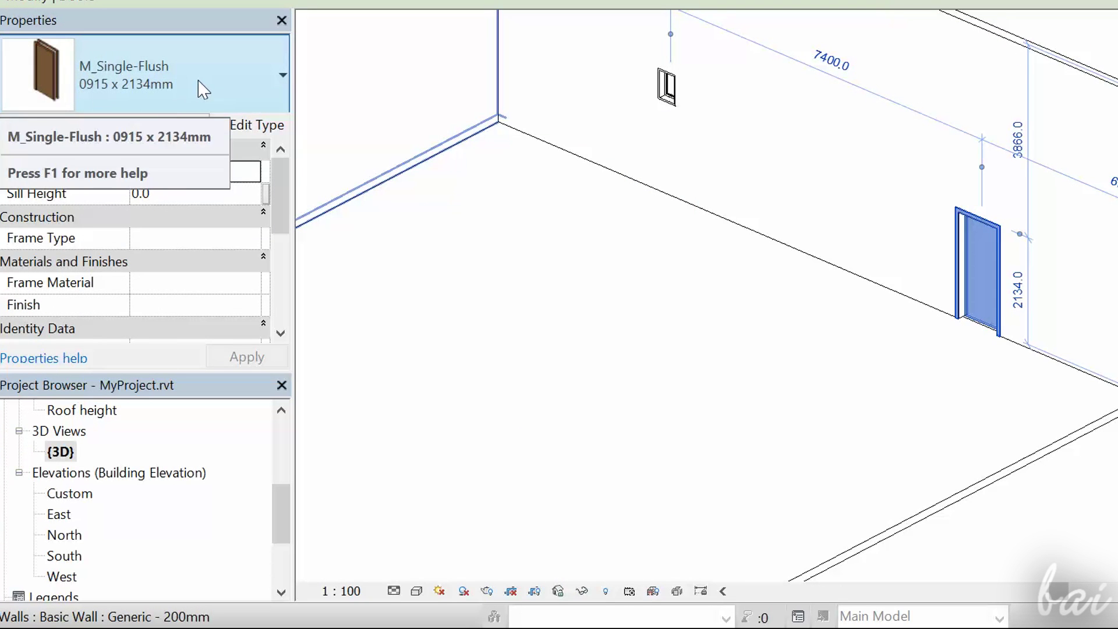
Step: Change the door type to M_Single-Flush 0762 x 2032mm
click(199, 78)
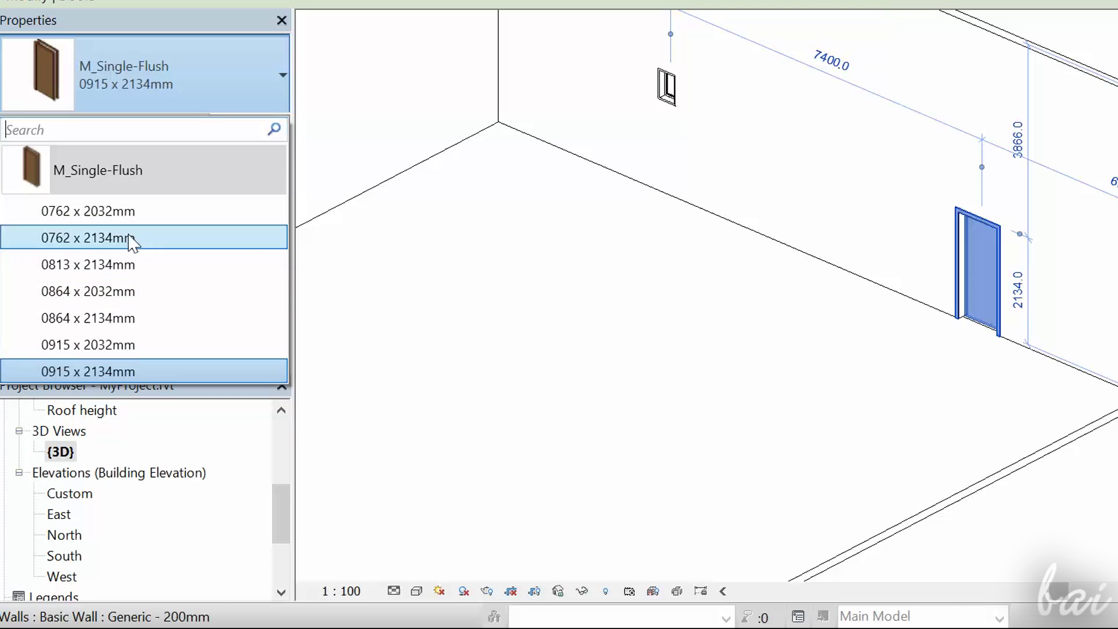
click(123, 213)
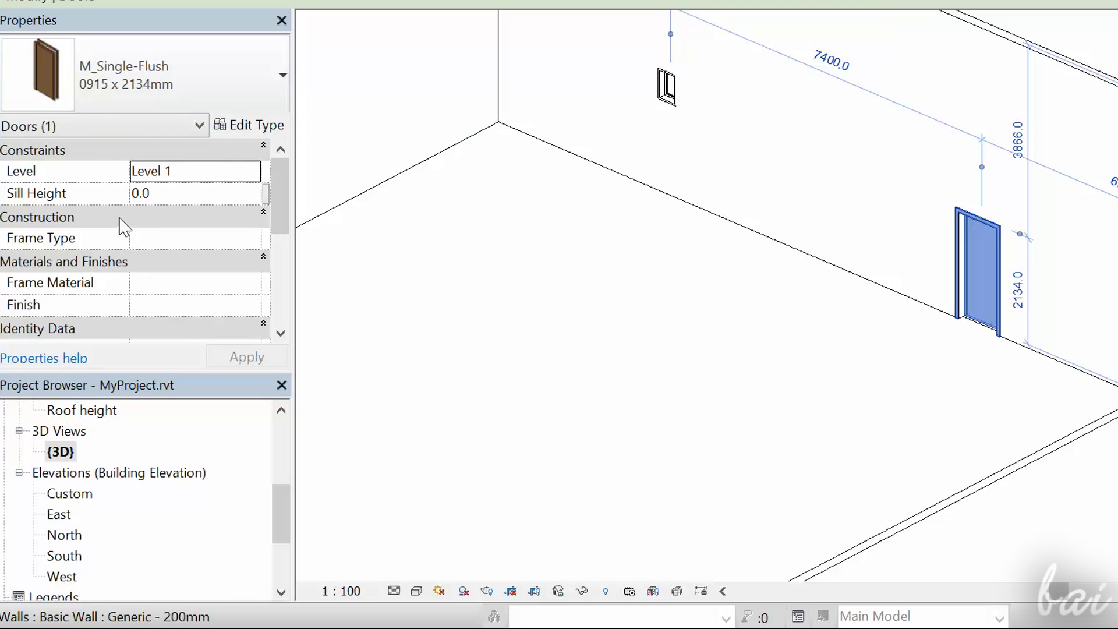
click(165, 131)
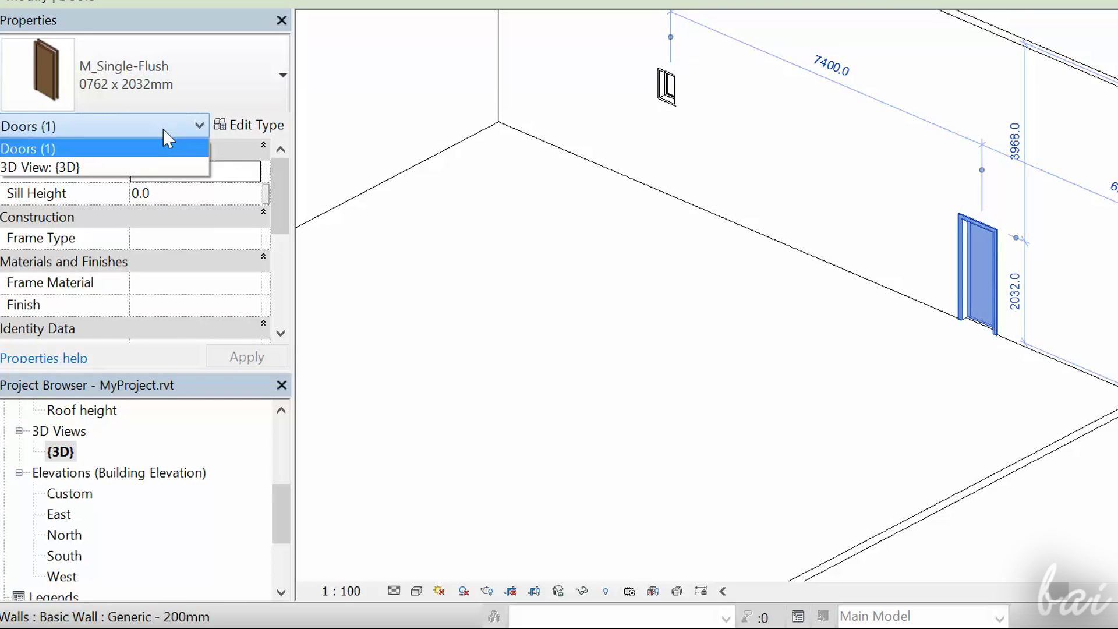
click(161, 140)
click(216, 99)
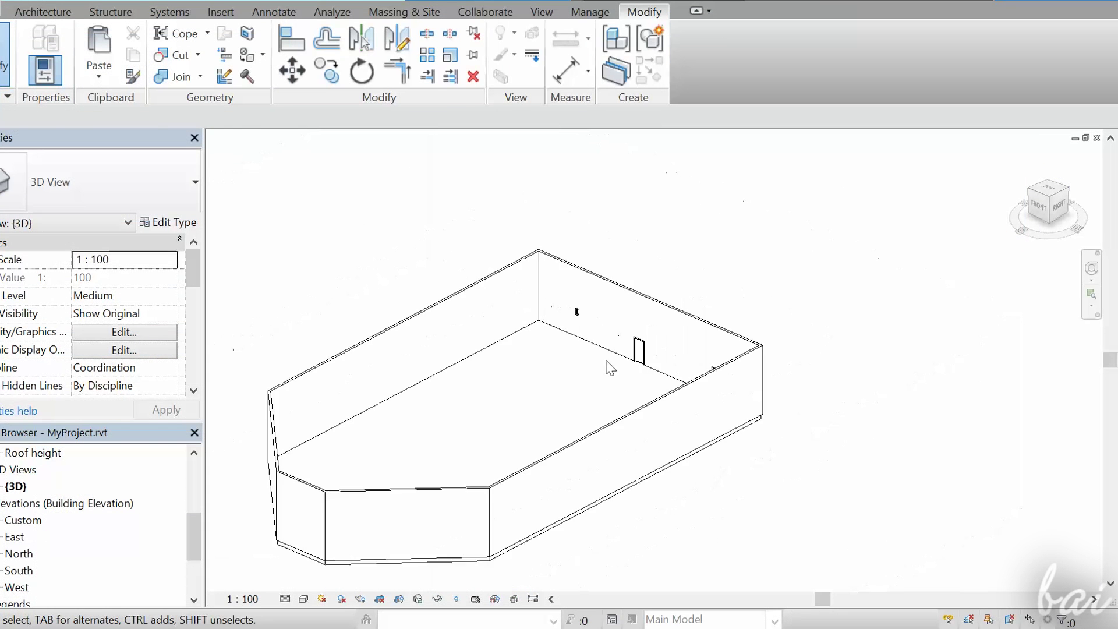
scroll(608, 368, down, 3)
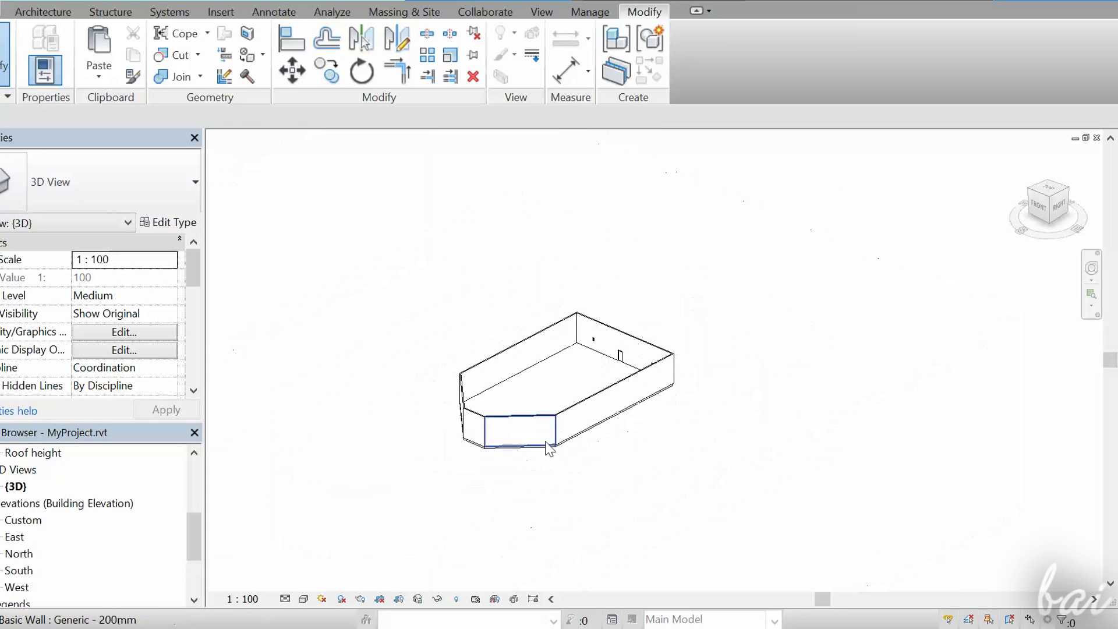
scroll(515, 467, up, 1)
scroll(454, 254, up, 2)
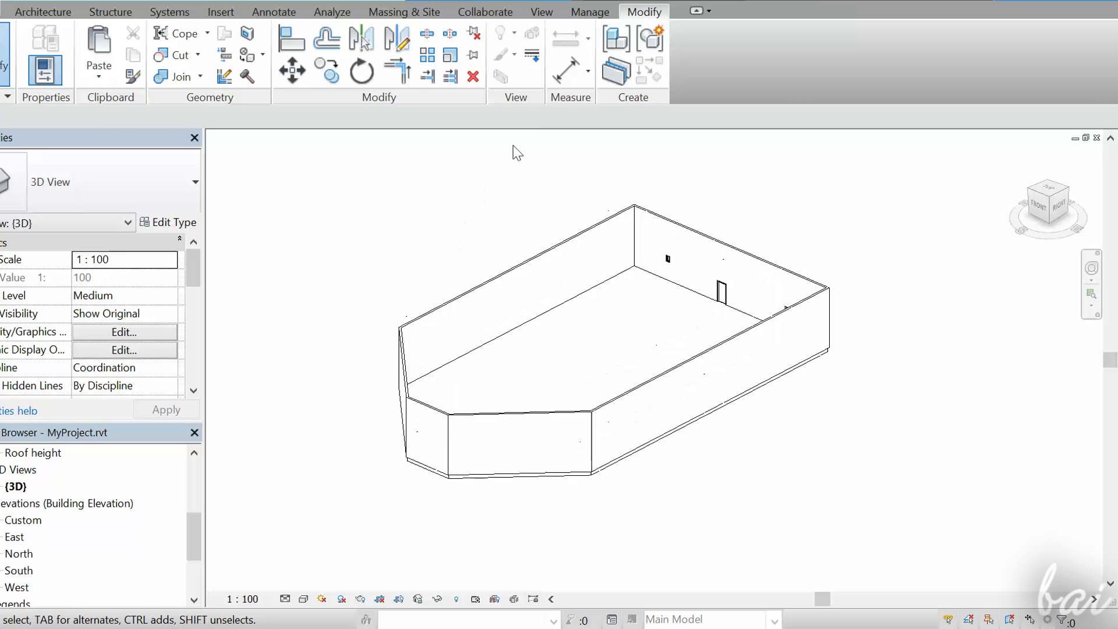
Step: Show the work plane grid and set the work plane to Level : Roof height
click(40, 13)
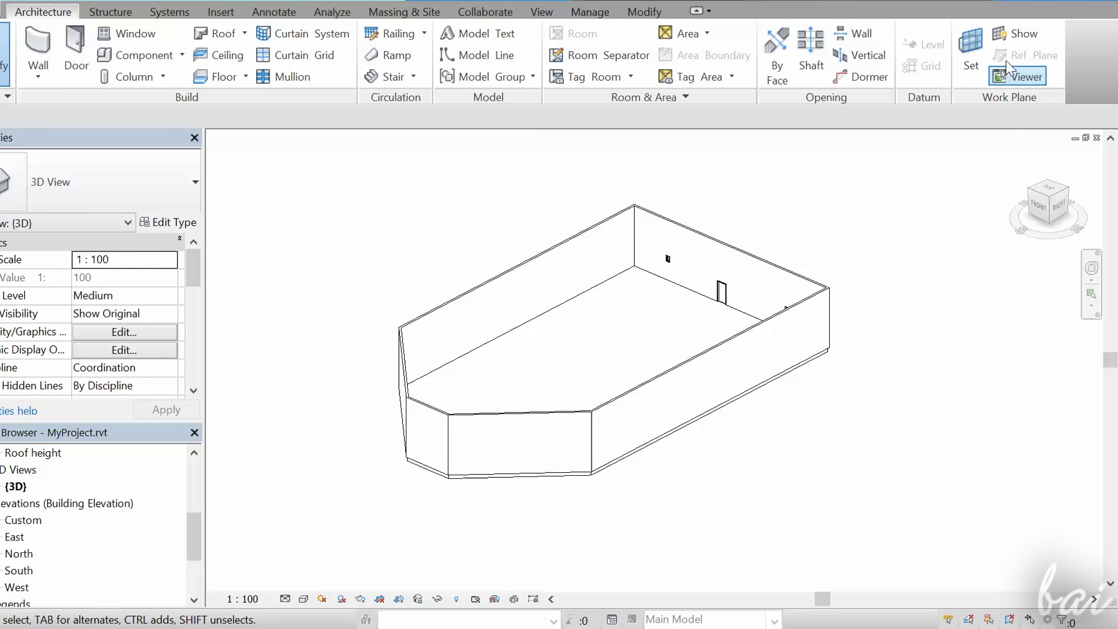
click(1012, 40)
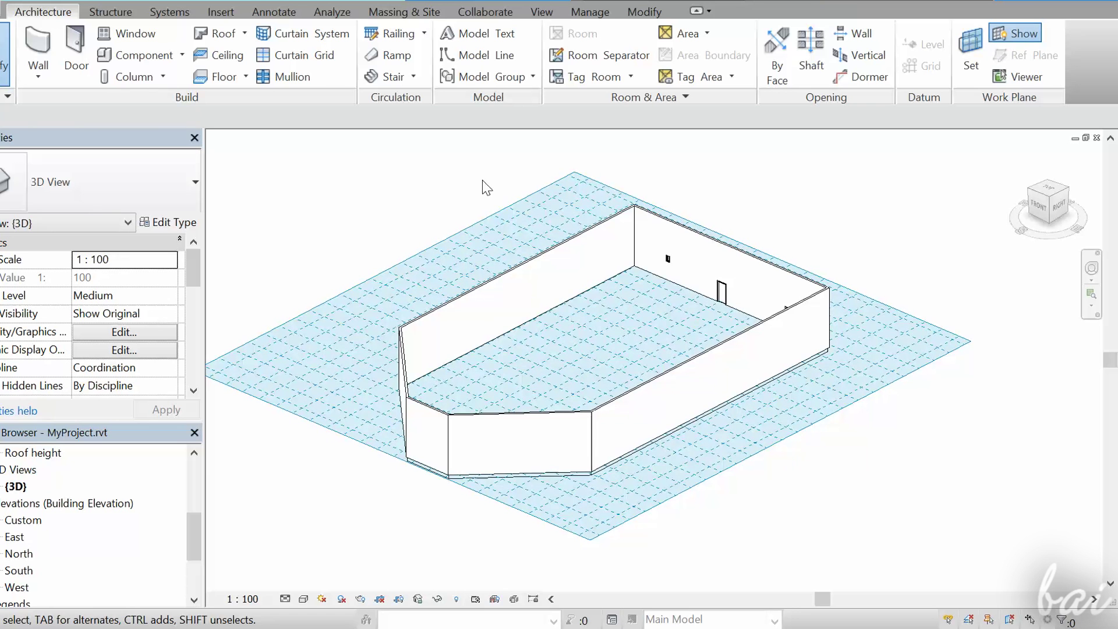
click(984, 81)
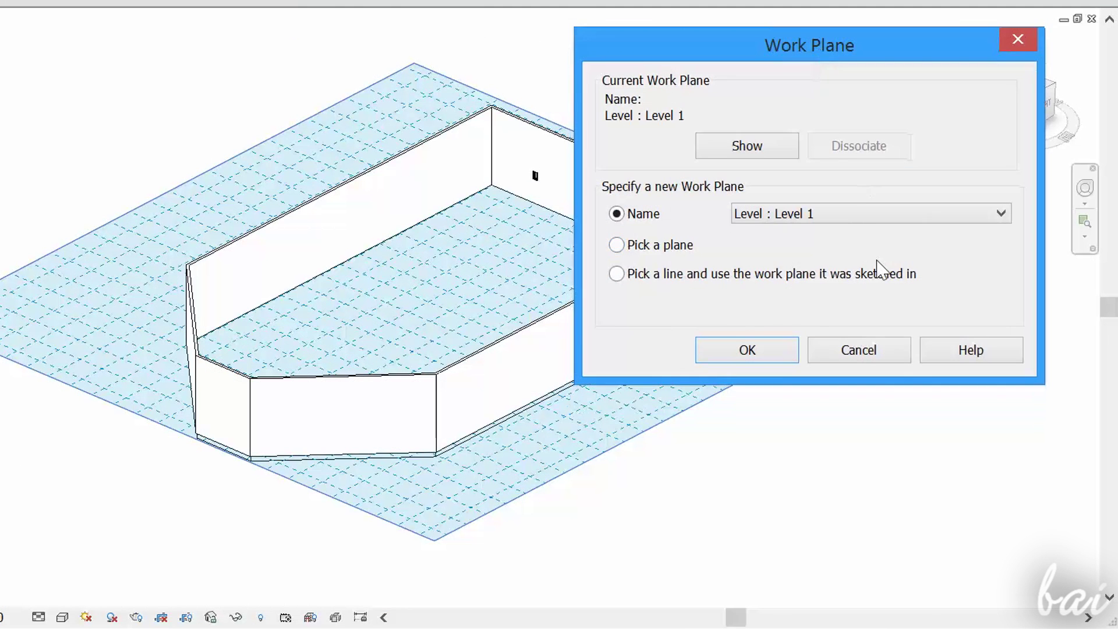
click(585, 311)
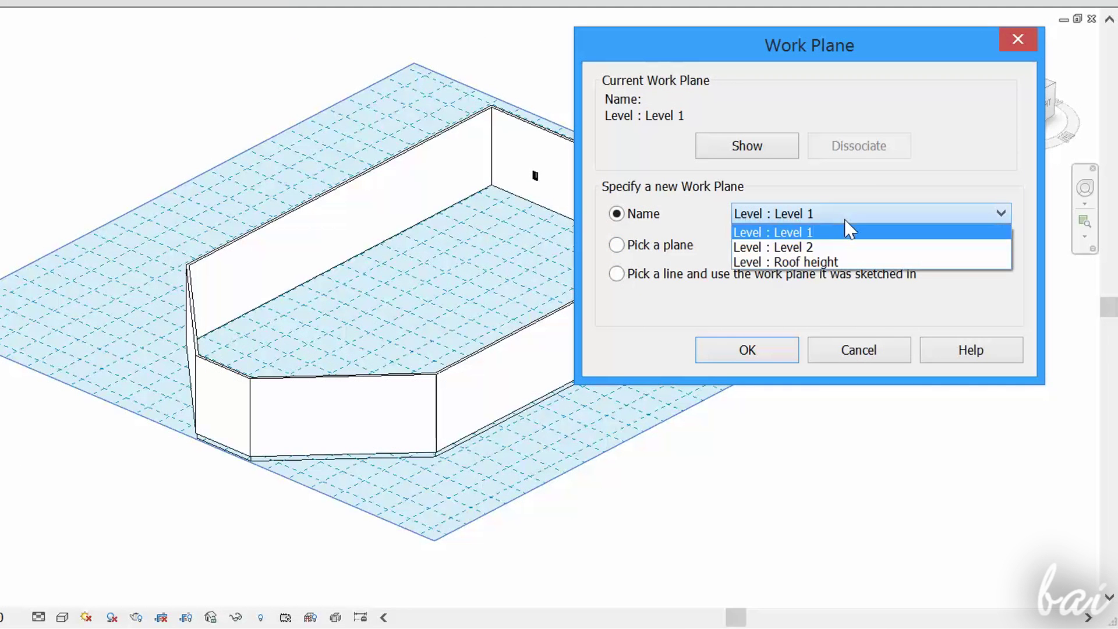
click(563, 335)
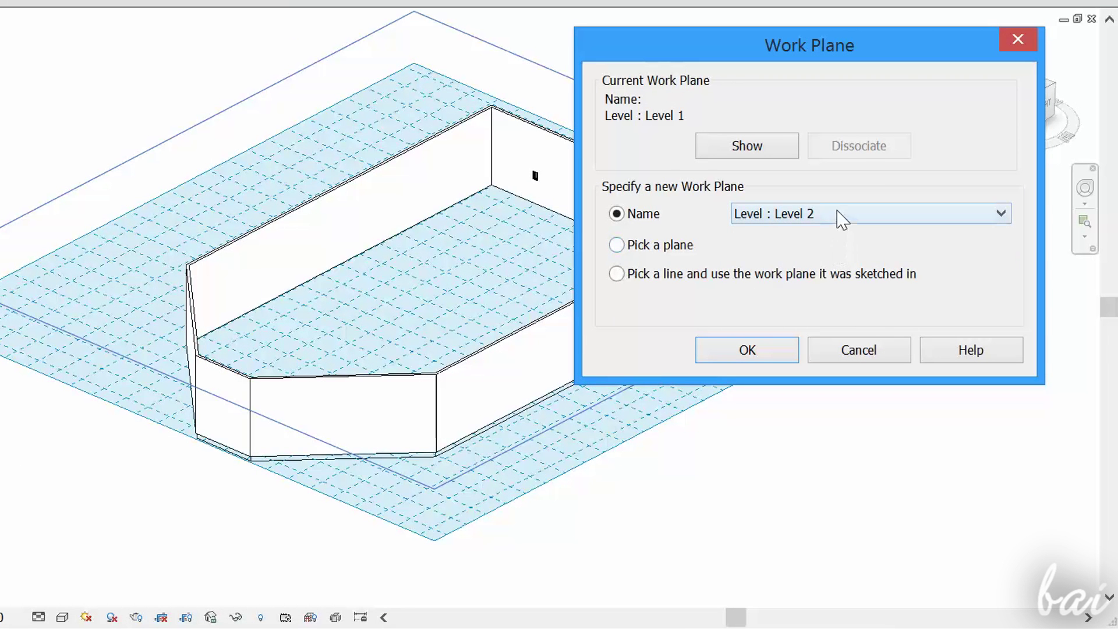
click(840, 219)
click(828, 260)
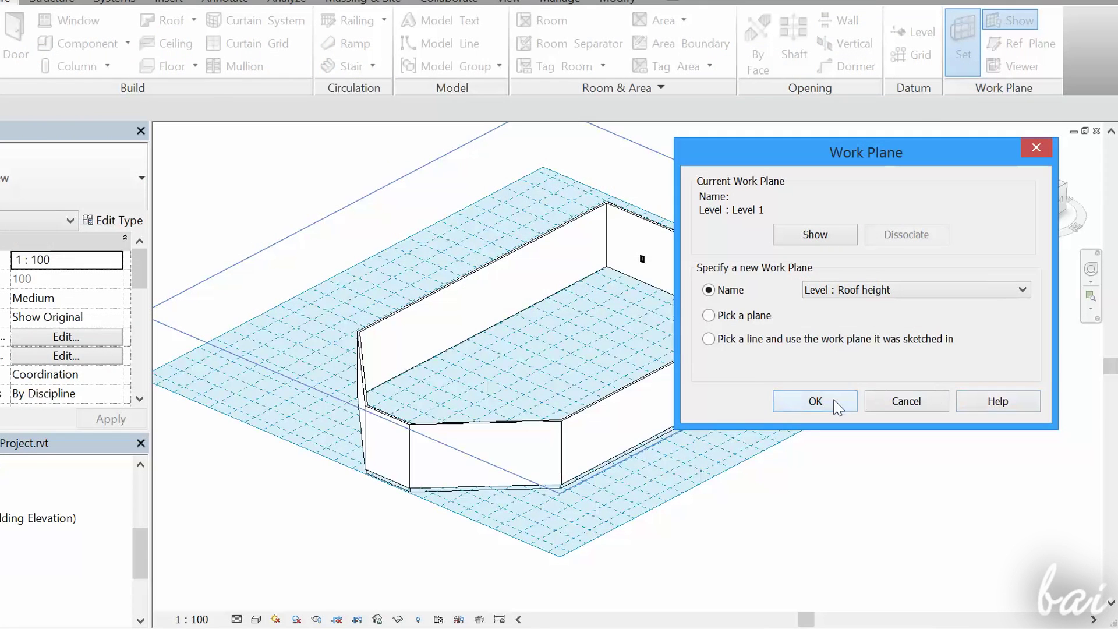
click(815, 401)
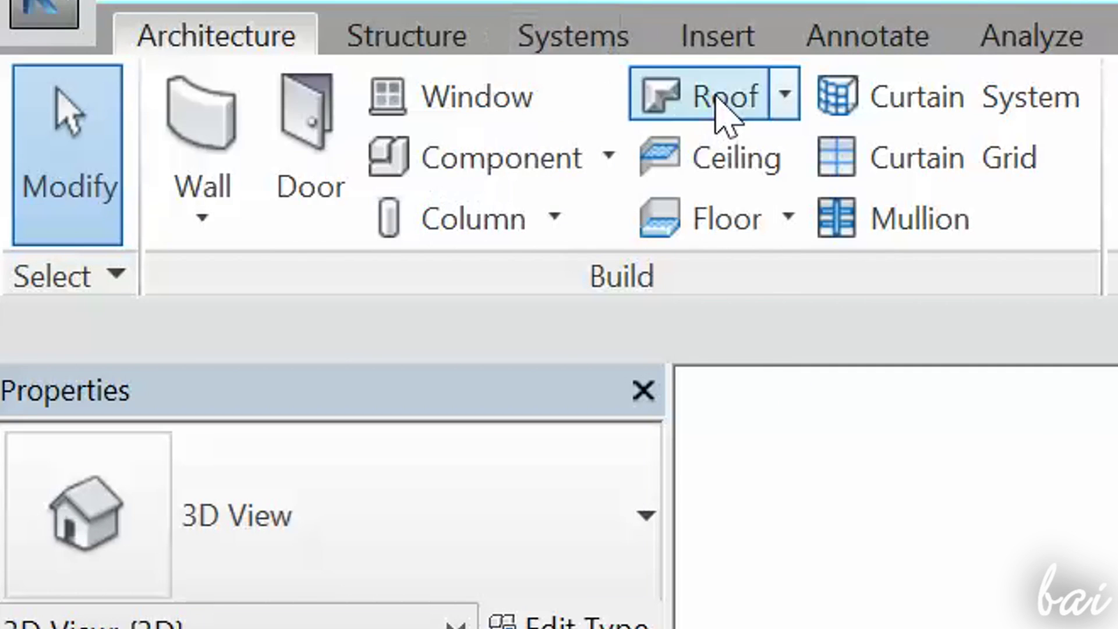
Step: Sketch a closed roof boundary with straight lines along all five wall corners
click(723, 112)
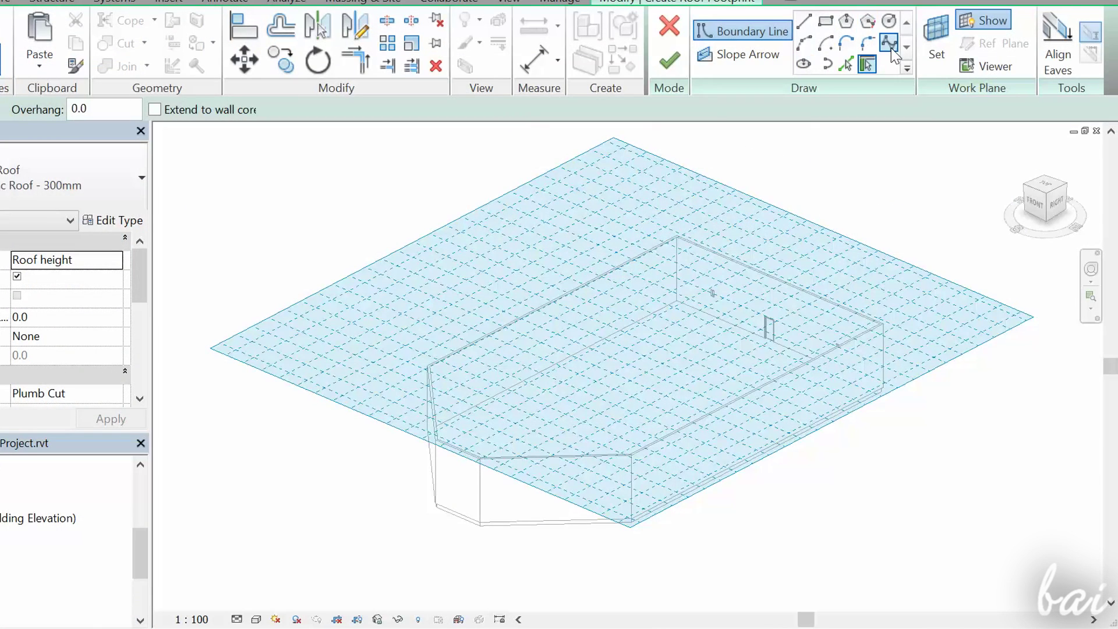
click(804, 23)
click(432, 440)
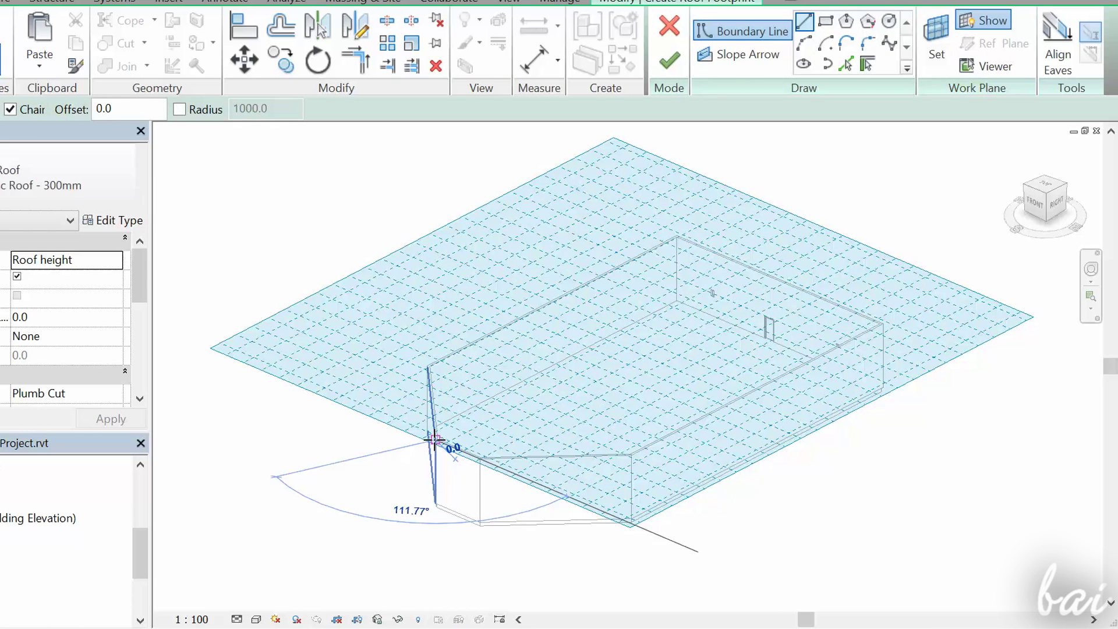
click(430, 366)
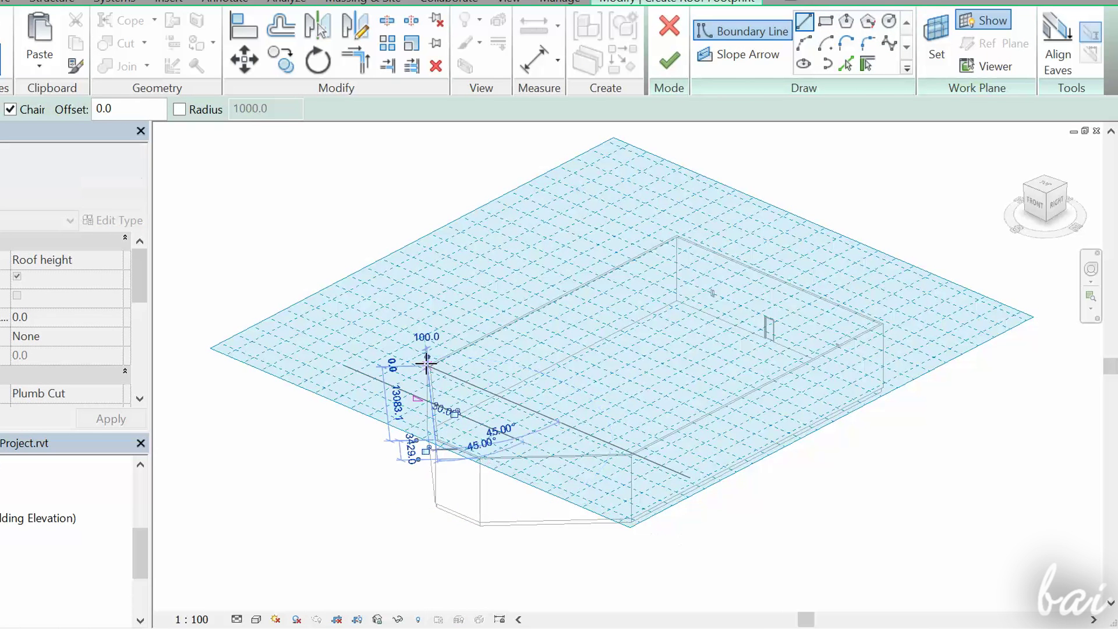
click(678, 234)
click(883, 325)
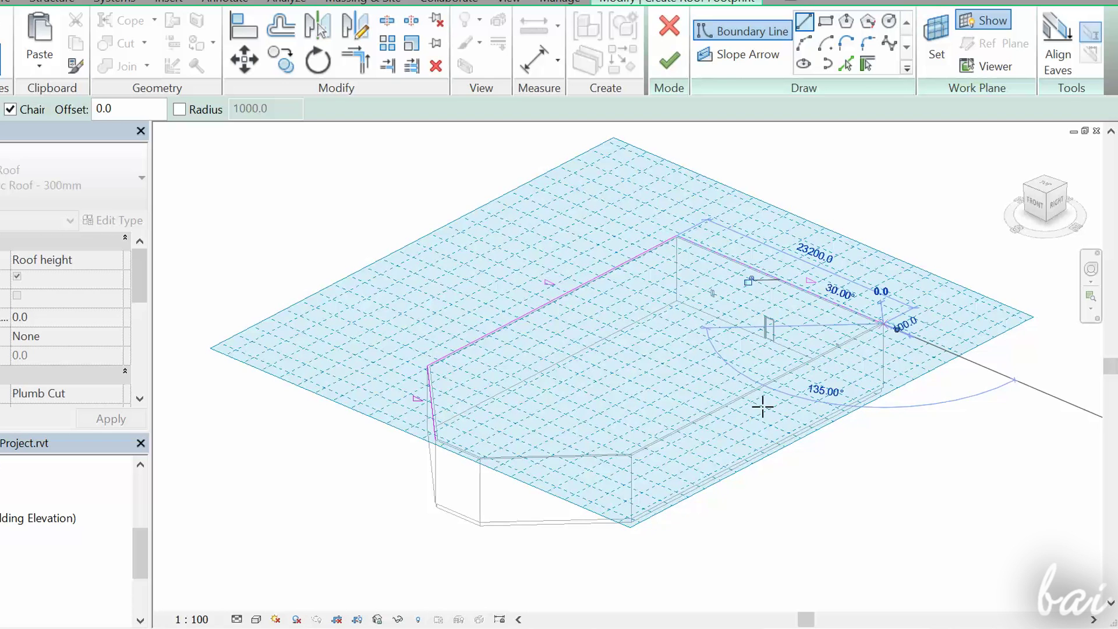
click(631, 452)
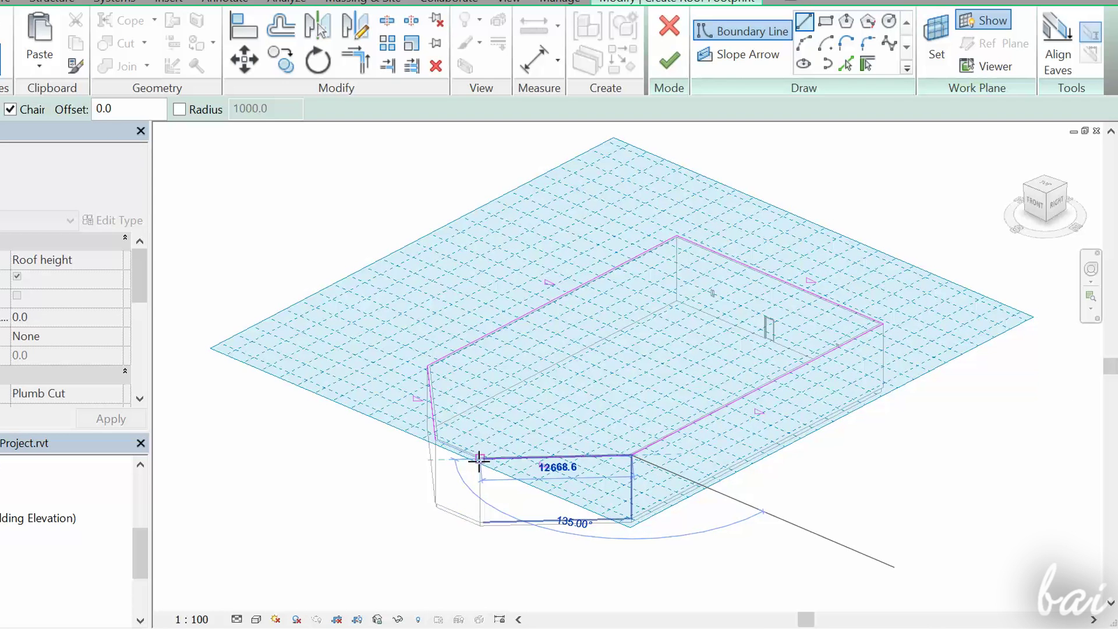
click(478, 458)
click(434, 439)
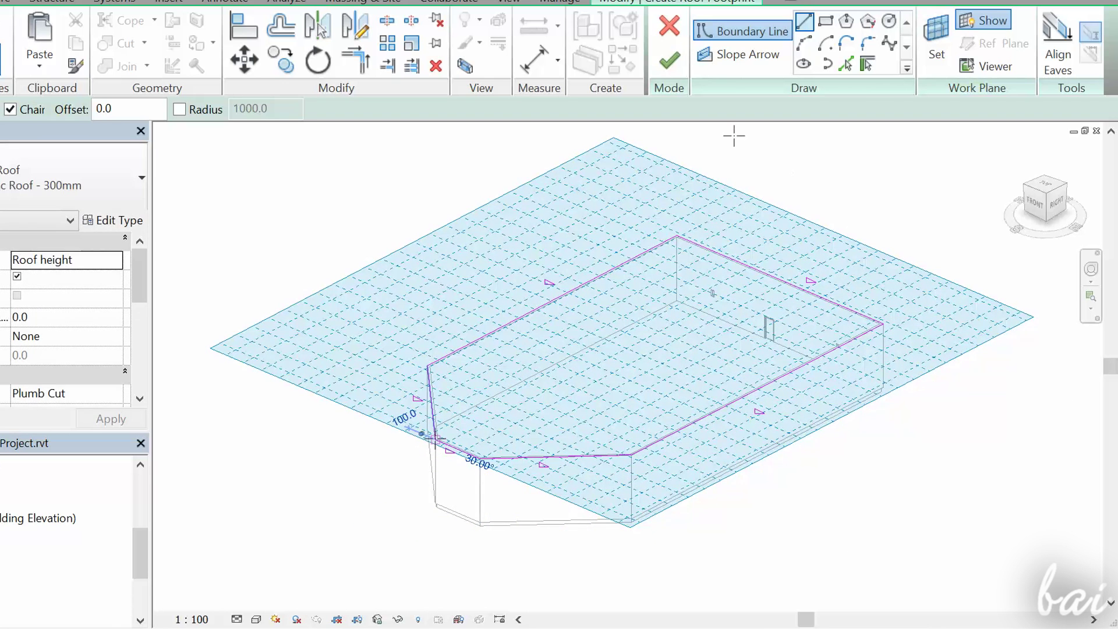
Step: Create the roof without attaching the walls, then orbit to inspect it
click(660, 65)
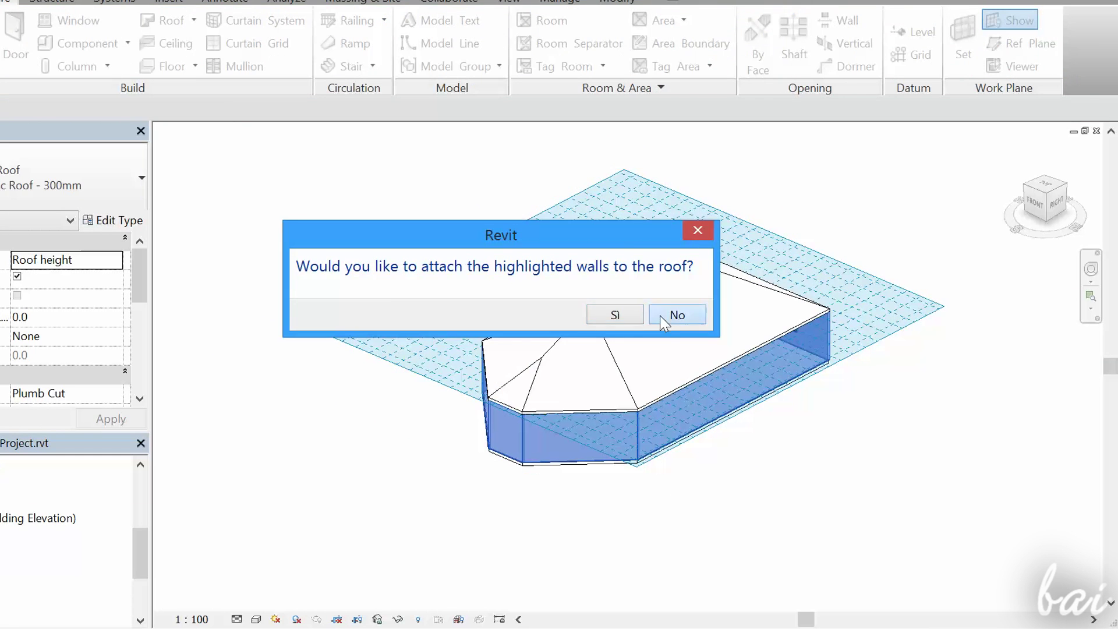
click(670, 317)
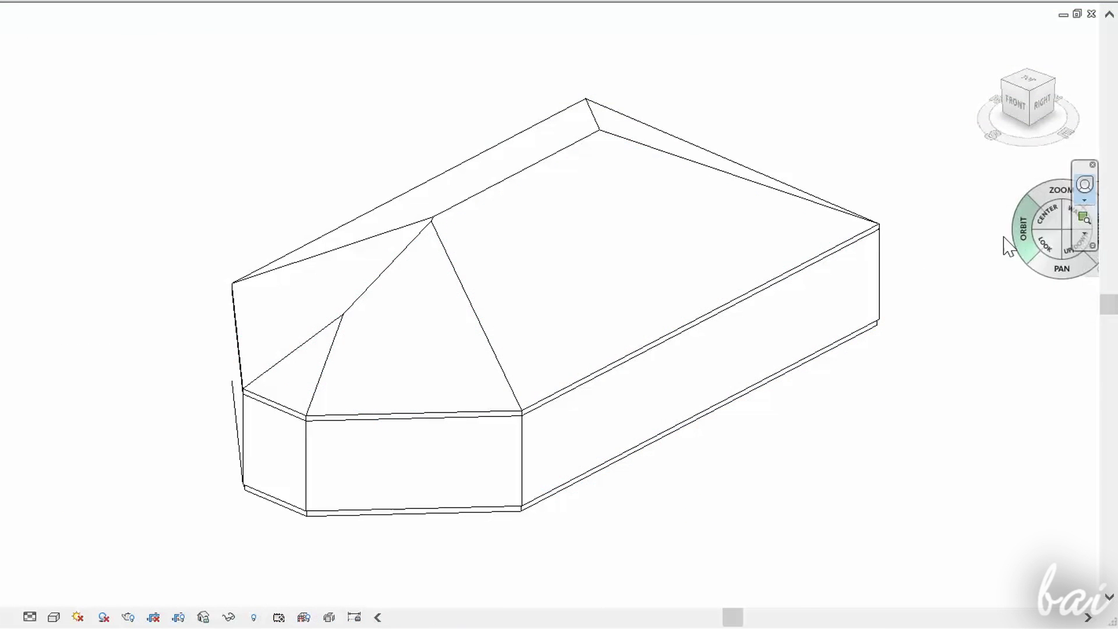
mouse_move(942, 244)
mouse_down()
mouse_move(881, 269)
mouse_move(382, 206)
mouse_move(742, 406)
mouse_up()
Step: Set the roof's top-right and short lower-left footprint edges to slope 0 and finish the footprint
click(743, 406)
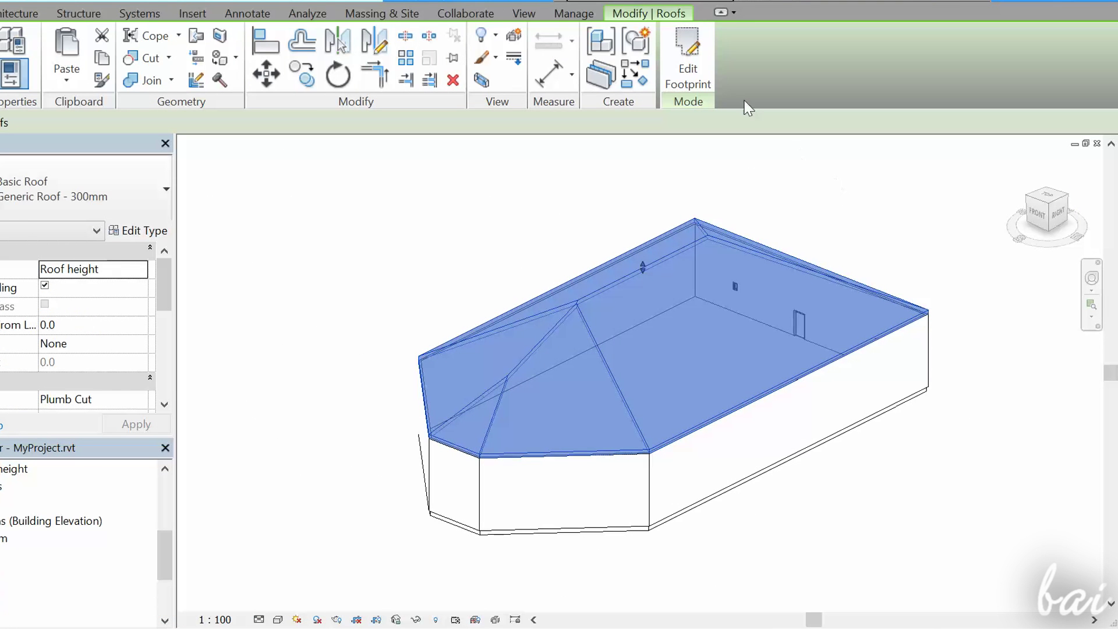
click(686, 77)
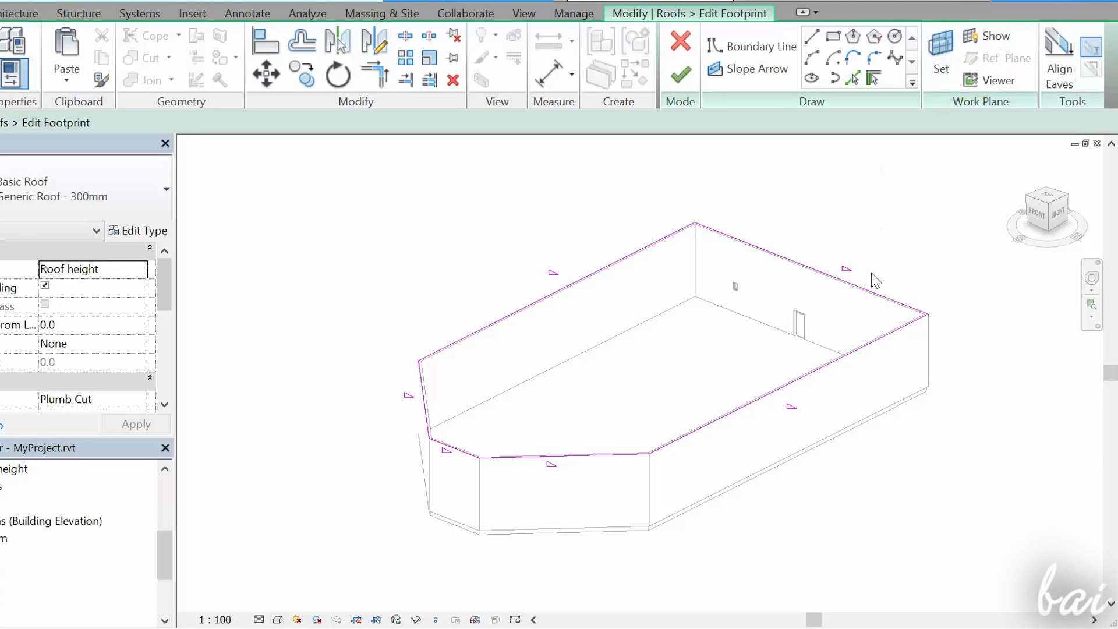
click(846, 289)
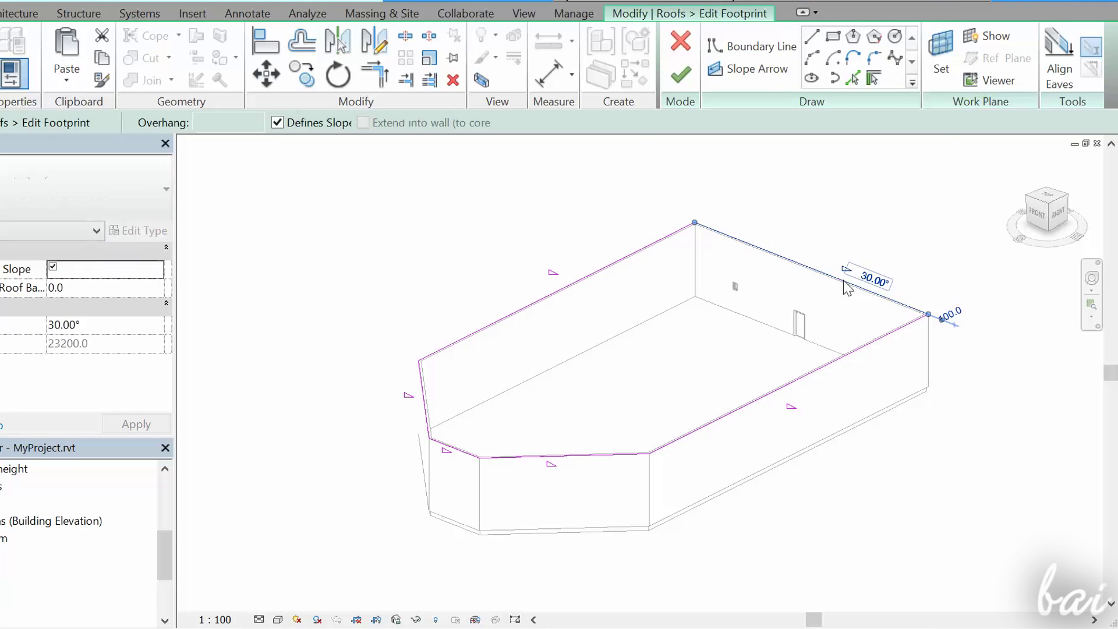
key(Escape)
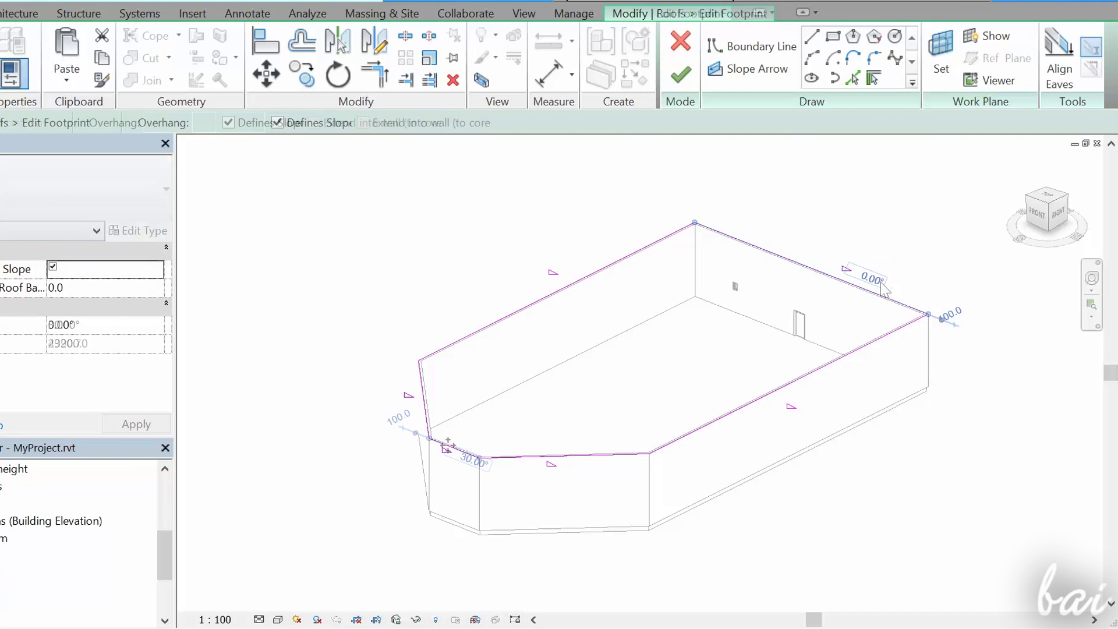
click(465, 452)
click(460, 450)
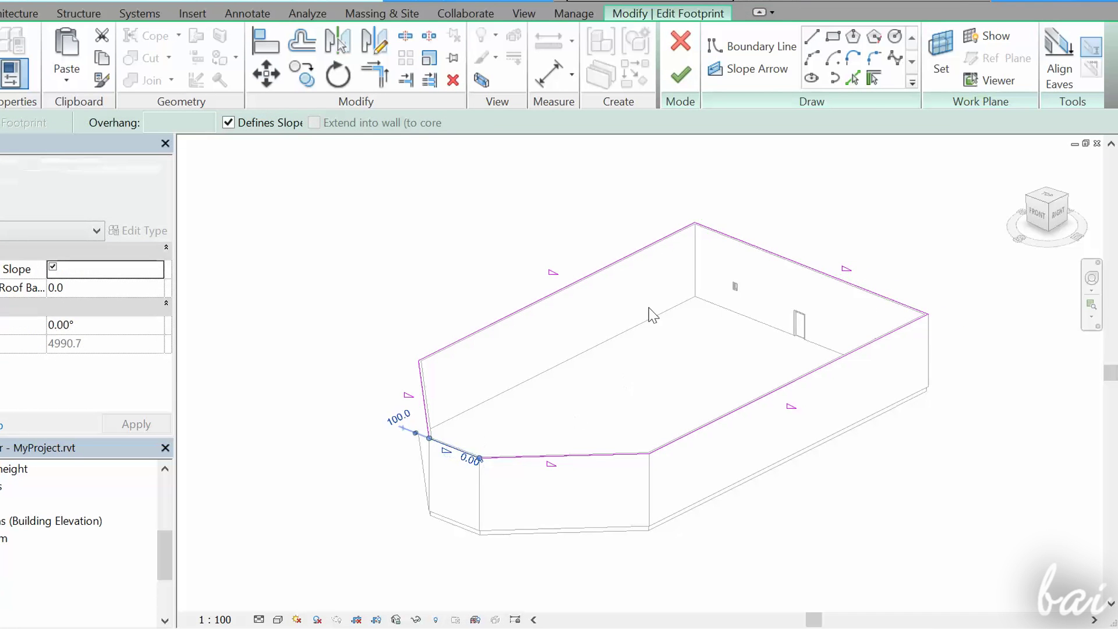
click(679, 77)
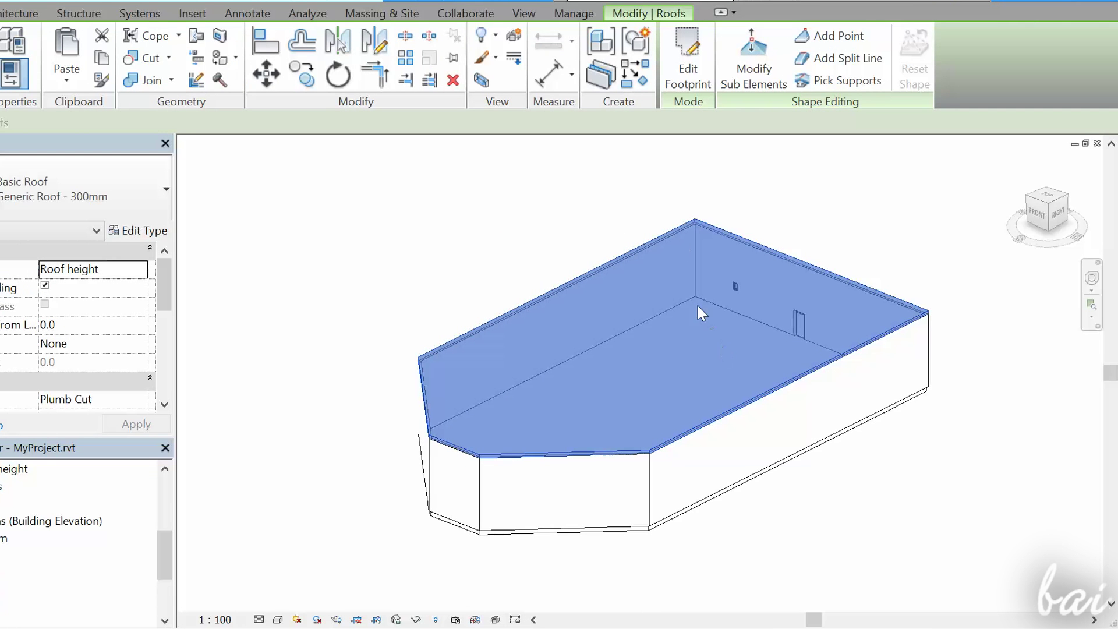
Step: Add a split line across the roof and raise it to 3000 to form a ridge
click(810, 52)
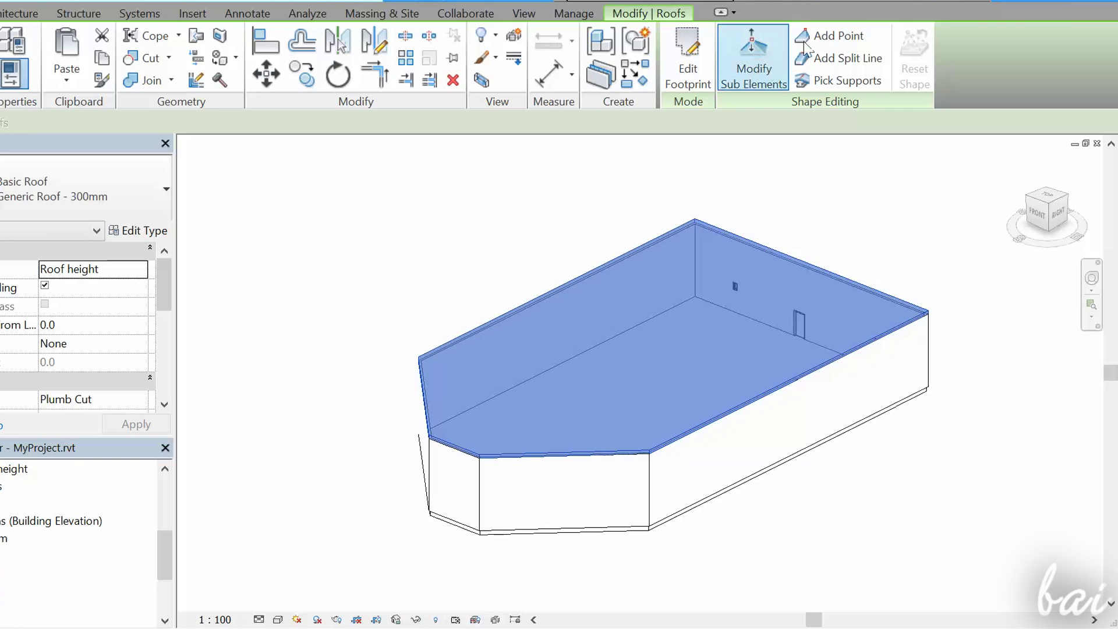
click(509, 395)
click(750, 276)
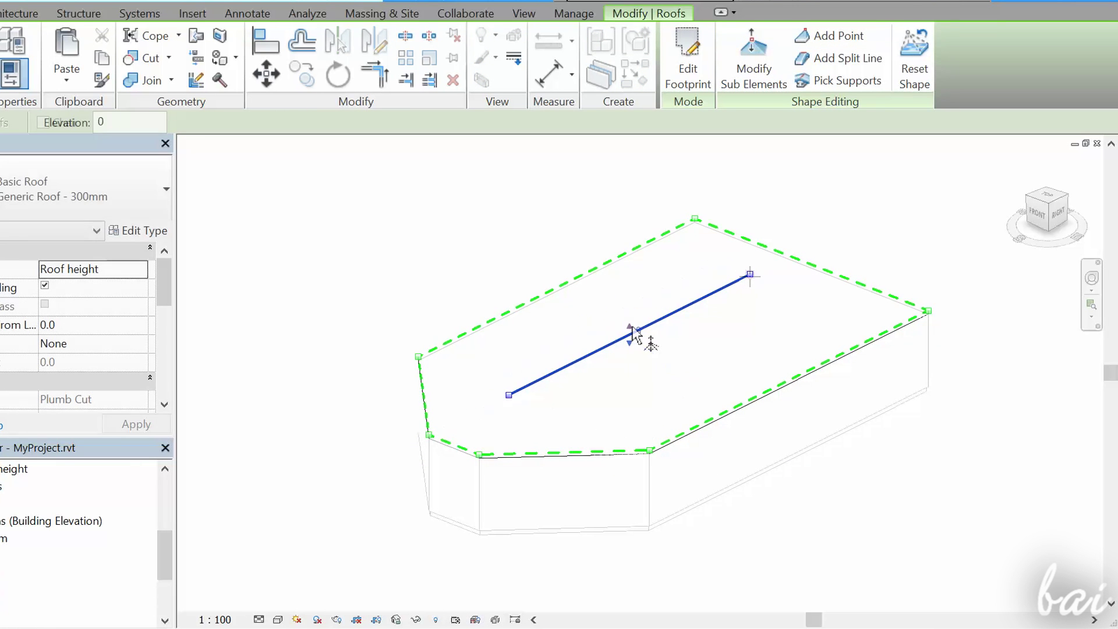
click(632, 328)
text(3000)
key(Return)
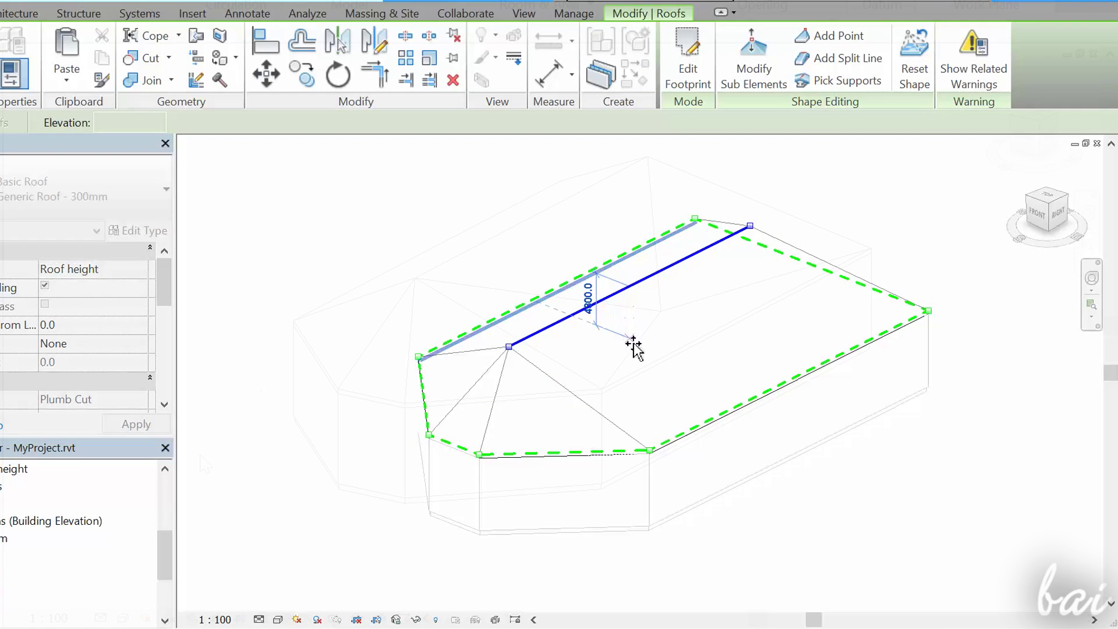
key(Escape)
Step: Switch the 3D view's visual style to Shaded, then Consistent Colors, then Realistic
click(122, 618)
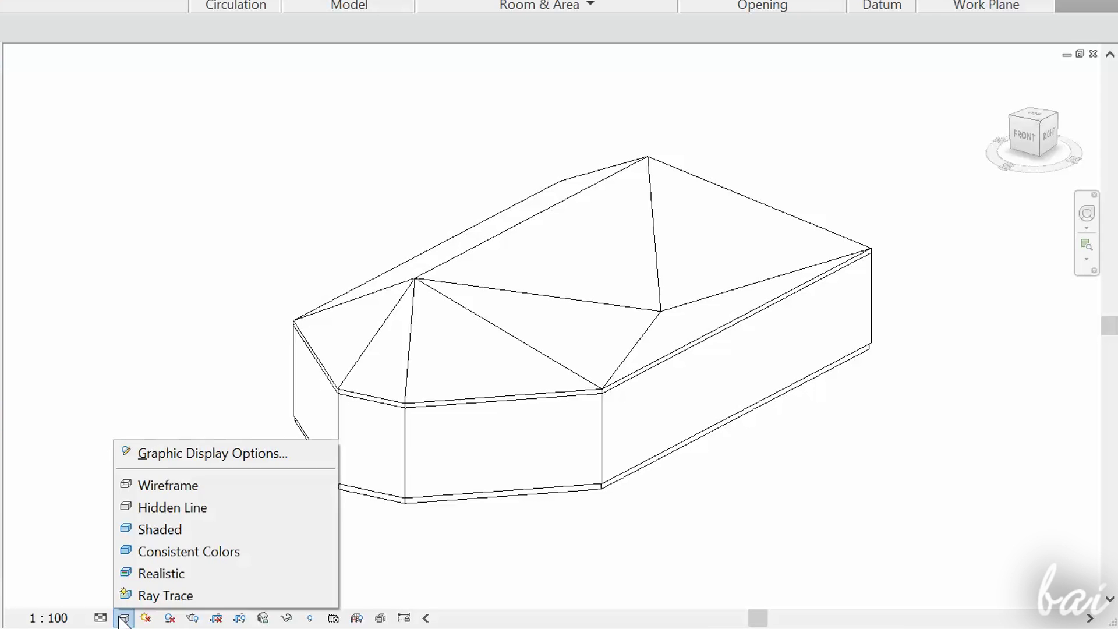
click(181, 530)
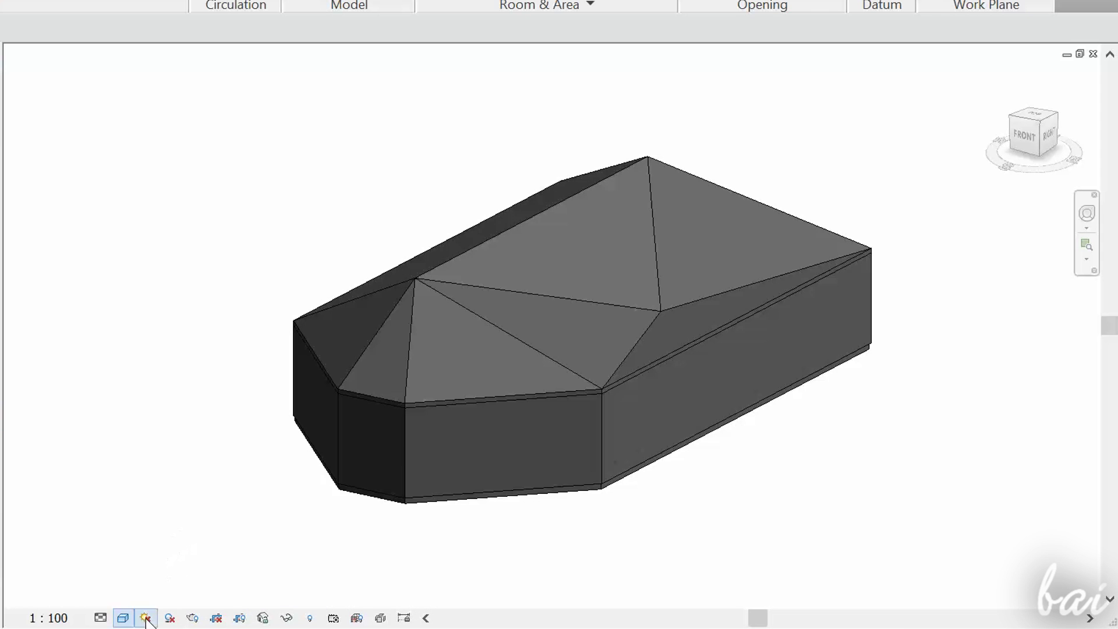
click(122, 617)
click(151, 556)
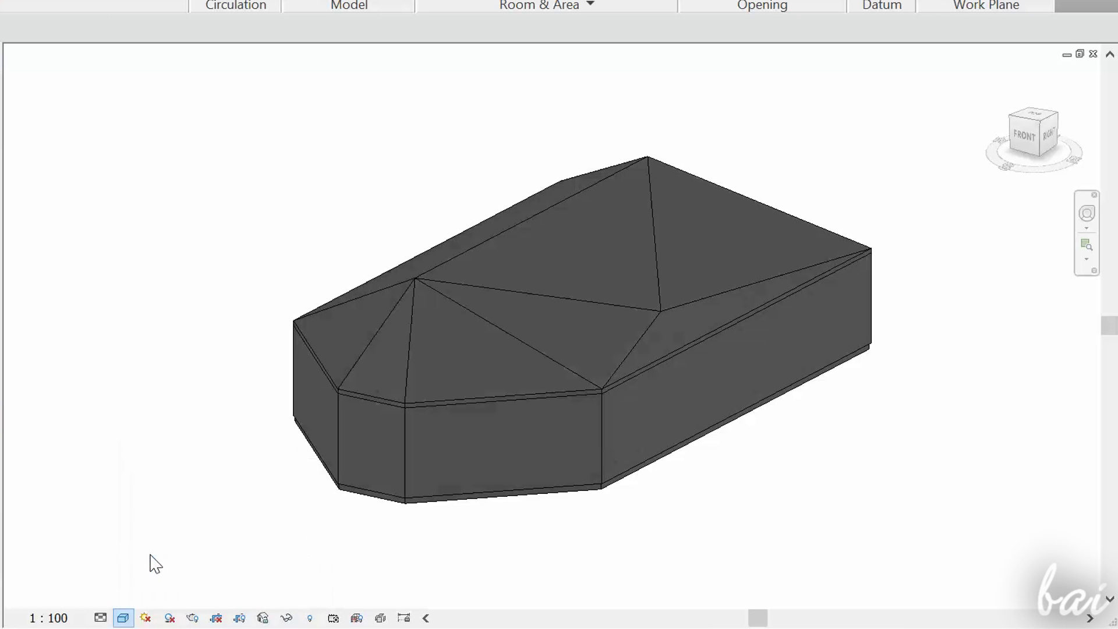
click(123, 617)
click(149, 572)
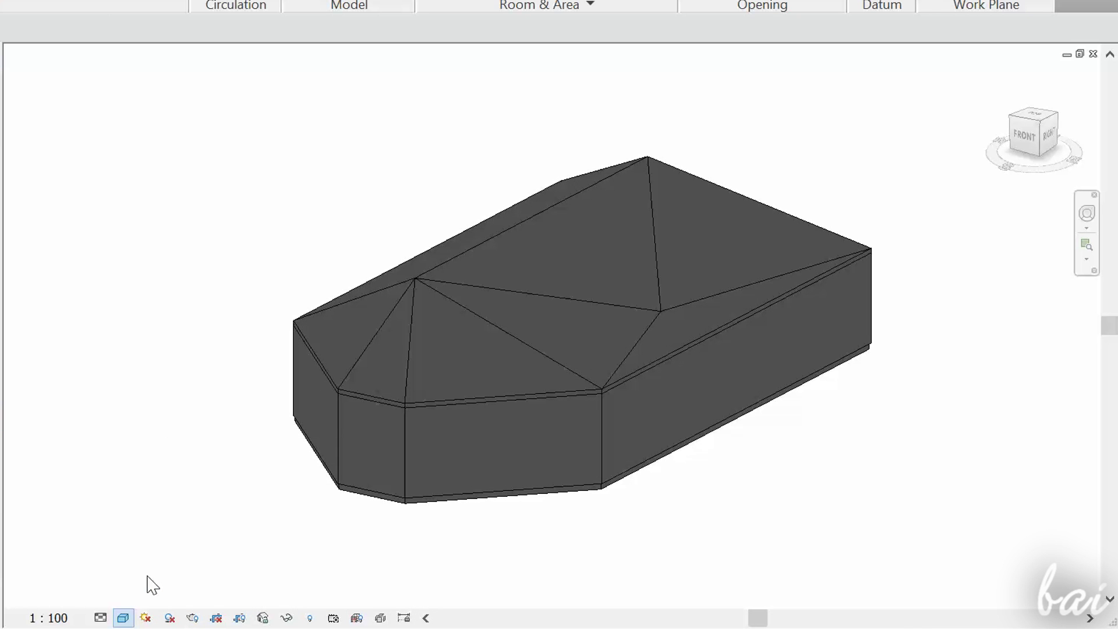